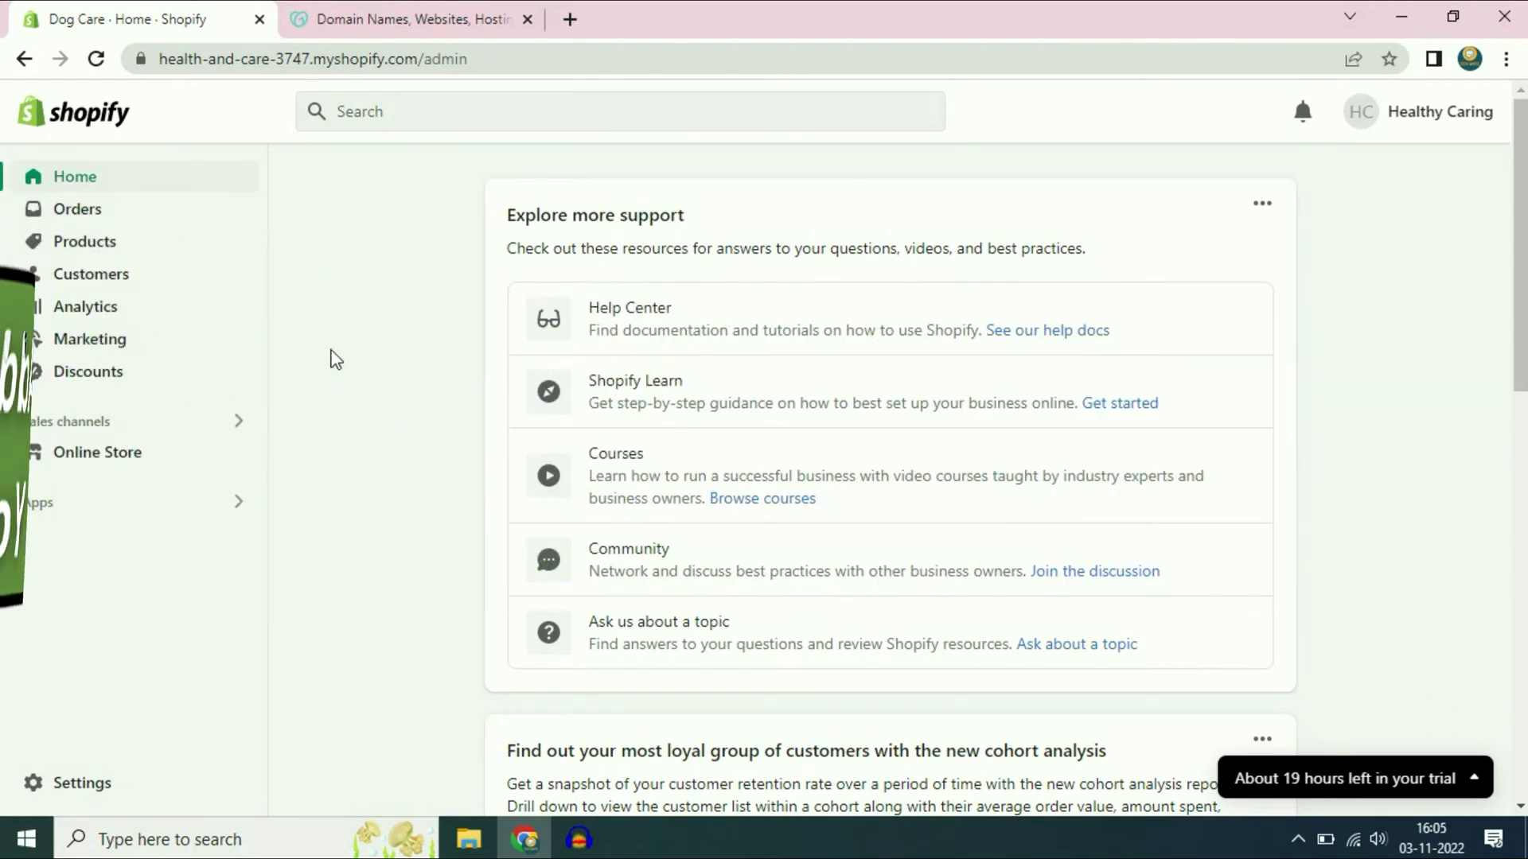
- View the Dog Care online store's home page and its web address, then close the storefront
{"action": "left_click", "coordinate": [370, 392]}
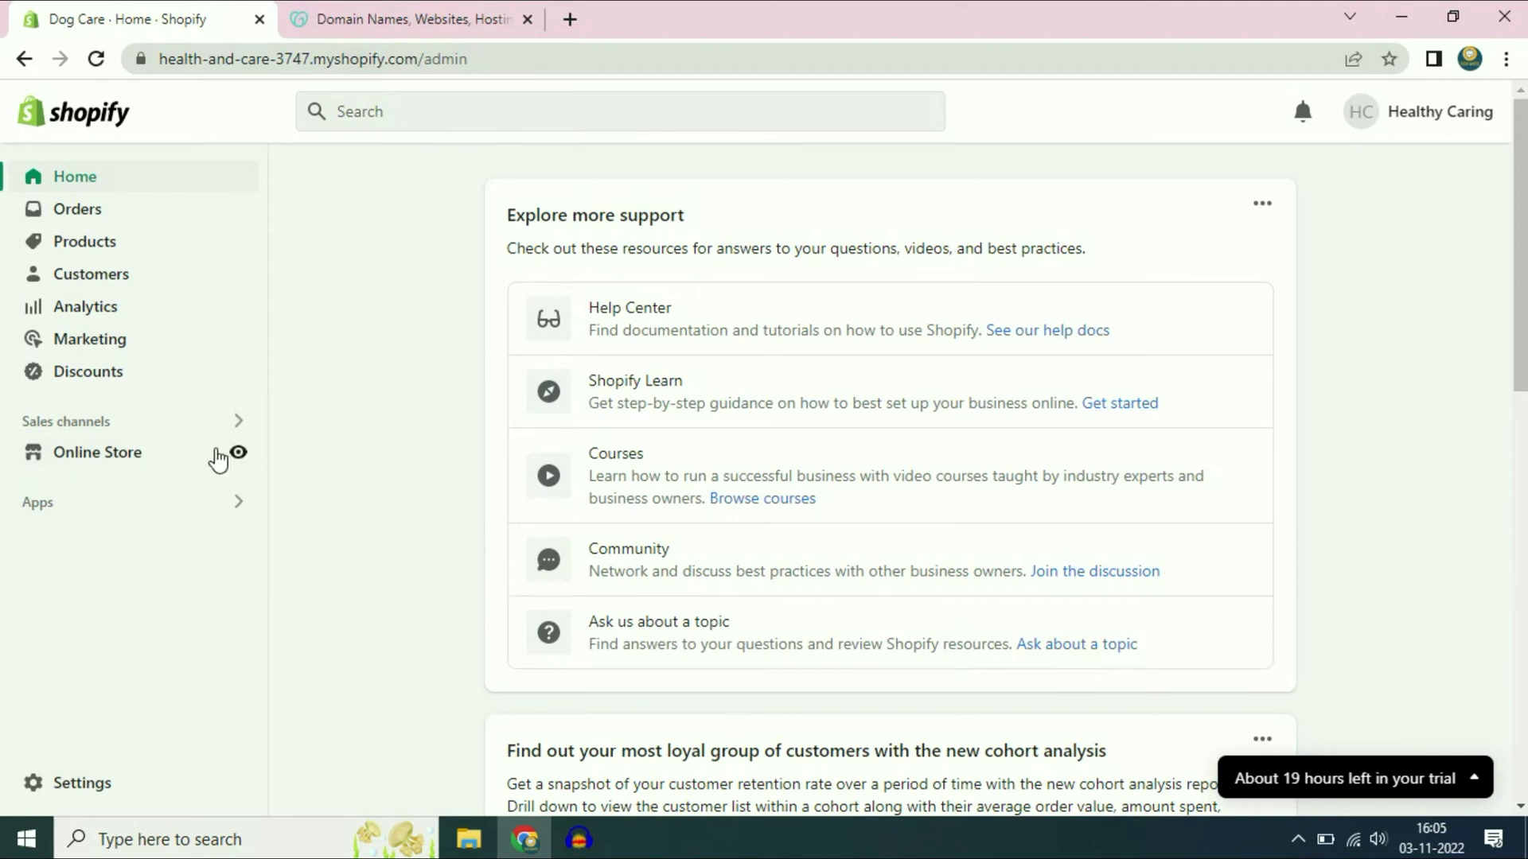
{"action": "left_click", "coordinate": [239, 452]}
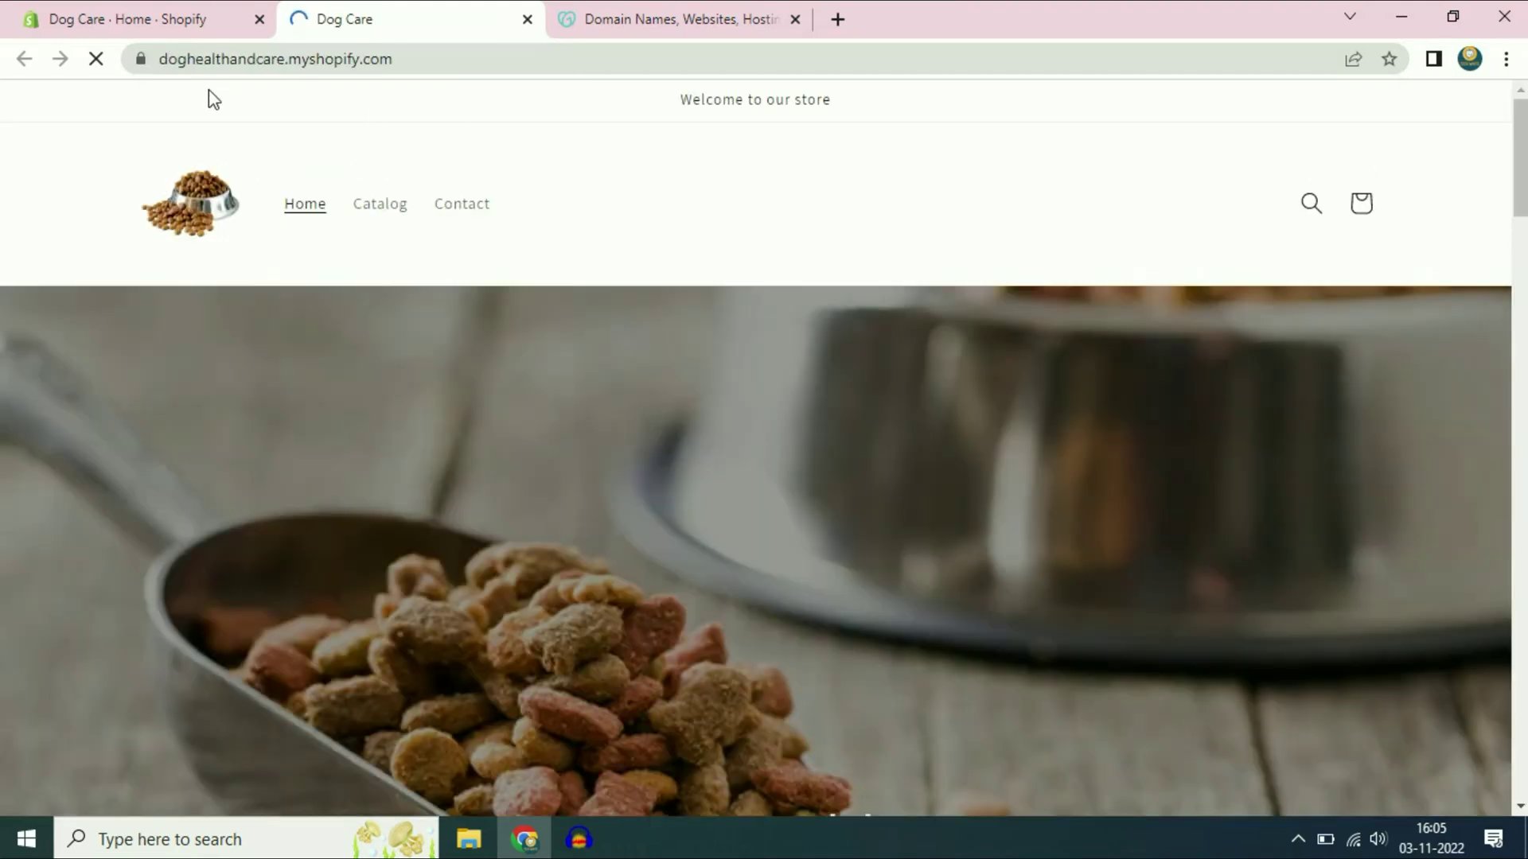
{"action": "left_click_drag", "start_coordinate": [164, 60], "coordinate": [402, 58]}
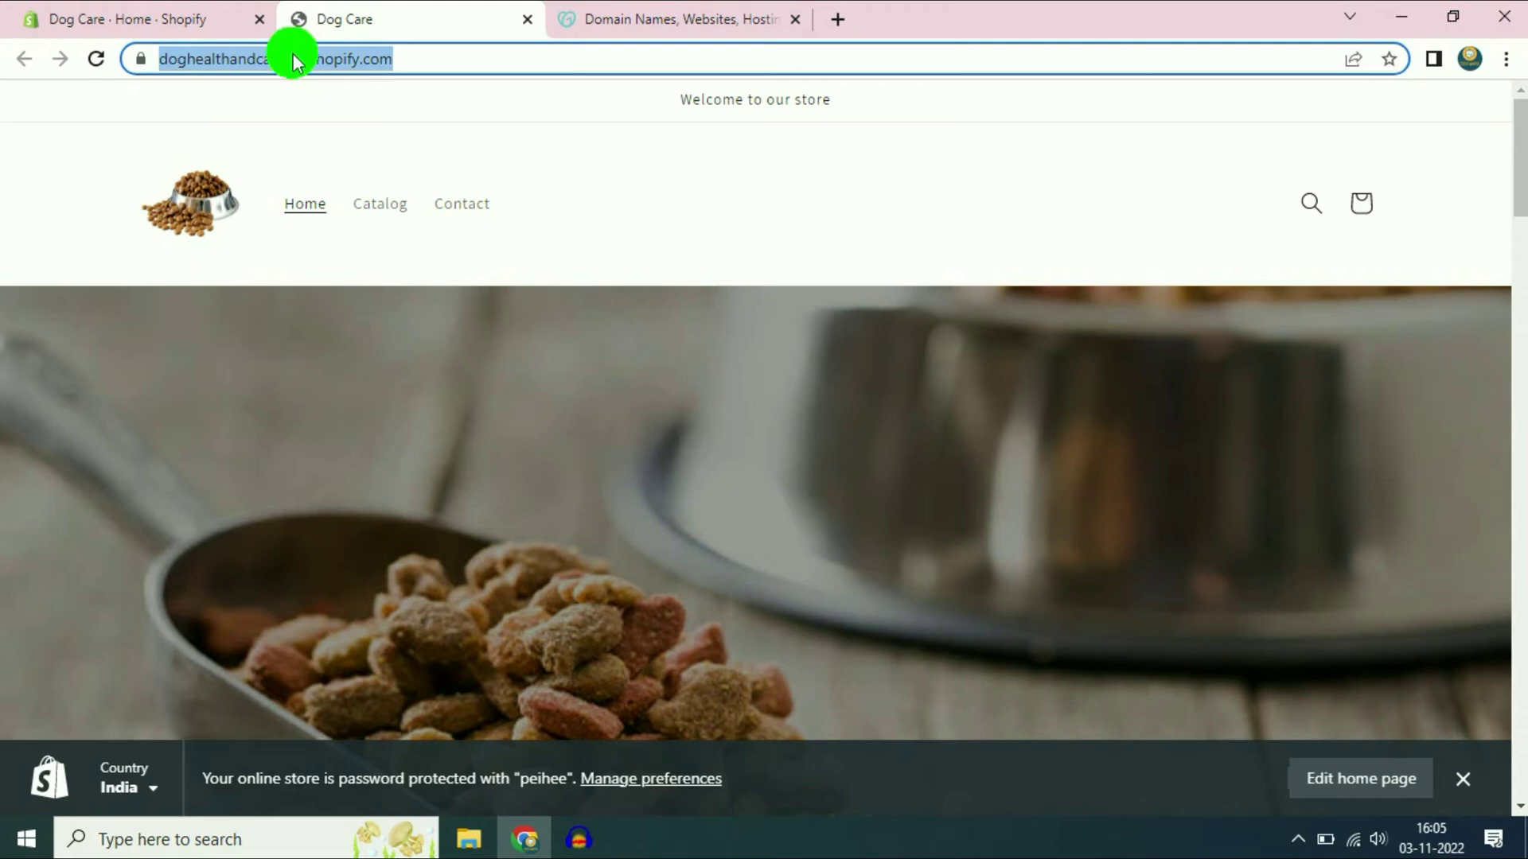
{"action": "left_click", "coordinate": [293, 59]}
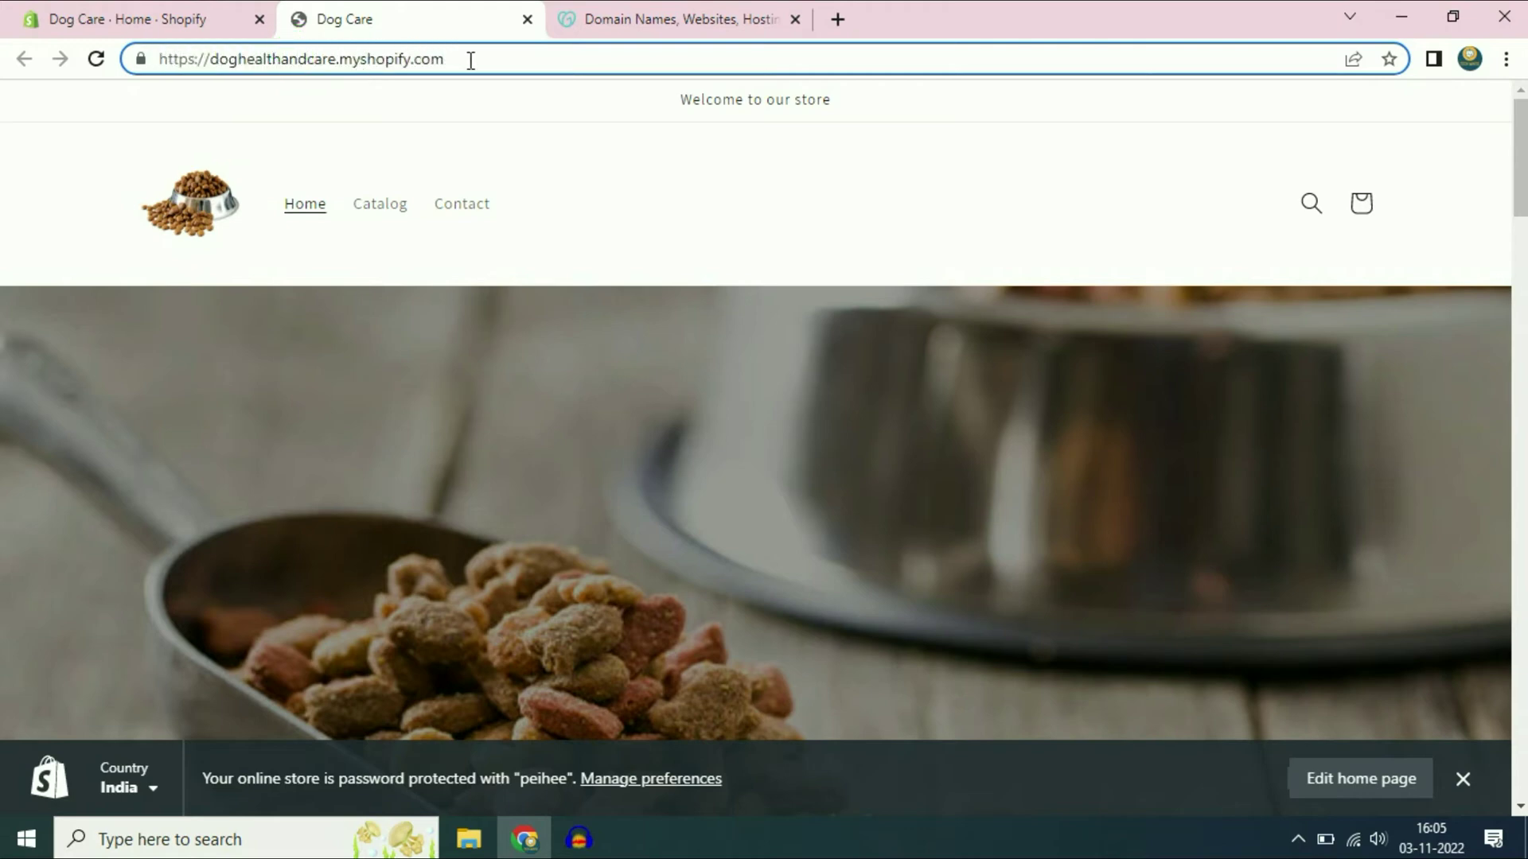
{"action": "left_click", "coordinate": [714, 207]}
{"action": "scroll", "coordinate": [752, 503], "scroll_direction": "down", "scroll_amount": 5}
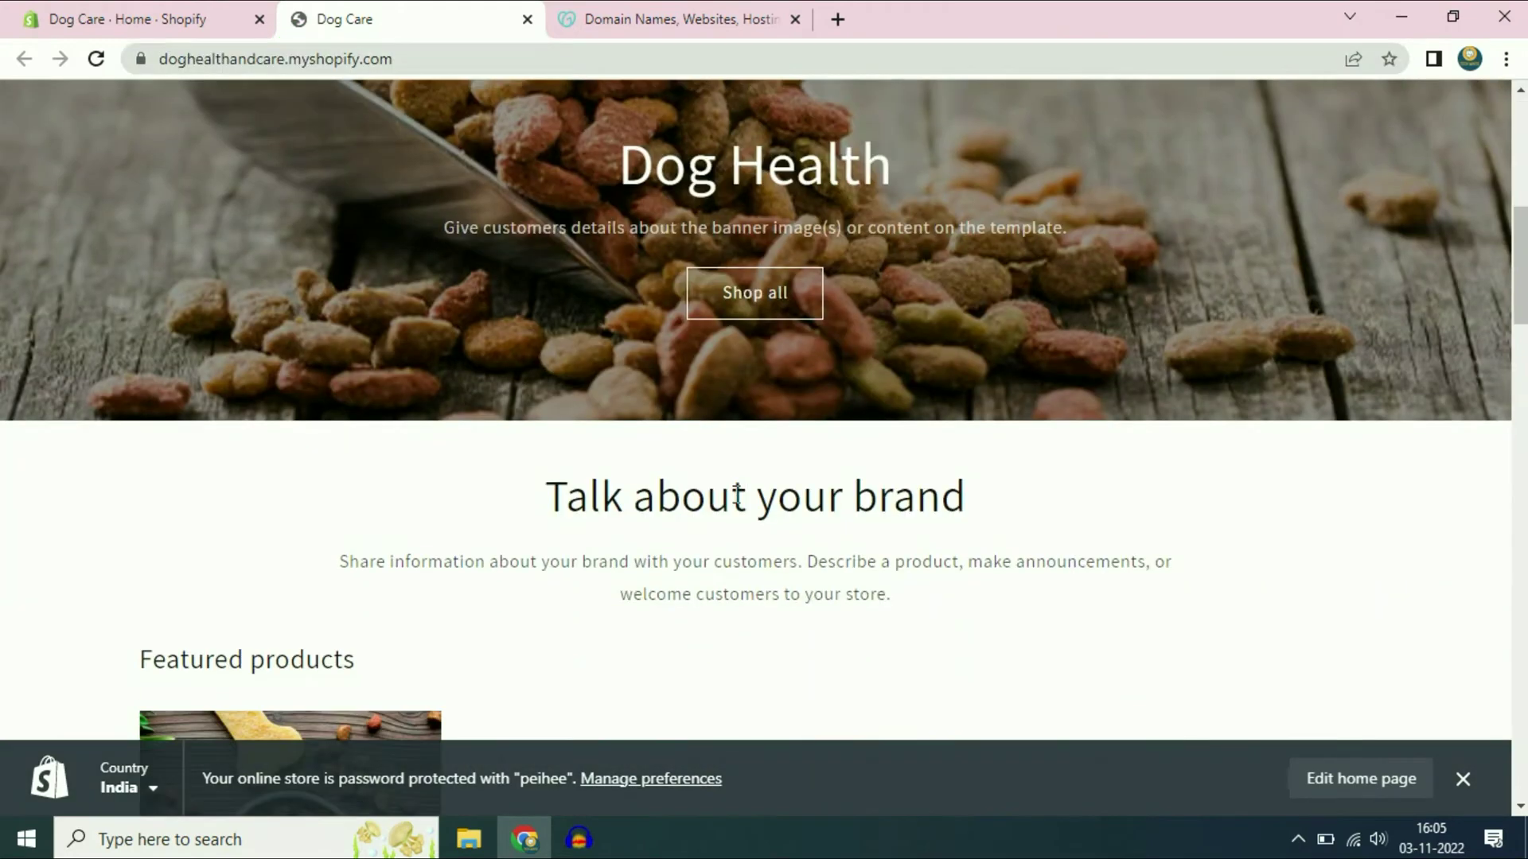
{"action": "scroll", "coordinate": [732, 499], "scroll_direction": "up", "scroll_amount": 5}
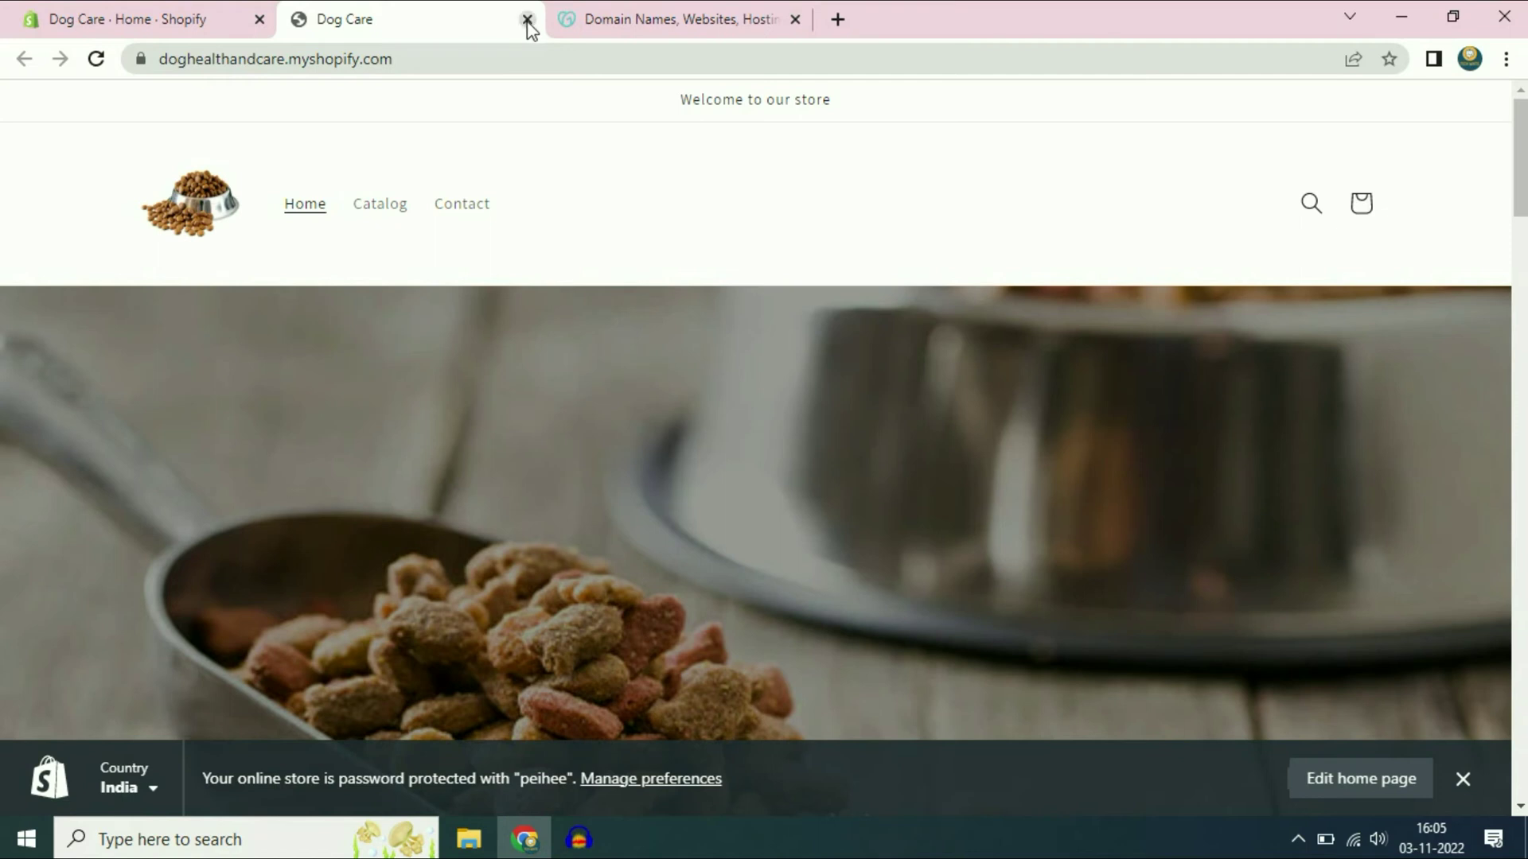
{"action": "left_click", "coordinate": [527, 19]}
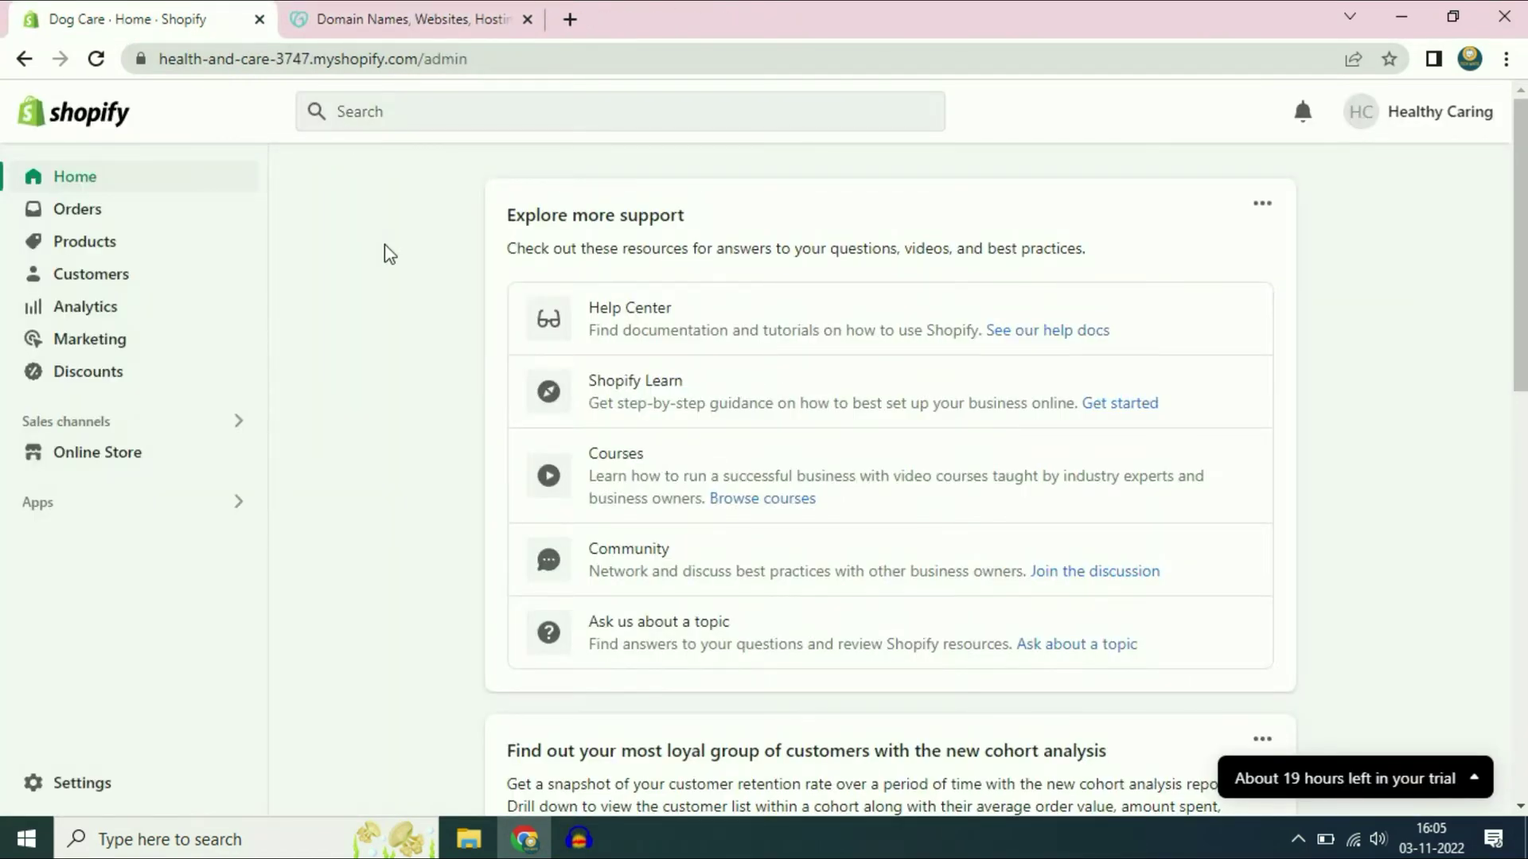
- Switch to GoDaddy, open the account's products and locate the domain healthyandcaring.com
{"action": "left_click", "coordinate": [451, 17]}
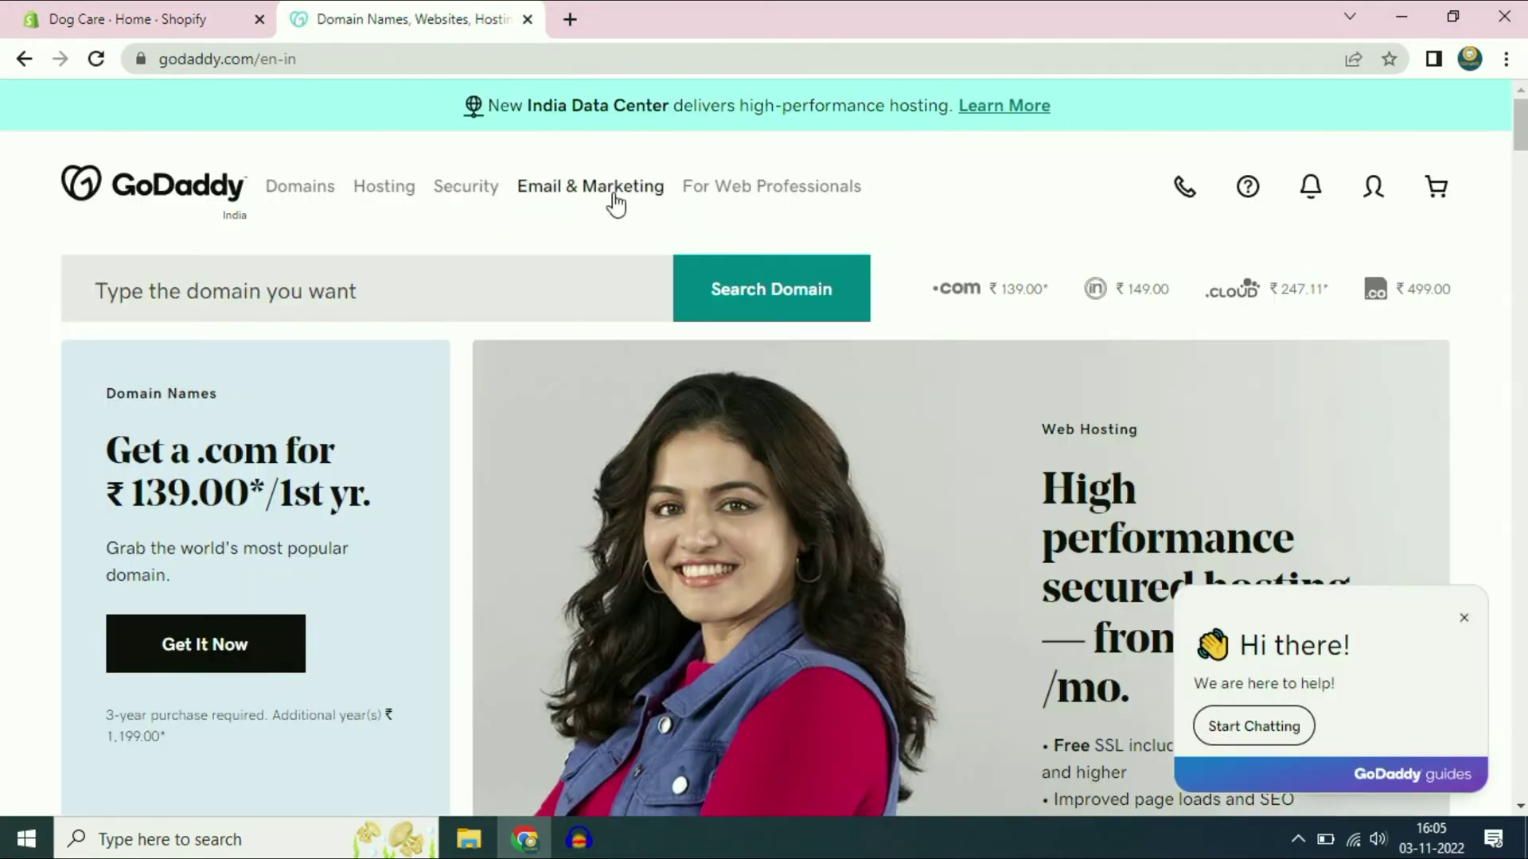
{"action": "left_click", "coordinate": [1374, 187]}
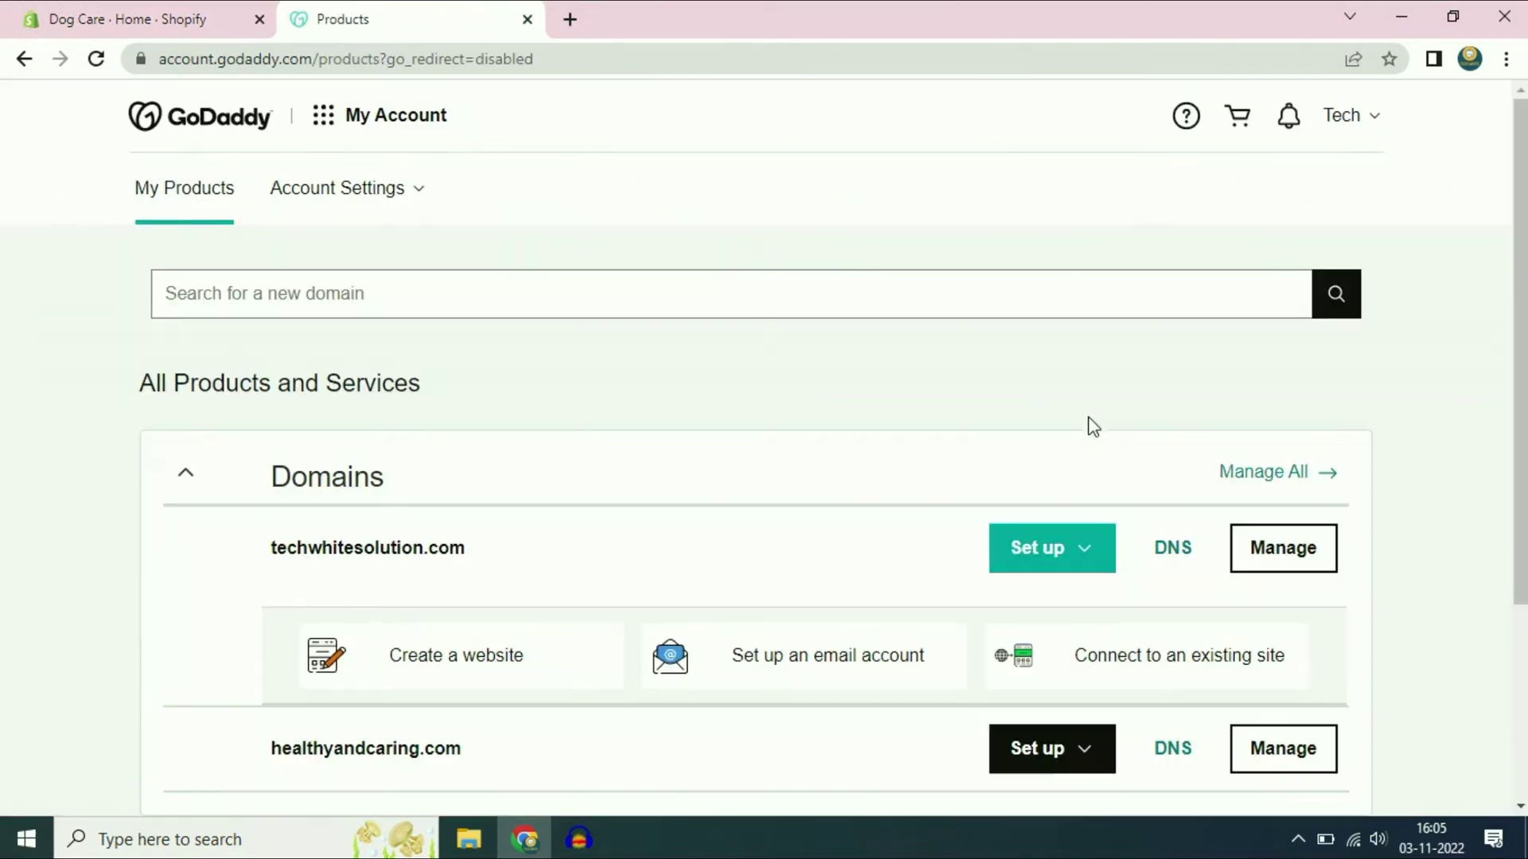
{"action": "scroll", "coordinate": [849, 456], "scroll_direction": "down", "scroll_amount": 5}
{"action": "scroll", "coordinate": [587, 492], "scroll_direction": "down", "scroll_amount": 5}
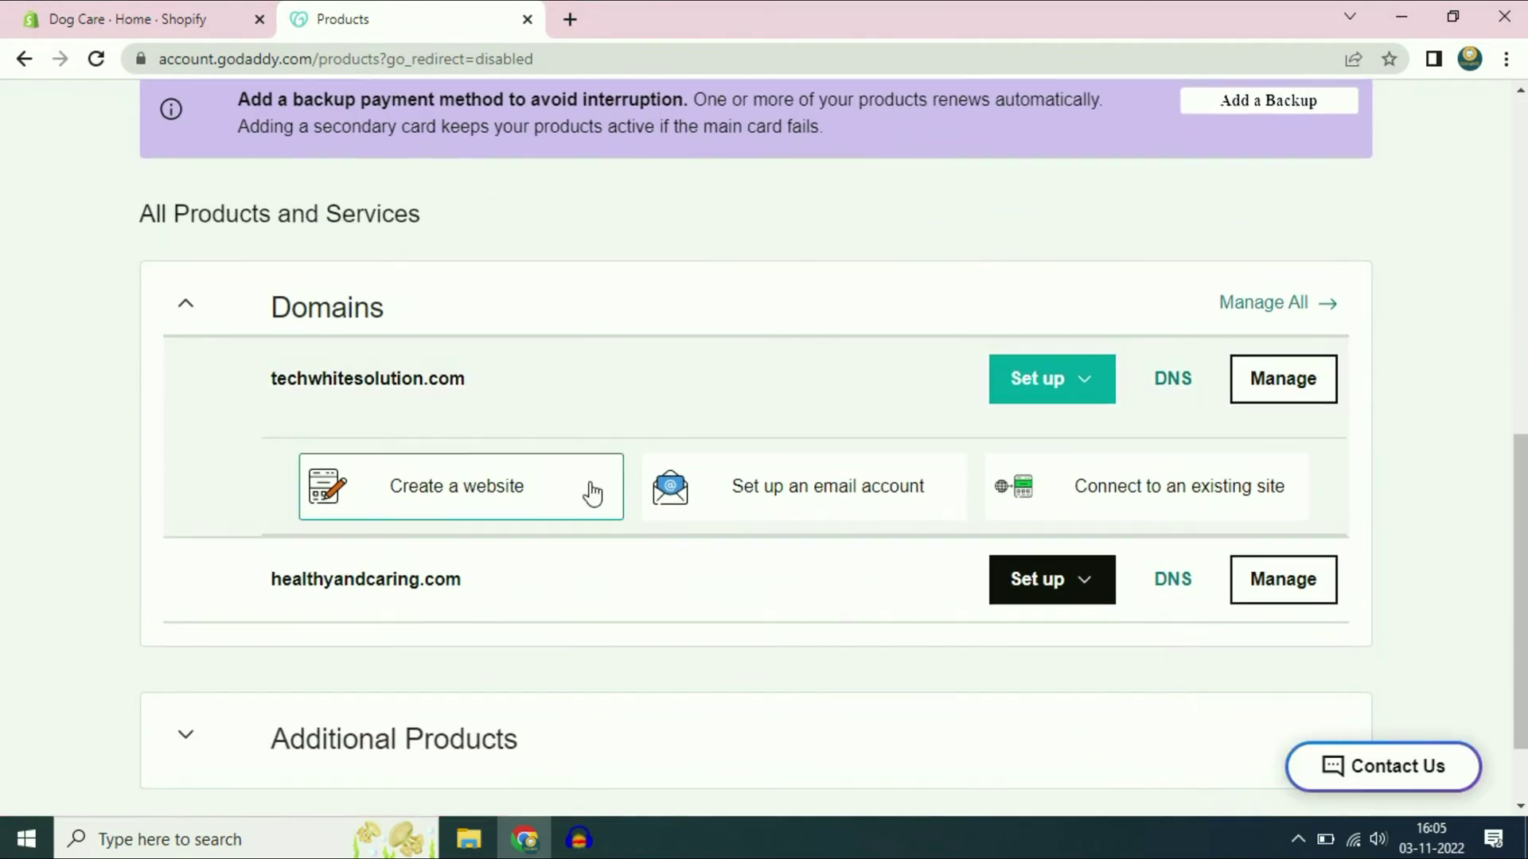
{"action": "left_click_drag", "start_coordinate": [269, 467], "coordinate": [471, 477]}
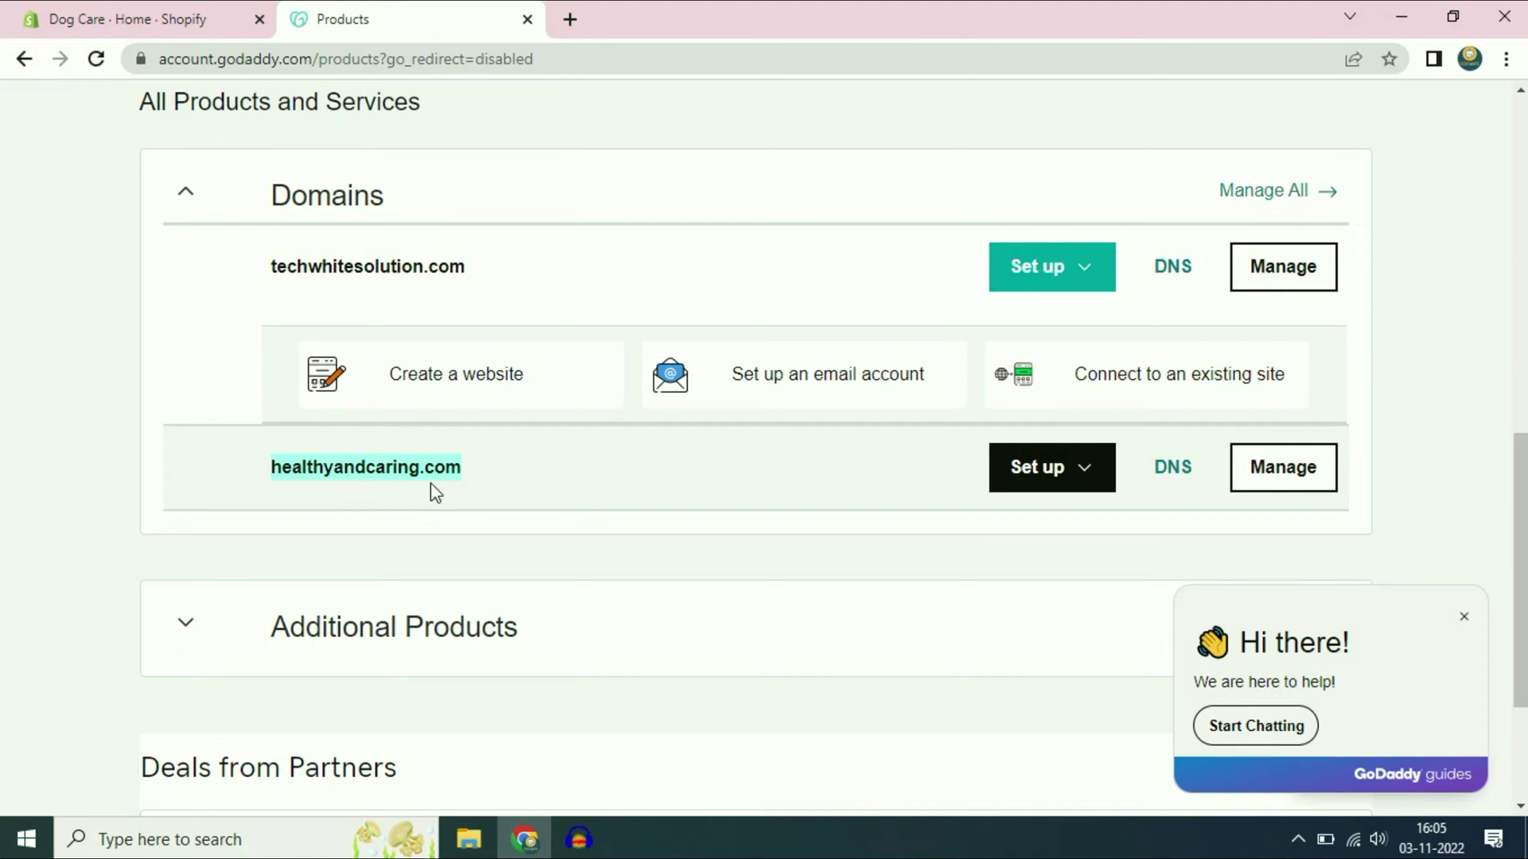
- Return to the Shopify admin and open the store's Domains settings
{"action": "left_click", "coordinate": [139, 16]}
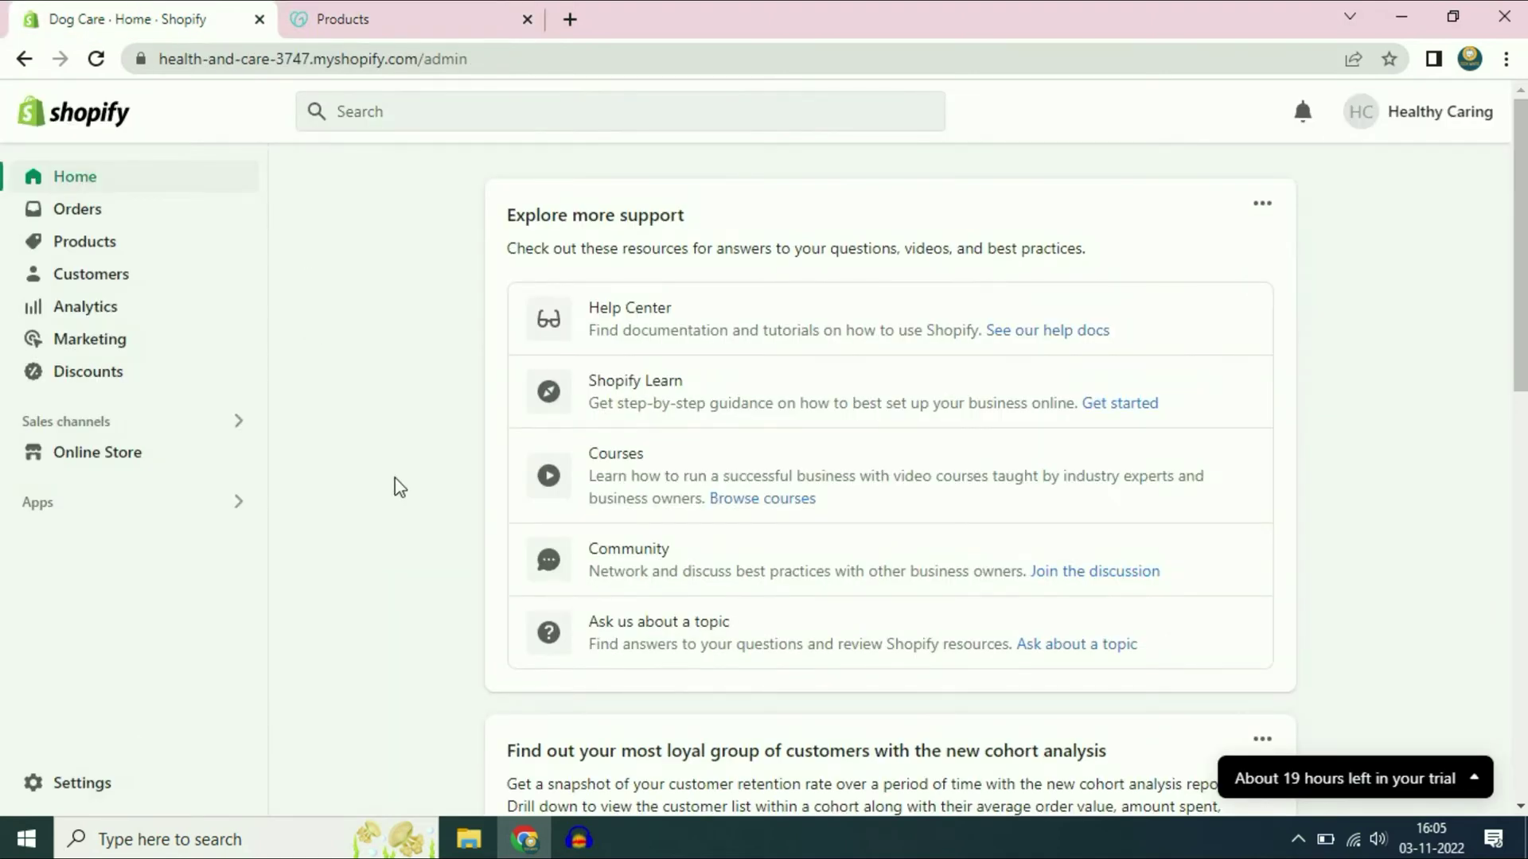
{"action": "left_click", "coordinate": [103, 784]}
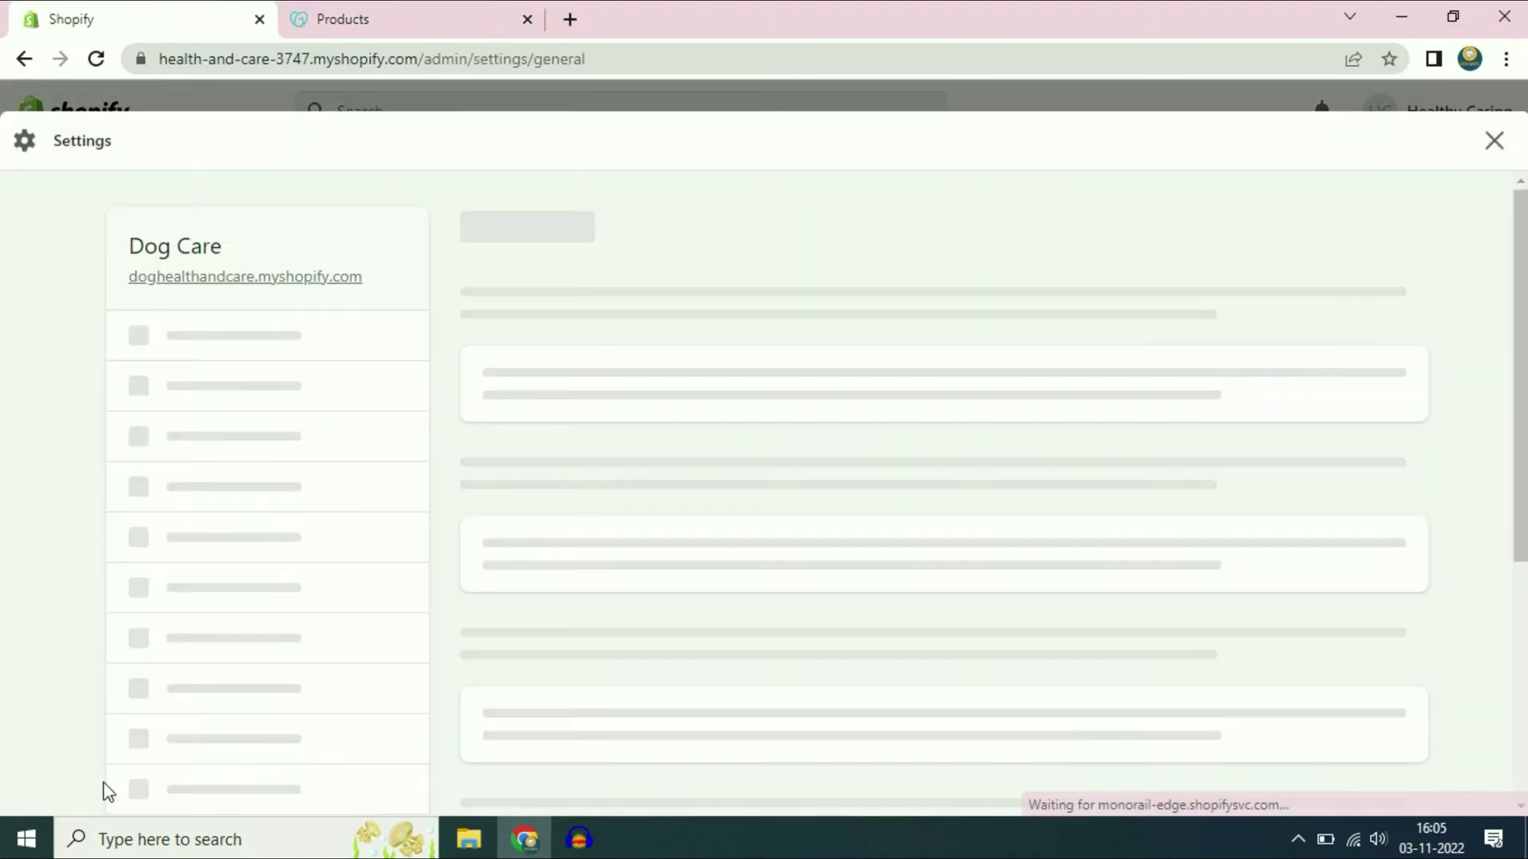
{"action": "scroll", "coordinate": [241, 444], "scroll_direction": "down", "scroll_amount": 5}
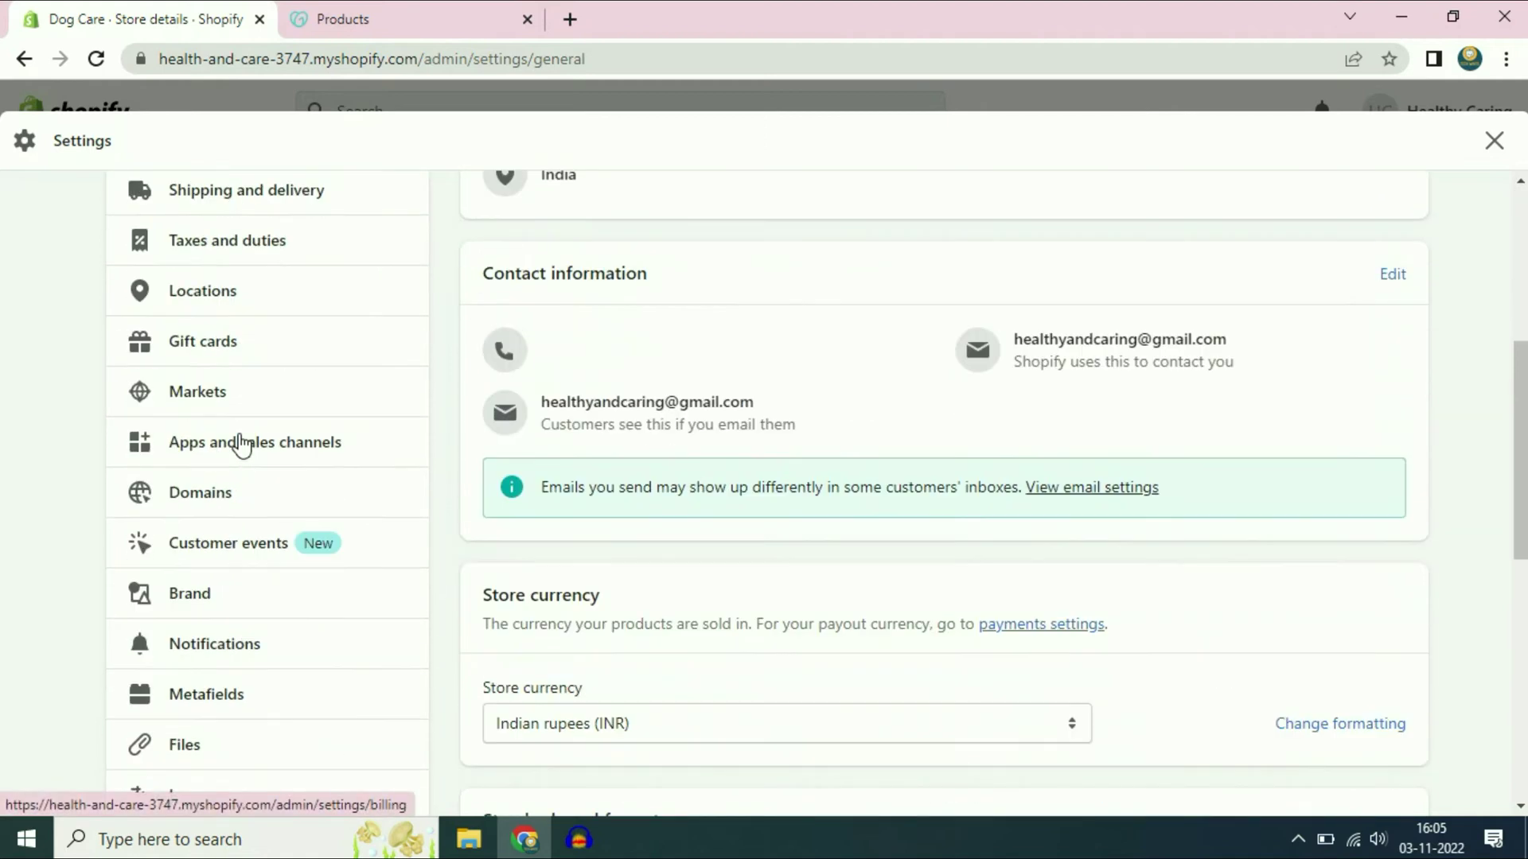
{"action": "left_click", "coordinate": [213, 501]}
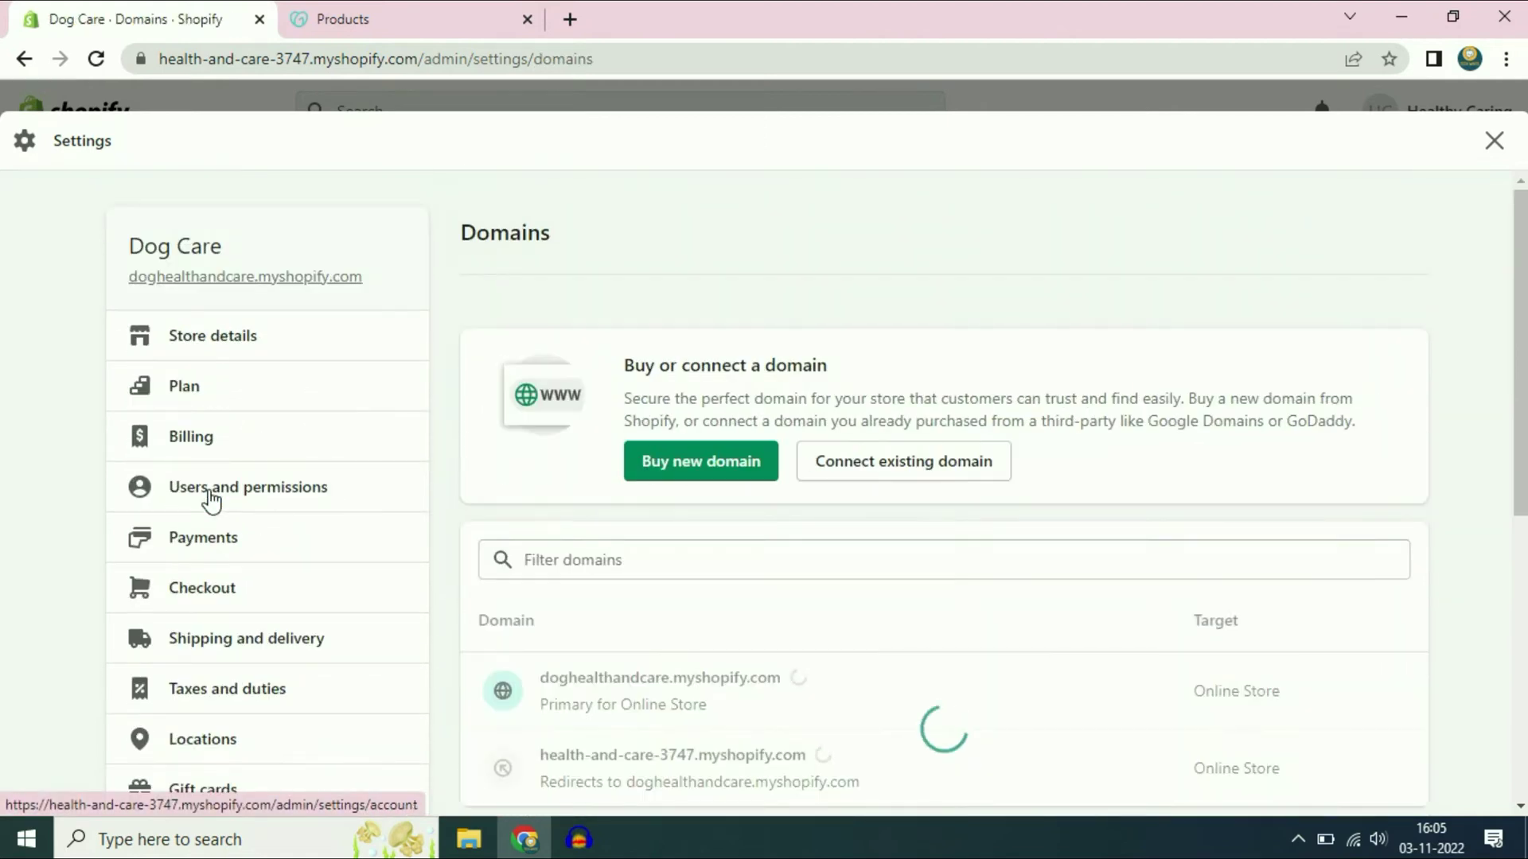
{"action": "scroll", "coordinate": [1058, 317], "scroll_direction": "down", "scroll_amount": 3}
{"action": "scroll", "coordinate": [1062, 313], "scroll_direction": "up", "scroll_amount": 3}
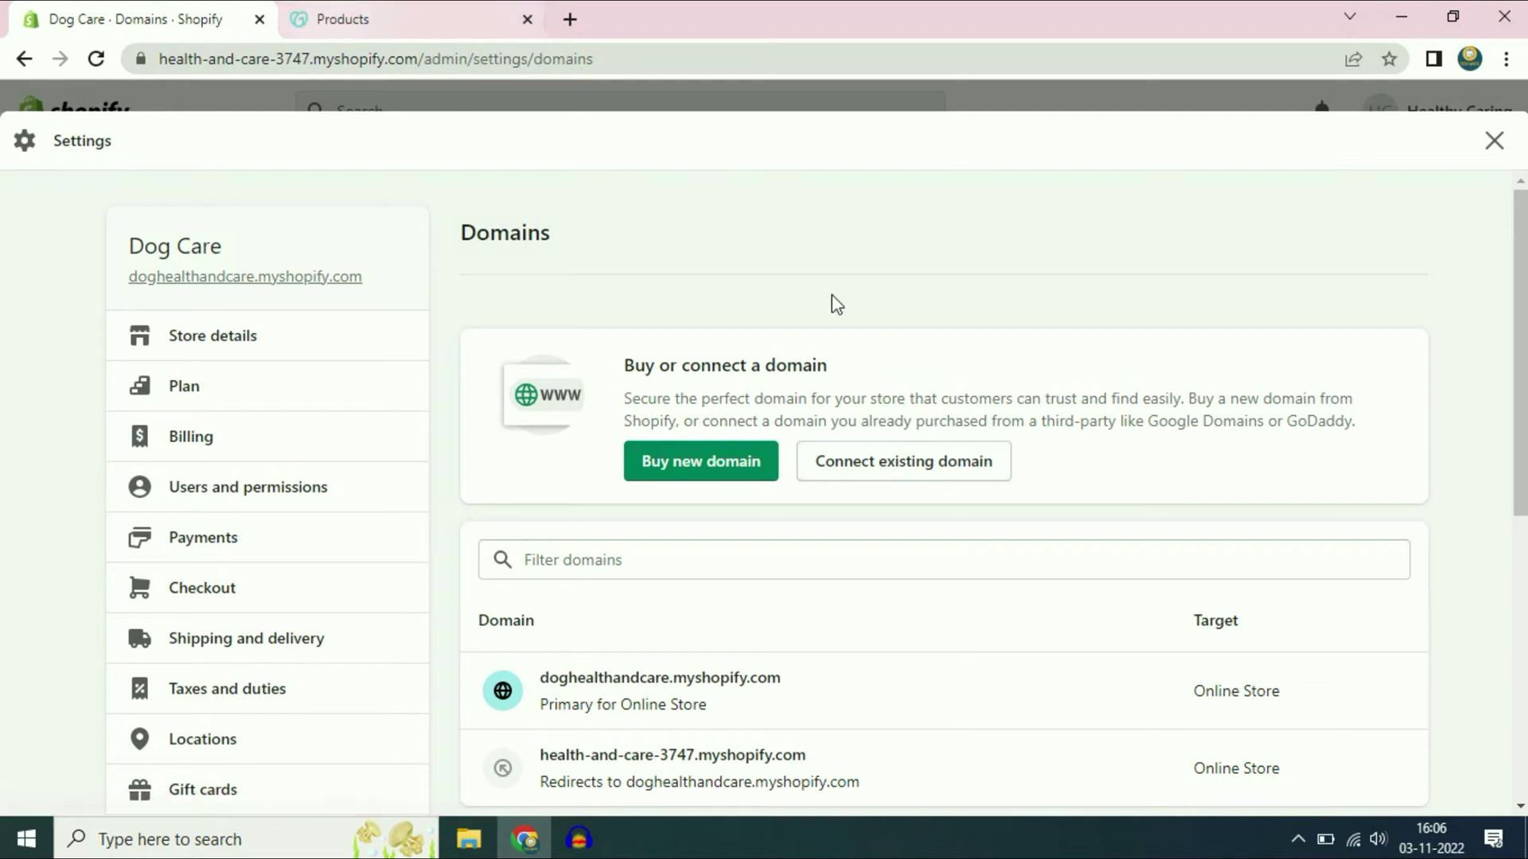
- Start connecting an existing domain and enter healthyandcaring.com, copied from the GoDaddy product list, as the domain
{"action": "scroll", "coordinate": [987, 380], "scroll_direction": "down", "scroll_amount": 1}
{"action": "left_click", "coordinate": [914, 350]}
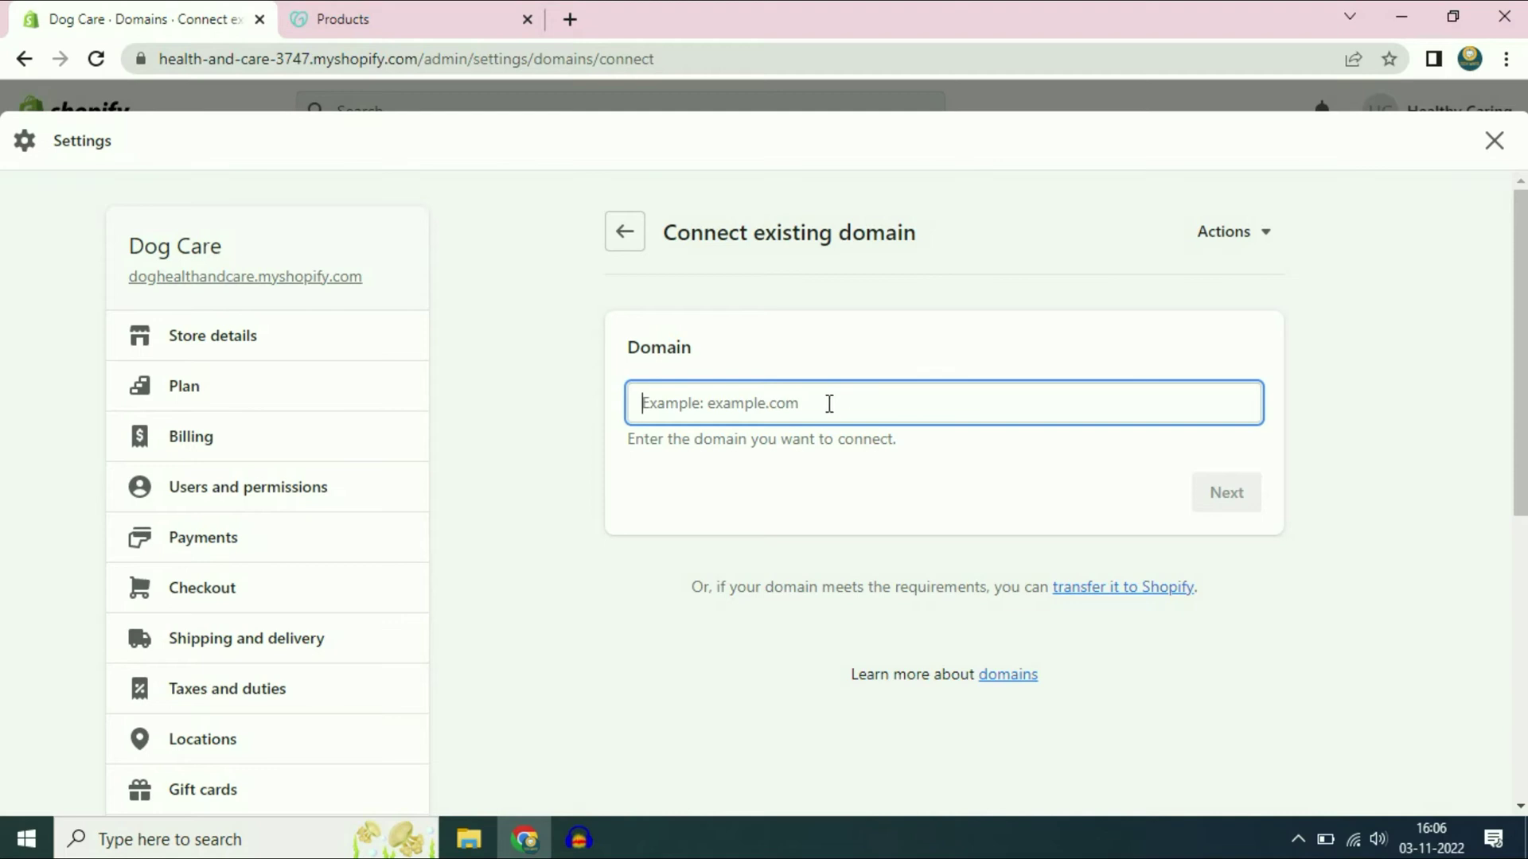
{"action": "left_click", "coordinate": [401, 16]}
{"action": "double_click", "coordinate": [361, 462]}
{"action": "right_click", "coordinate": [361, 462]}
{"action": "left_click", "coordinate": [417, 481]}
{"action": "left_click", "coordinate": [179, 16]}
{"action": "key", "text": "ctrl+v"}
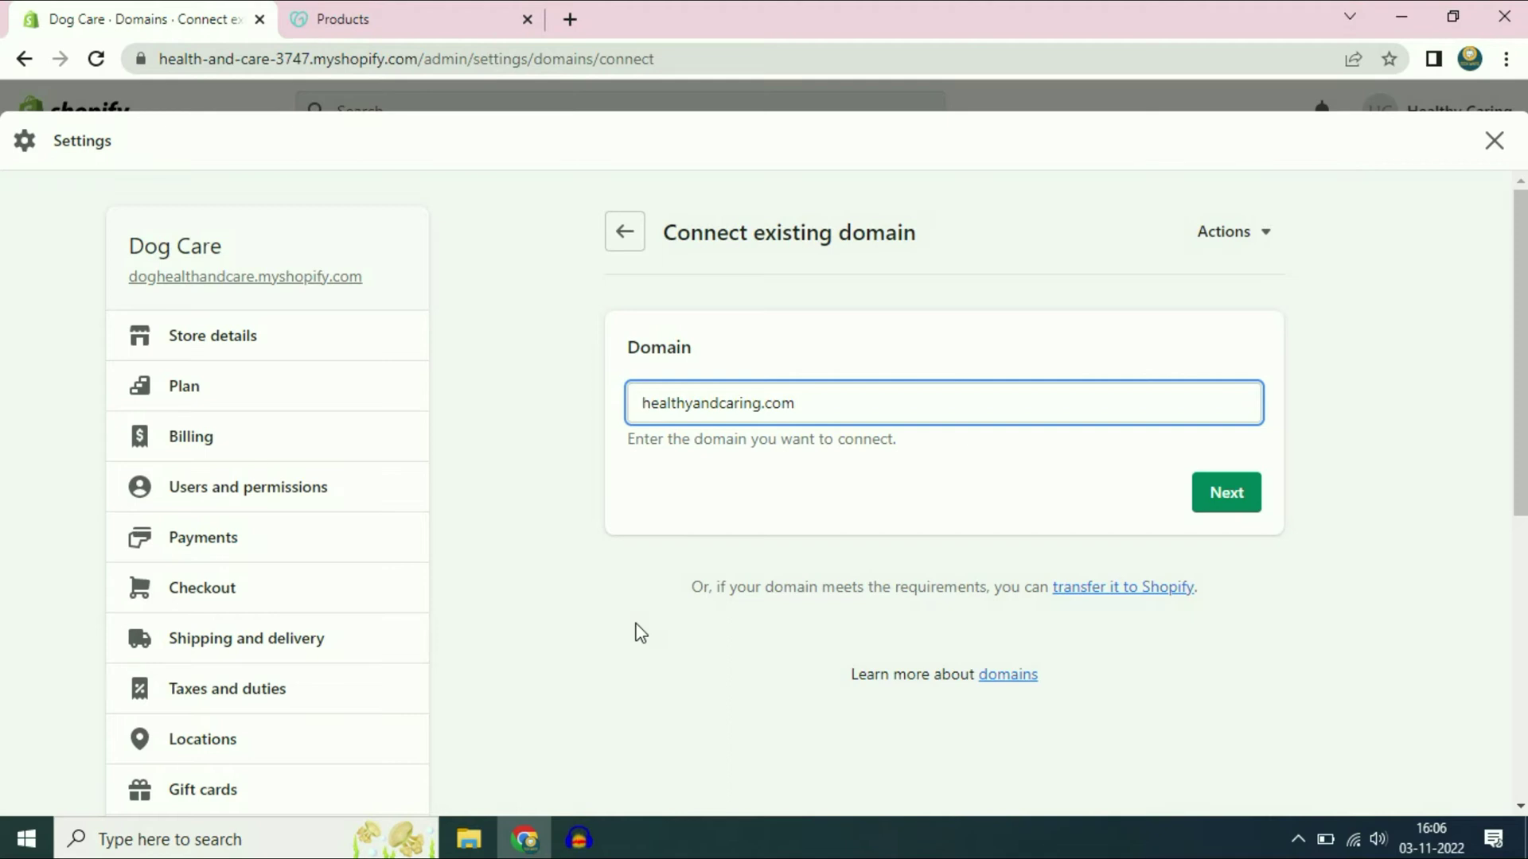
- Prefix the domain with the subdomain to make it dogcare.healthyandcaring.com and proceed to the connection instructions
{"action": "type", "text": "do"}
{"action": "type", "text": "gcare"}
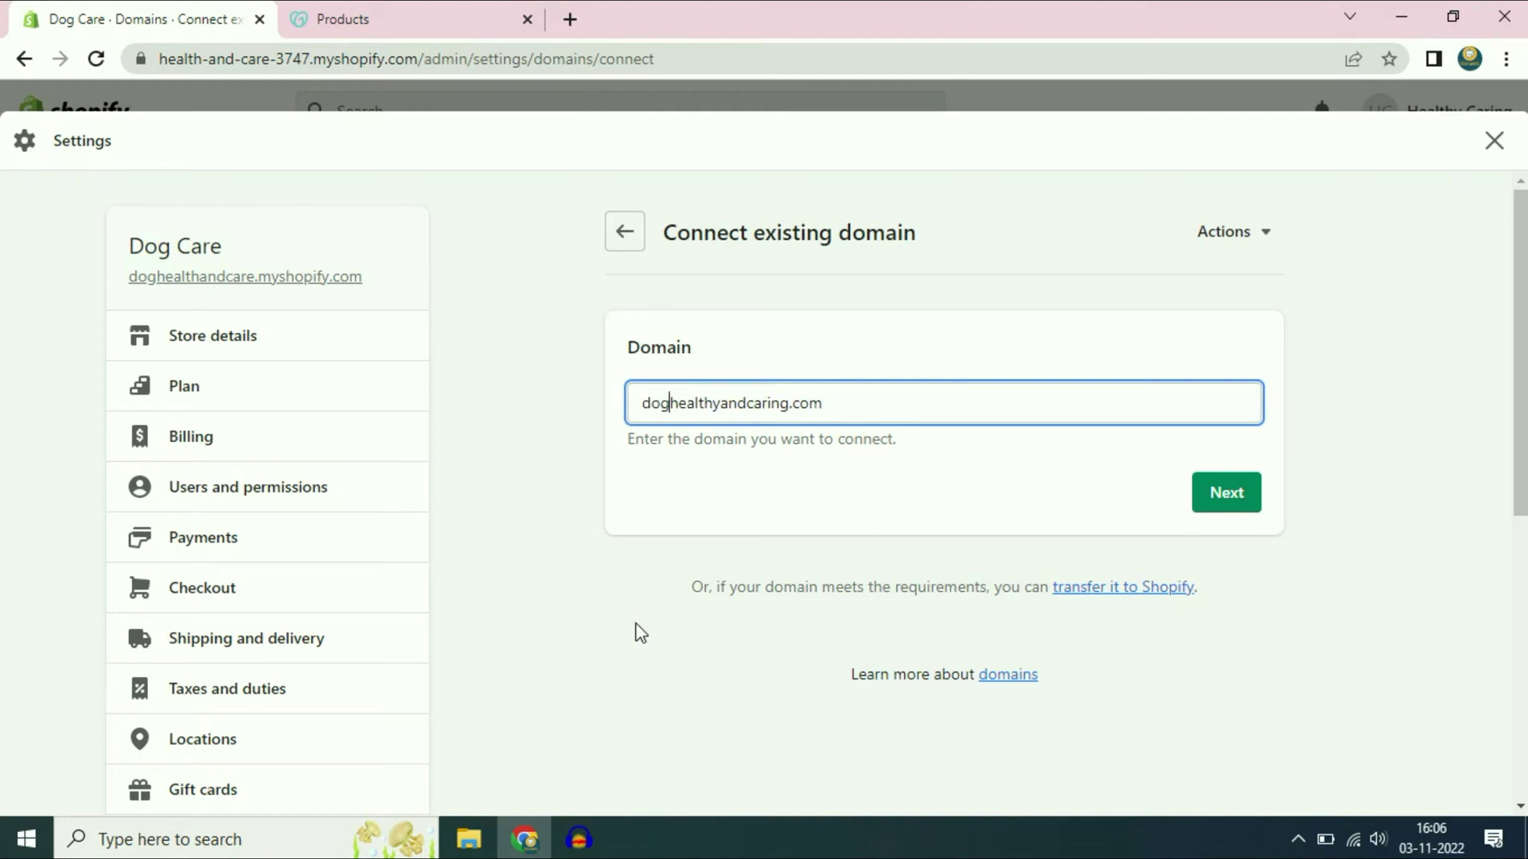
{"action": "type", "text": "."}
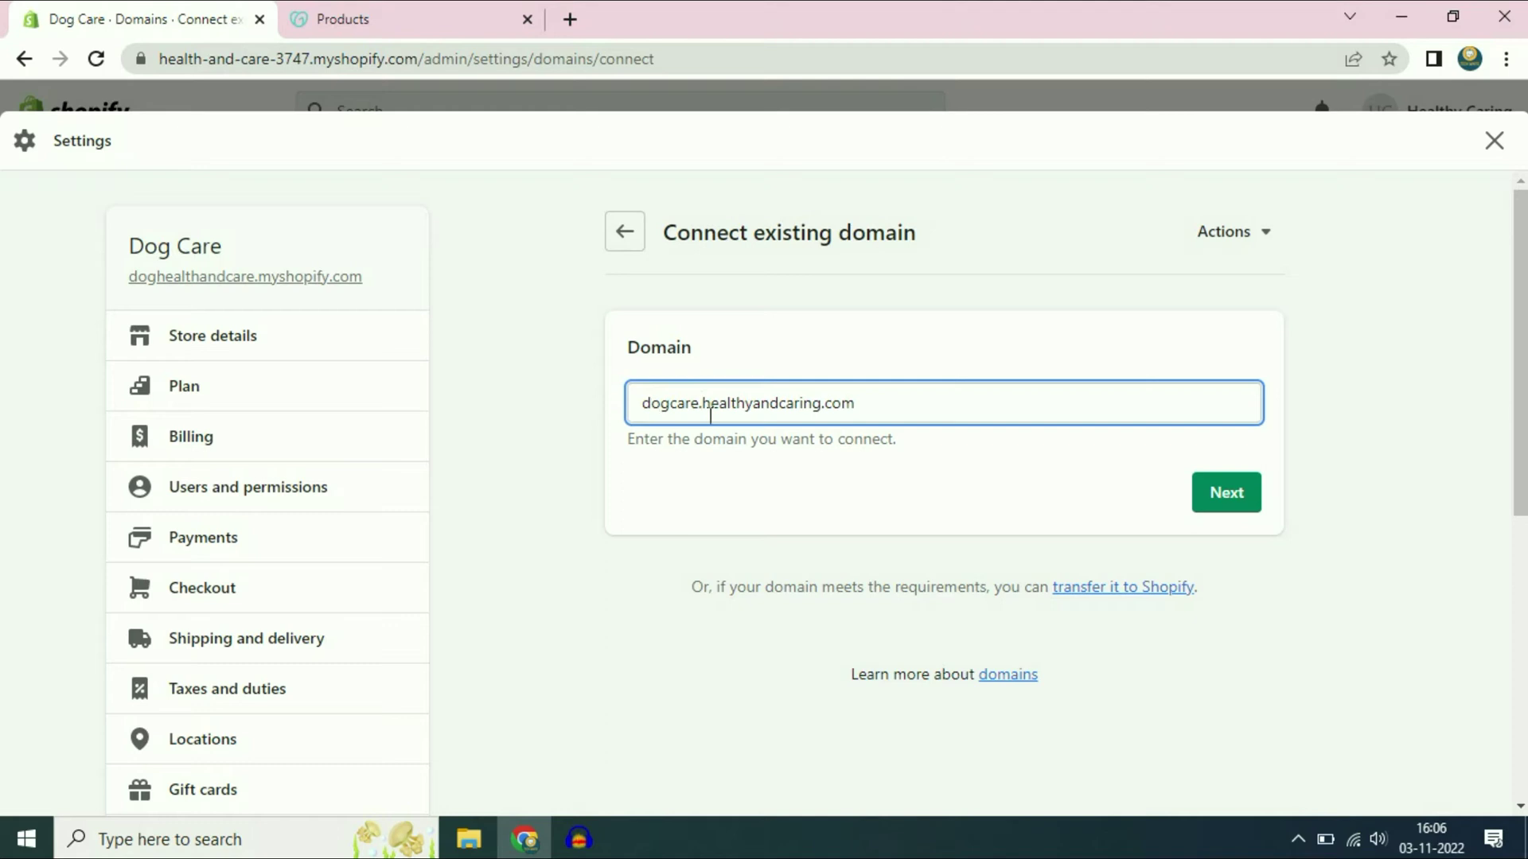
{"action": "left_click_drag", "start_coordinate": [700, 403], "coordinate": [619, 424]}
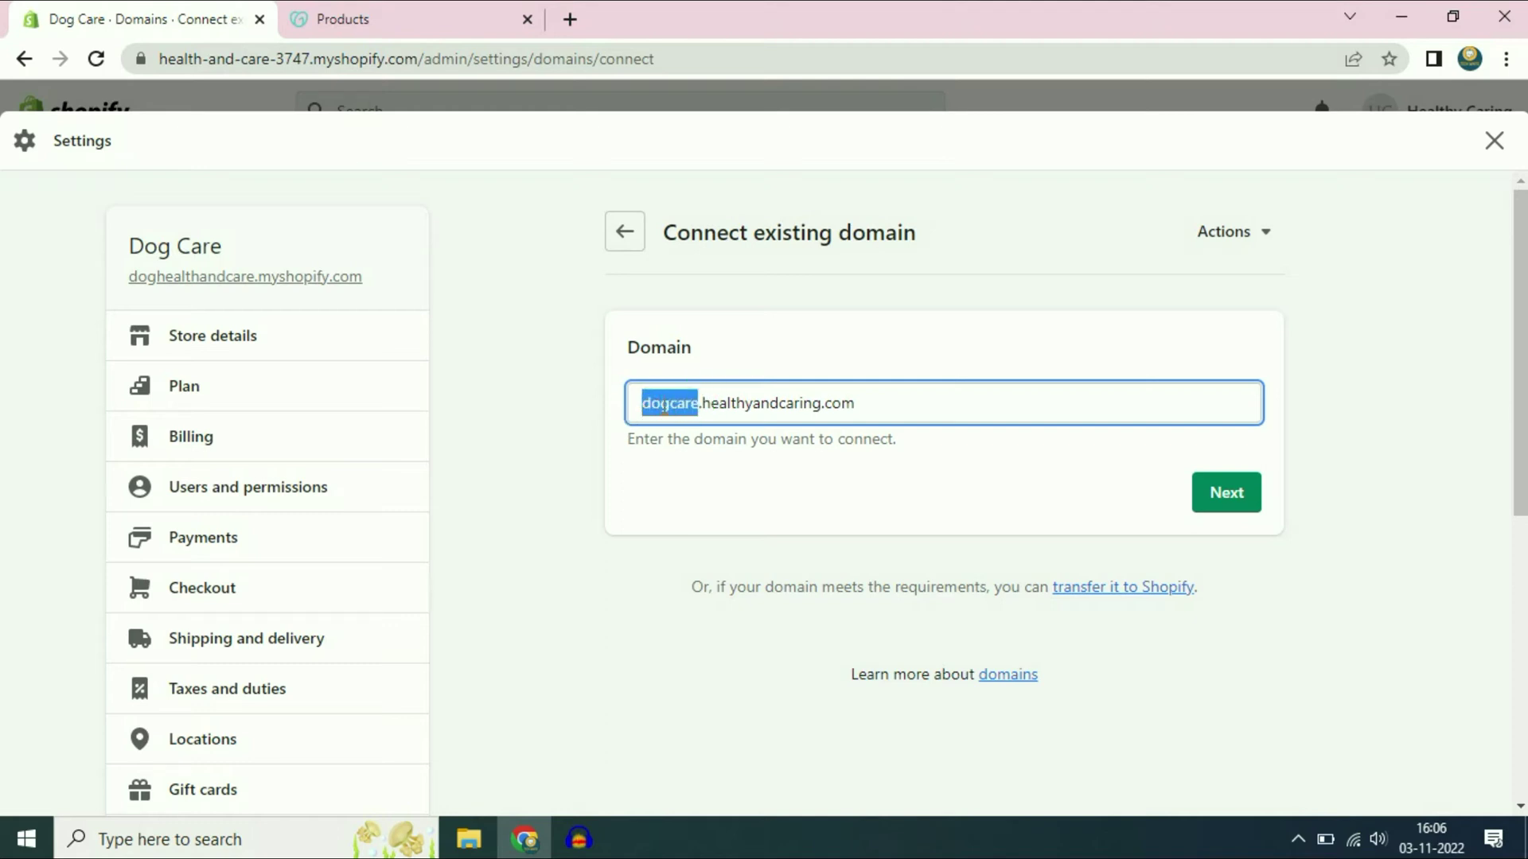
{"action": "left_click", "coordinate": [703, 405]}
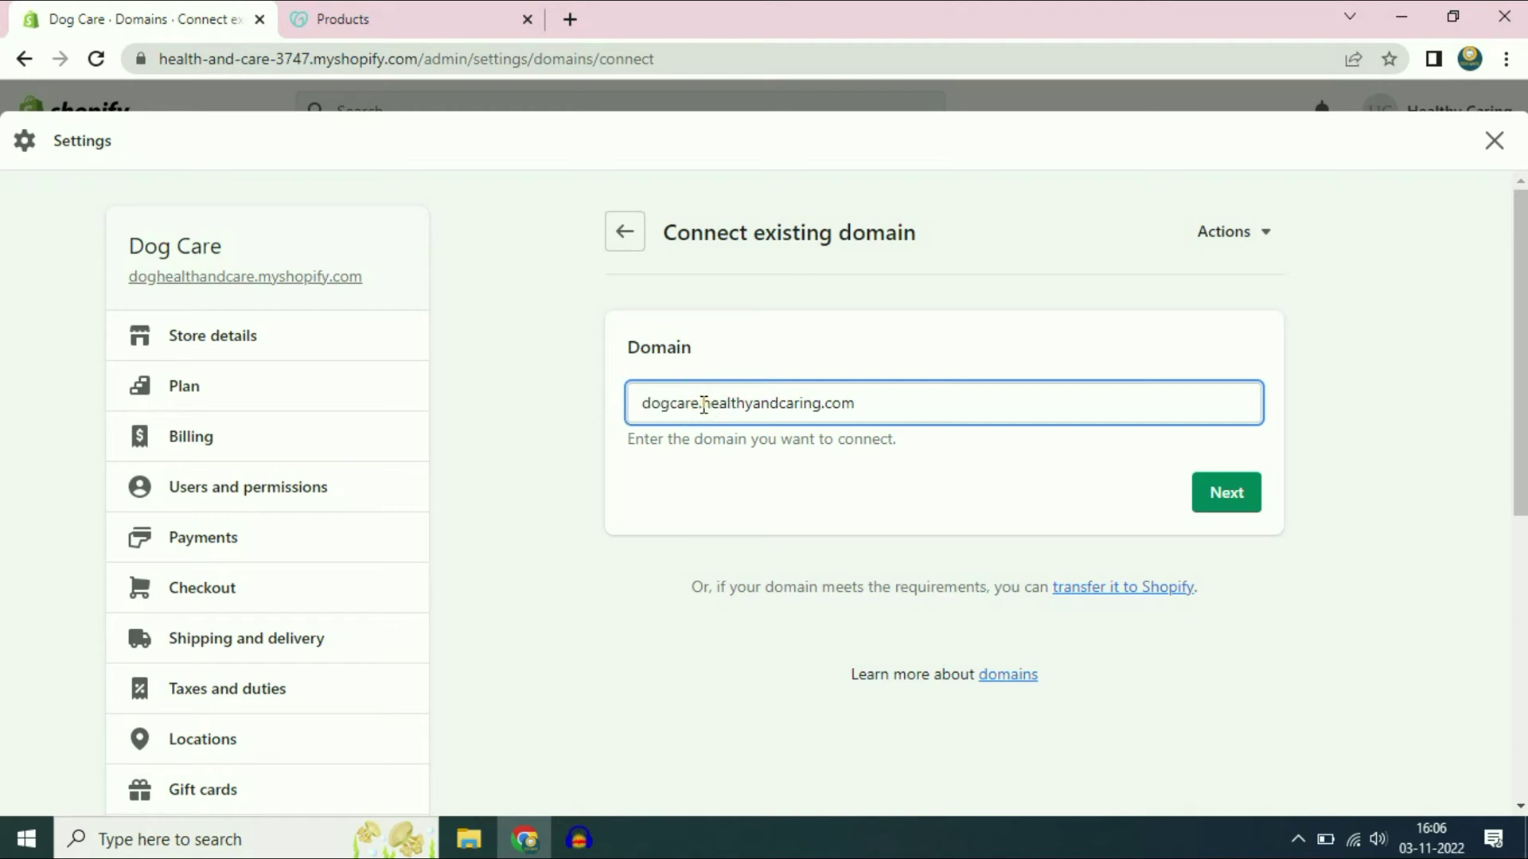
{"action": "left_click_drag", "start_coordinate": [707, 404], "coordinate": [860, 420]}
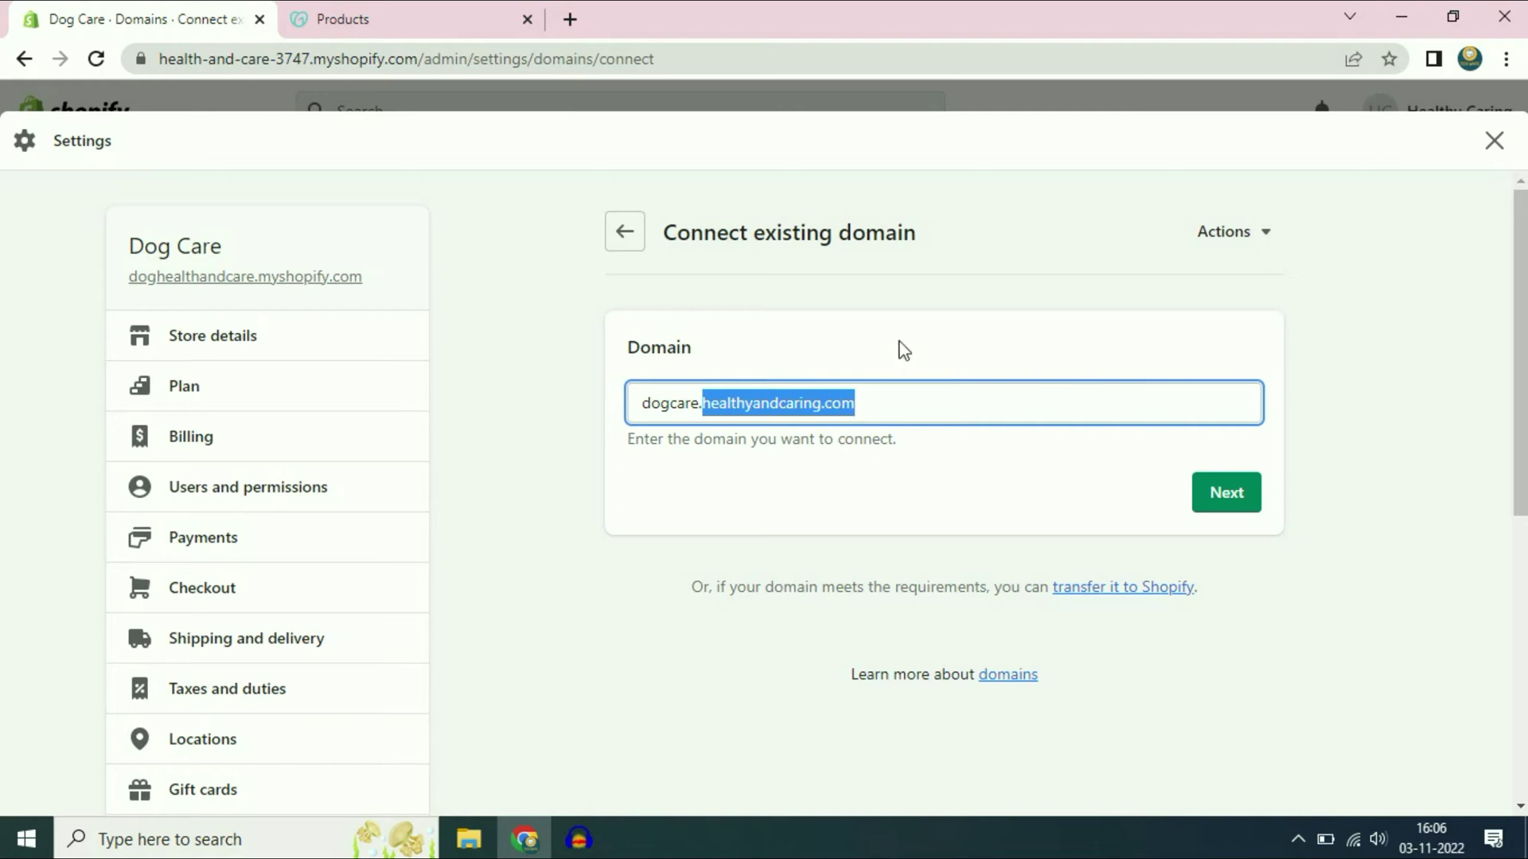
{"action": "left_click", "coordinate": [905, 302]}
{"action": "left_click_drag", "start_coordinate": [697, 404], "coordinate": [642, 408]}
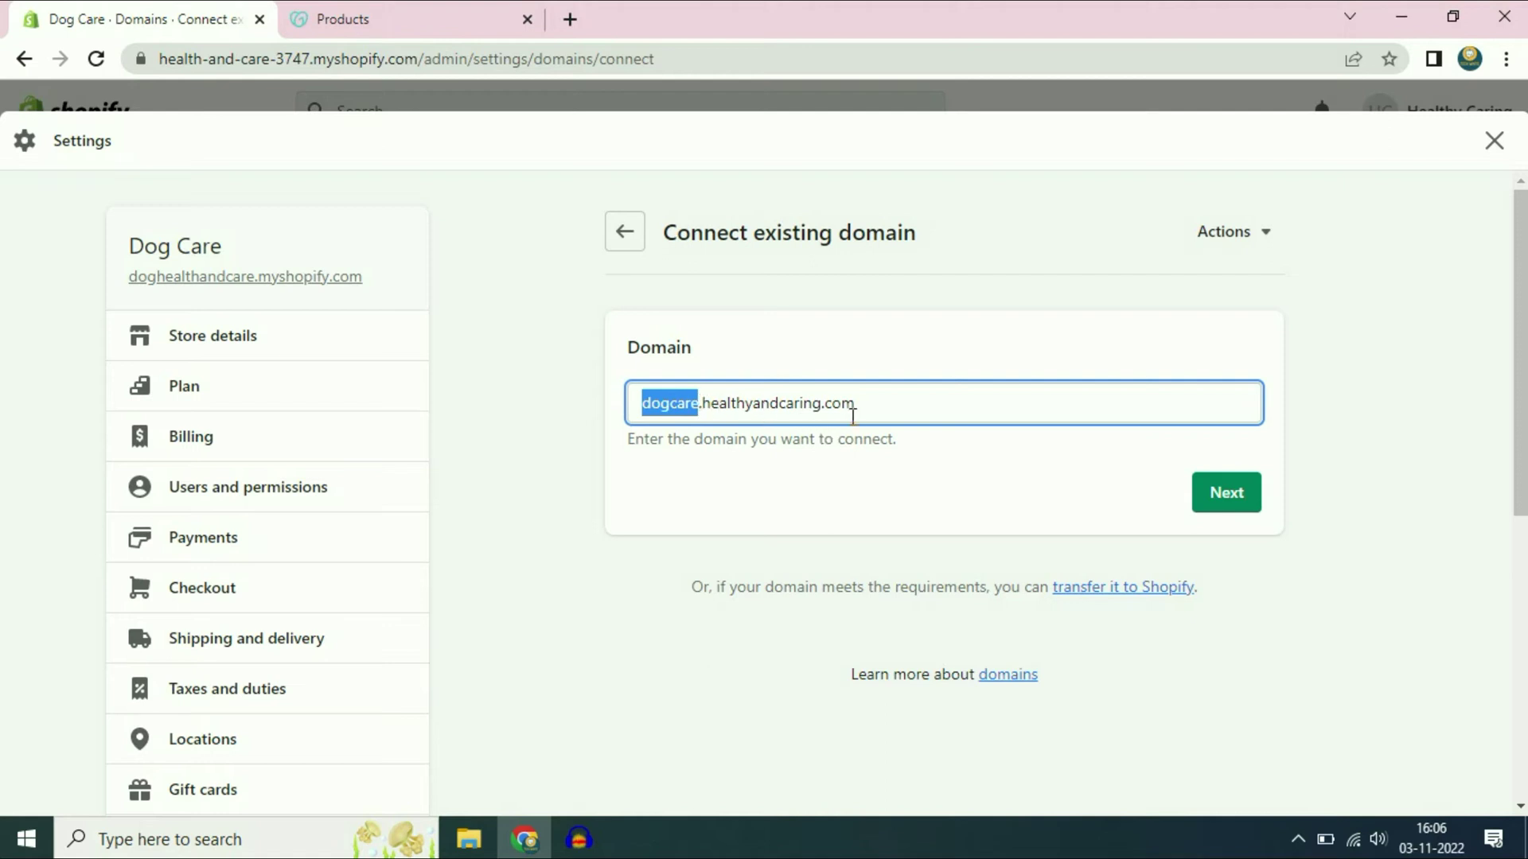
{"action": "left_click", "coordinate": [904, 283]}
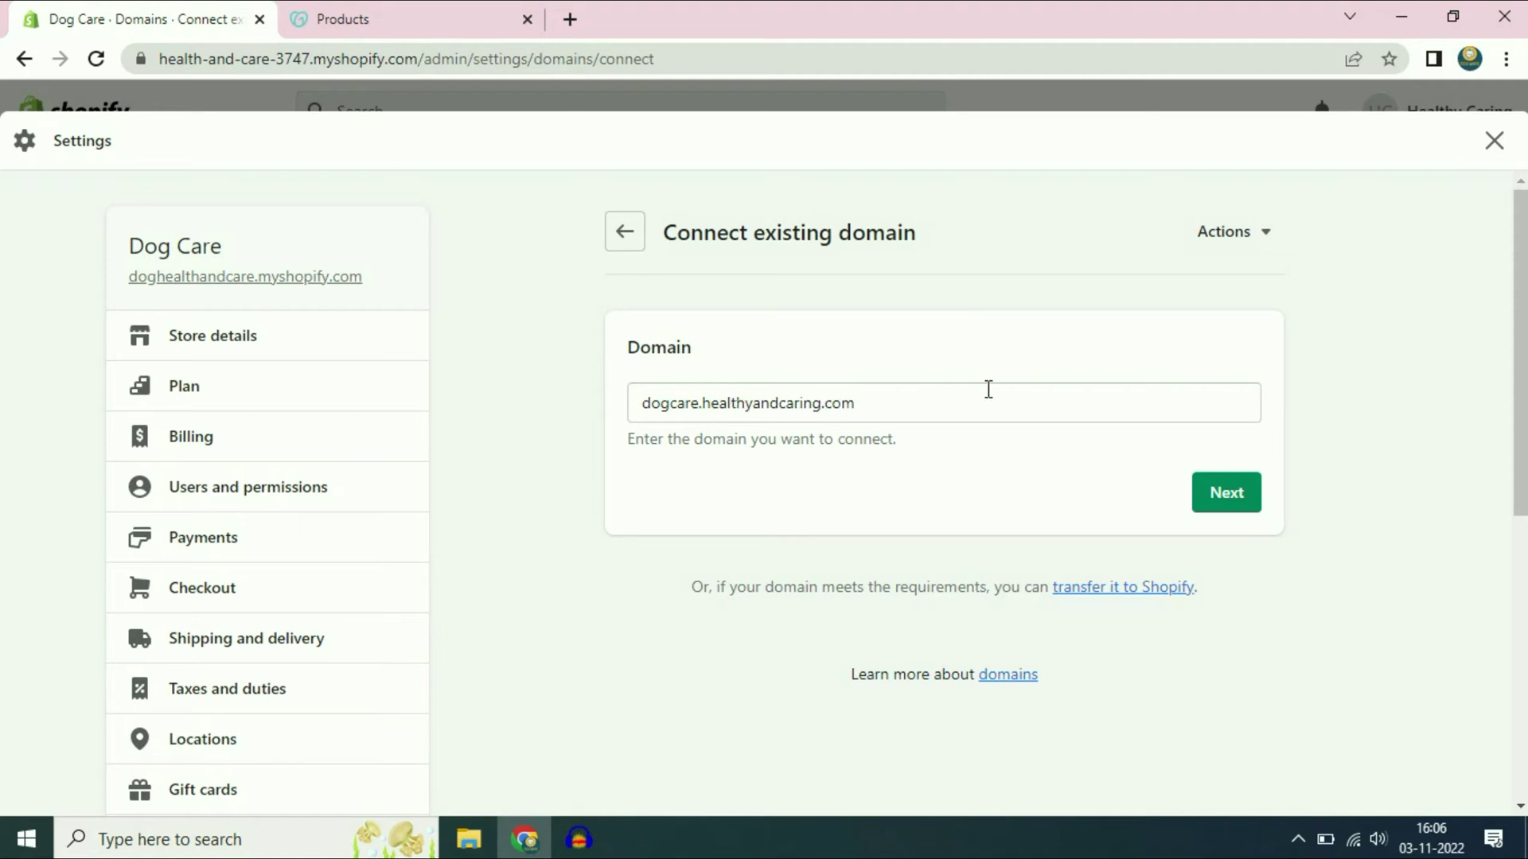
{"action": "left_click", "coordinate": [1241, 505]}
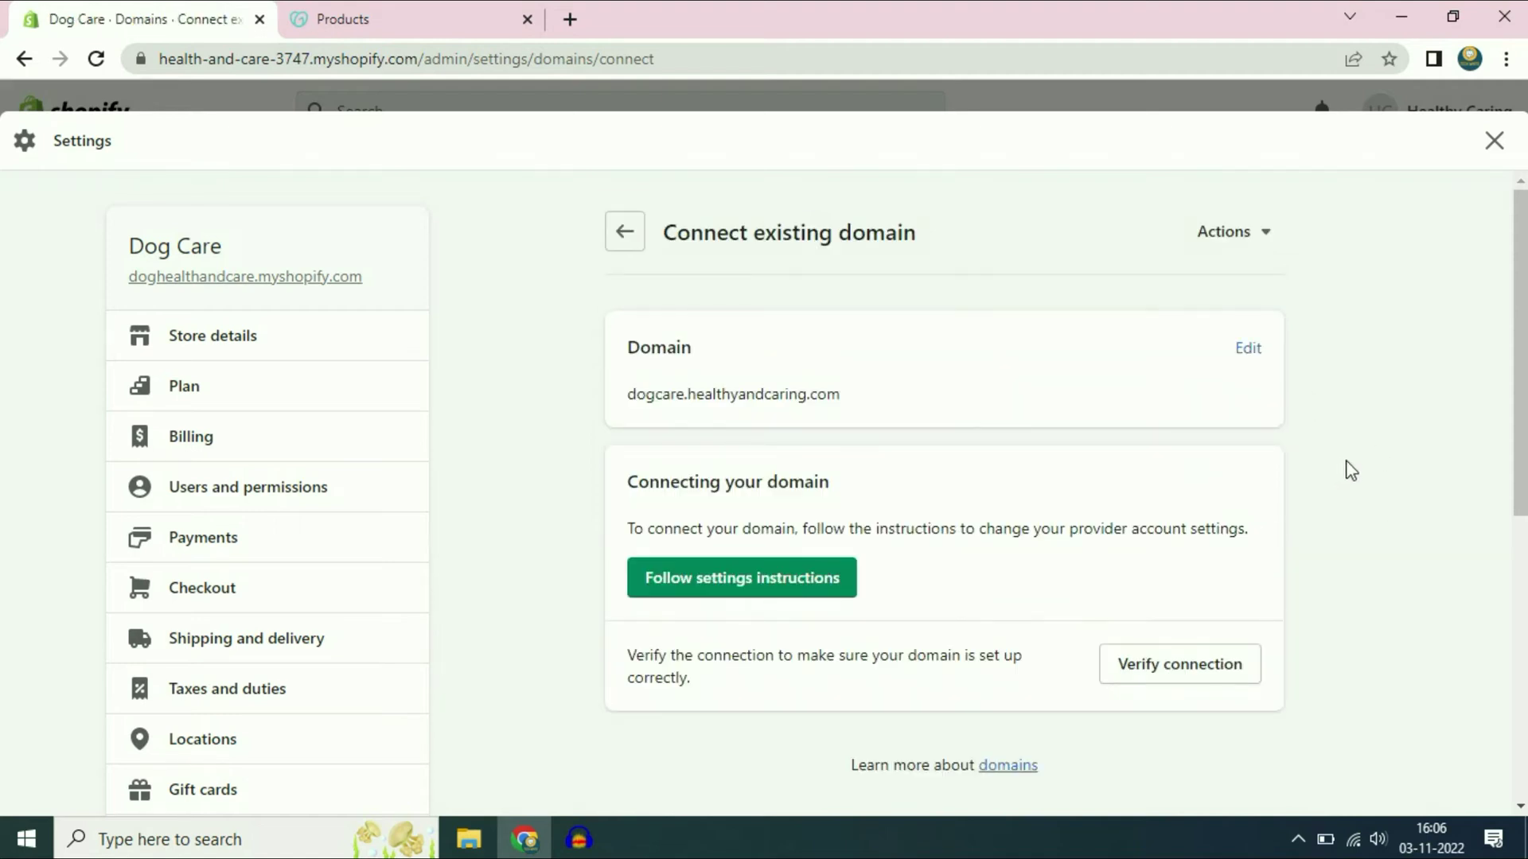
- Open Shopify's domain settings instructions and find the Before you begin section of the manual connection guide
{"action": "scroll", "coordinate": [1351, 471], "scroll_direction": "down", "scroll_amount": 2}
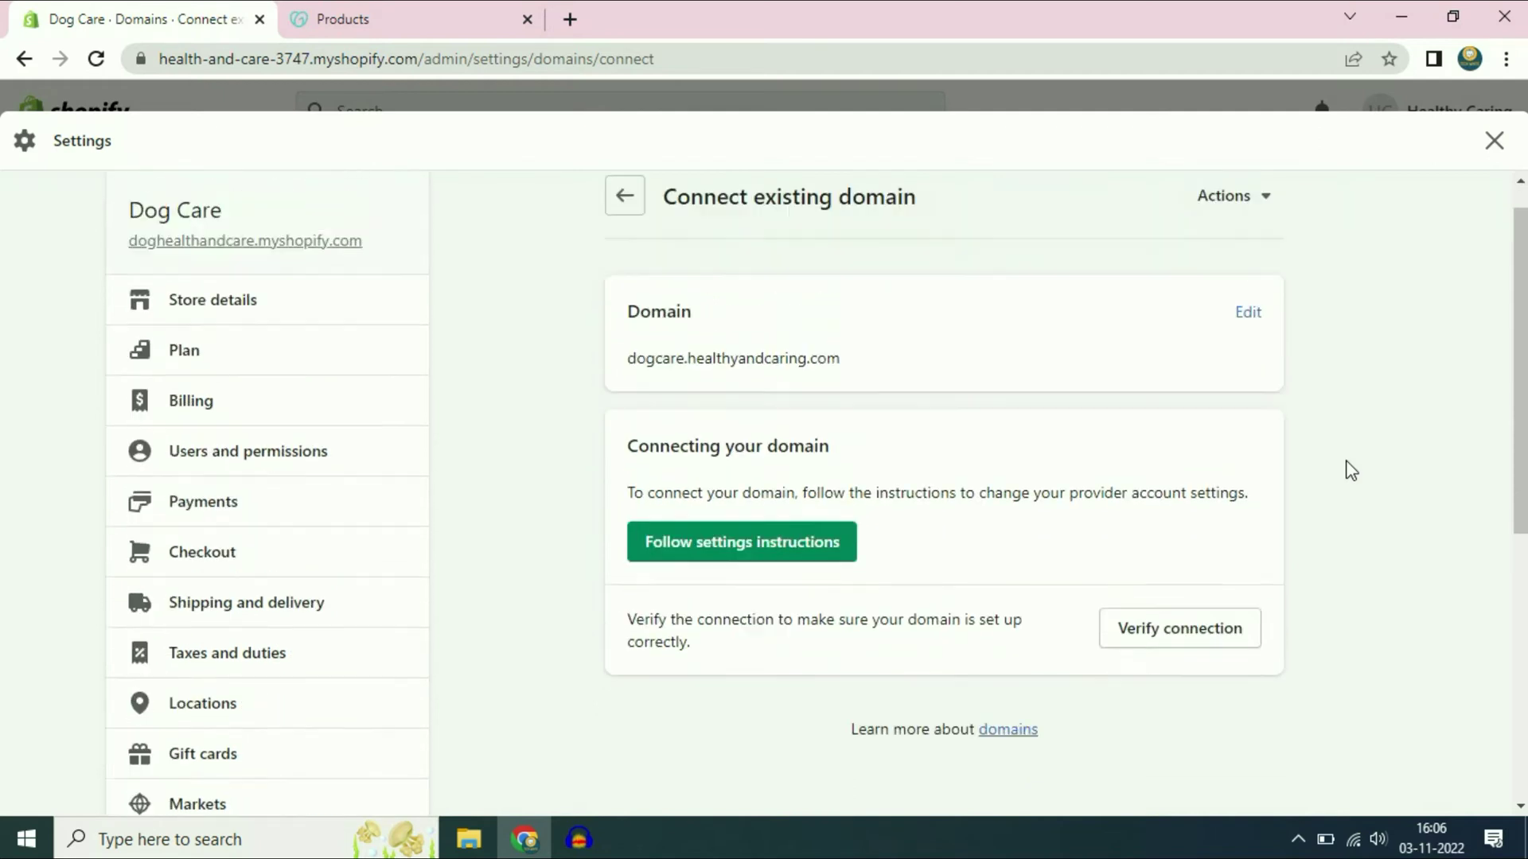
{"action": "scroll", "coordinate": [1350, 471], "scroll_direction": "up", "scroll_amount": 2}
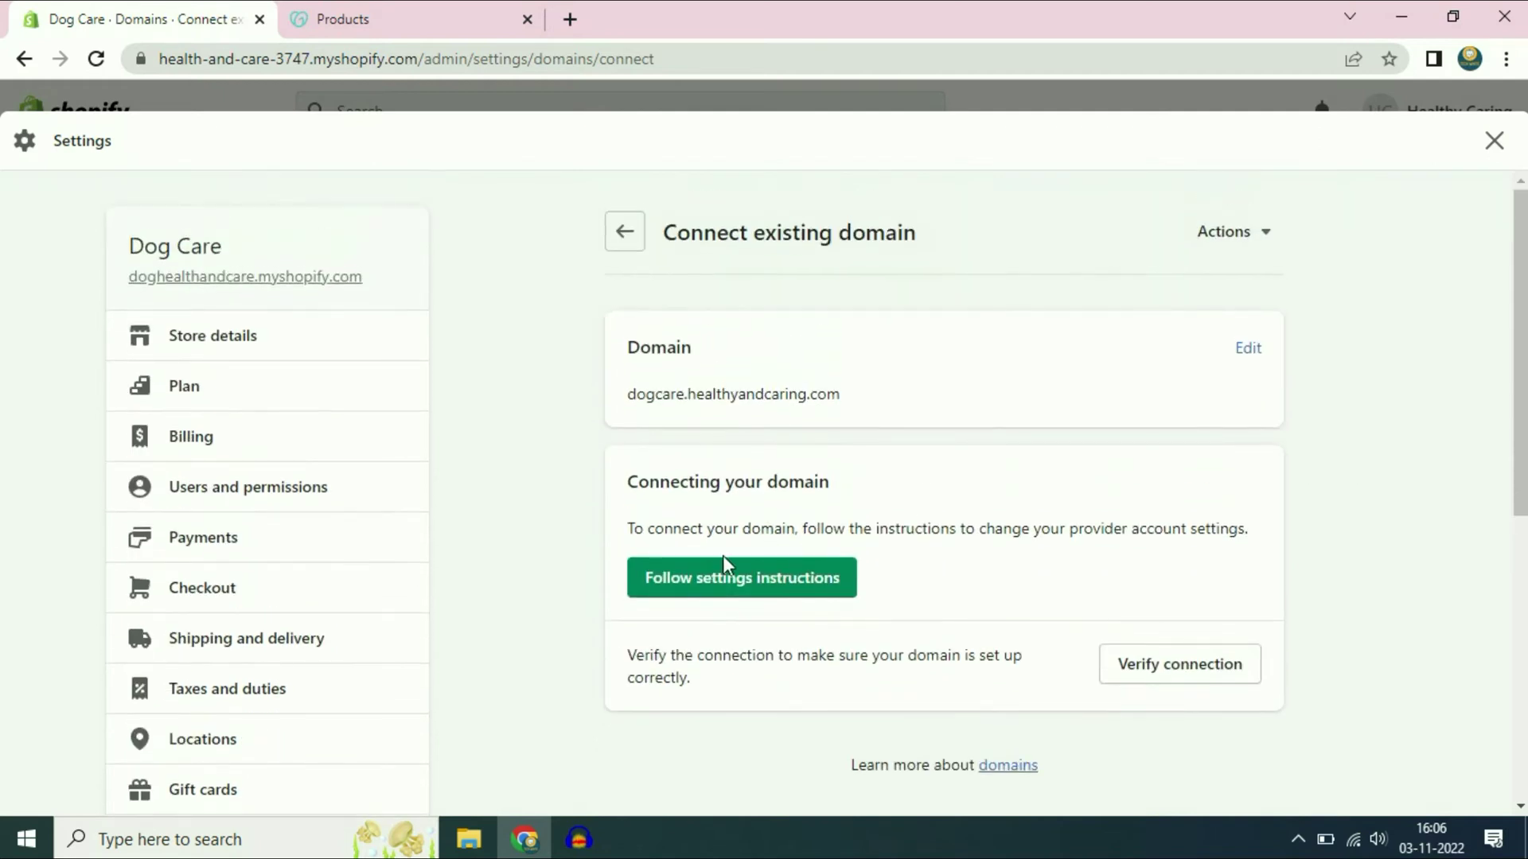
{"action": "left_click", "coordinate": [749, 597]}
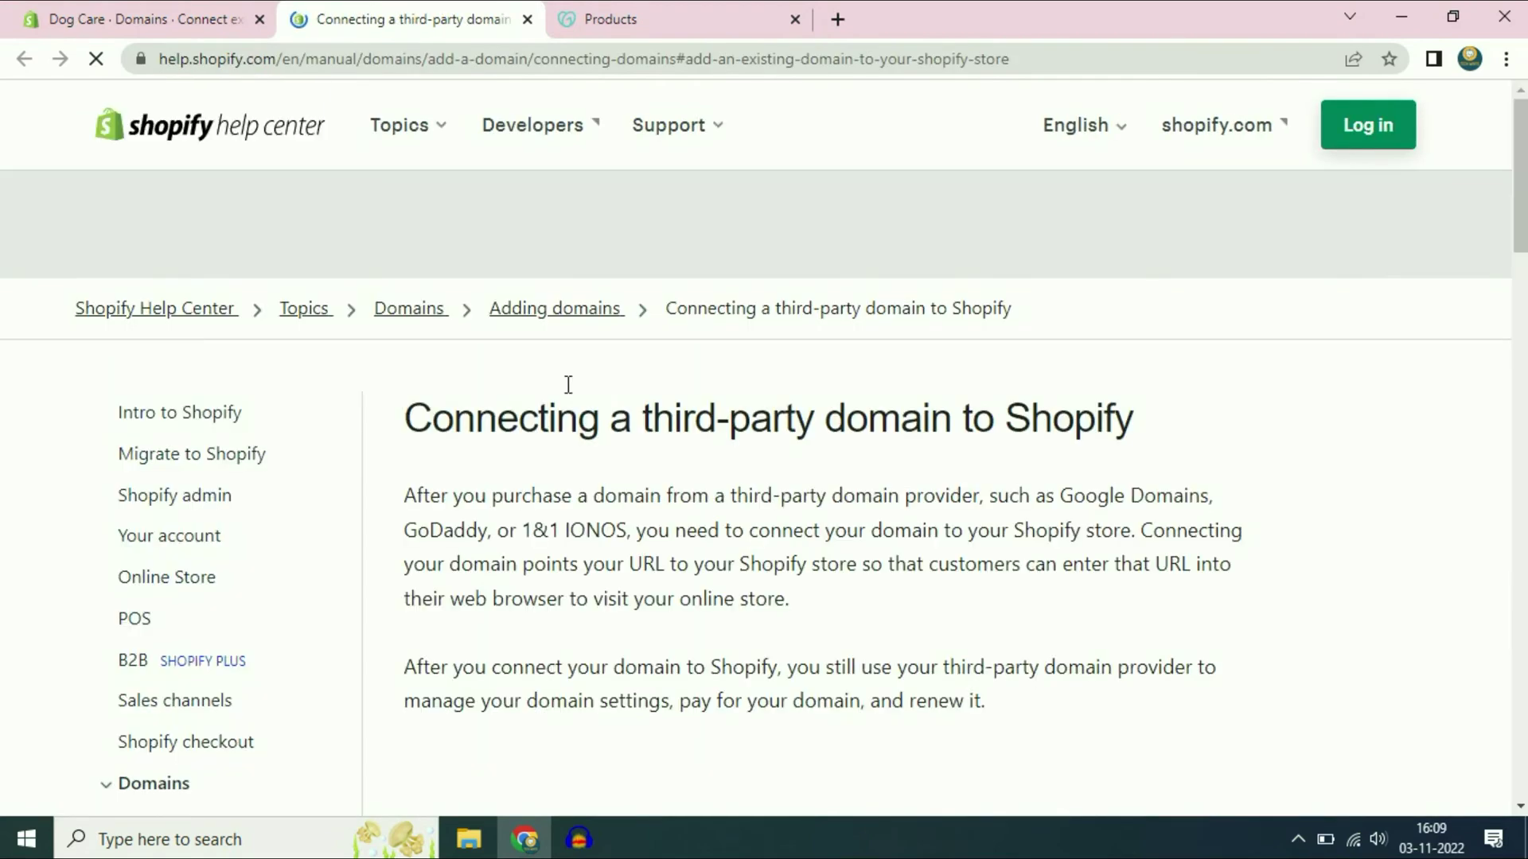
{"action": "scroll", "coordinate": [567, 390], "scroll_direction": "down", "scroll_amount": 5}
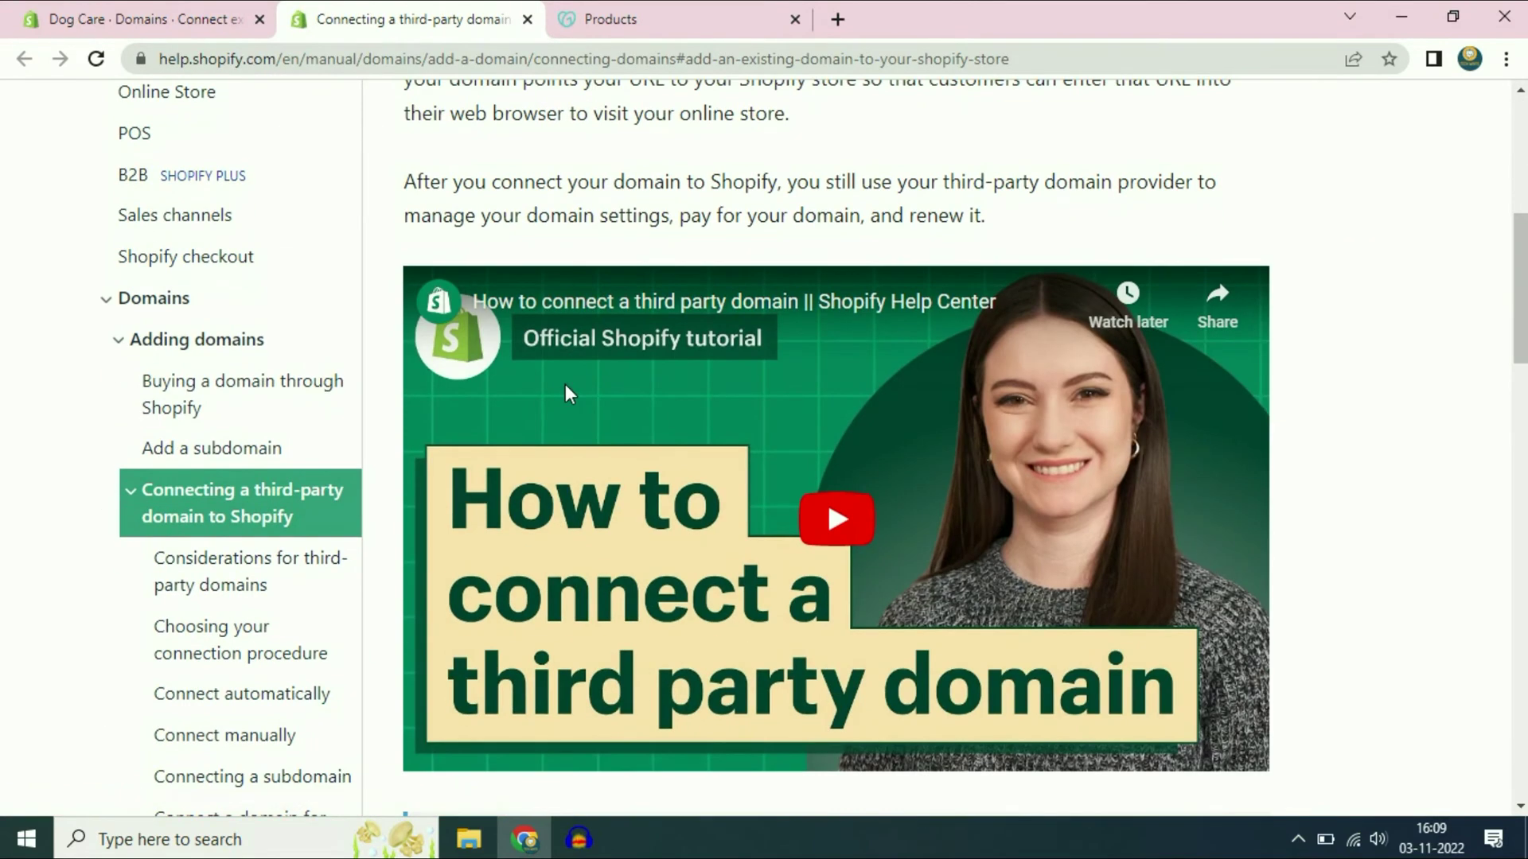
{"action": "scroll", "coordinate": [565, 384], "scroll_direction": "down", "scroll_amount": 4}
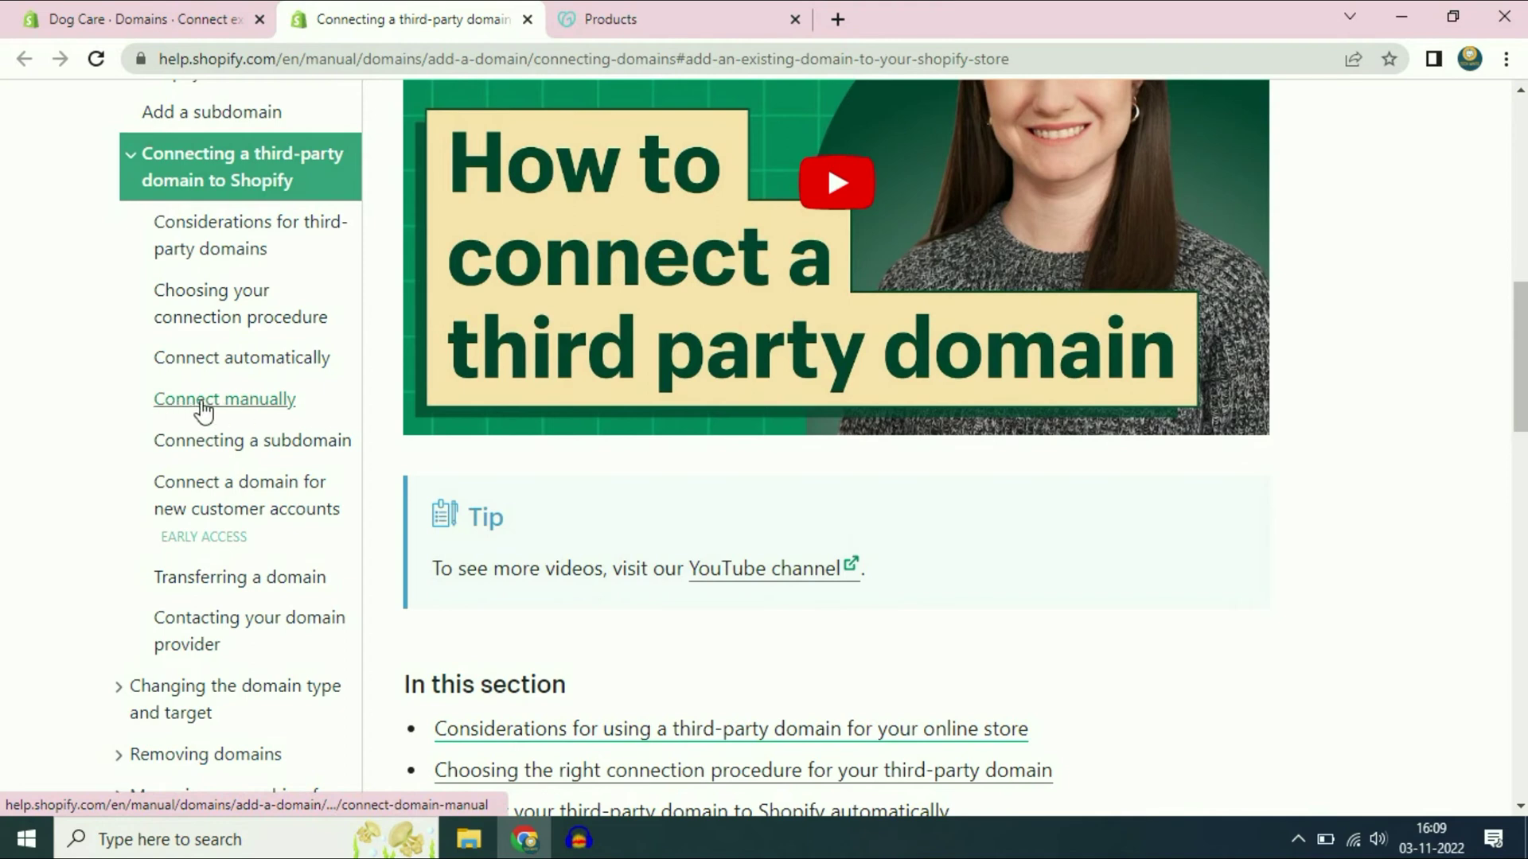
{"action": "left_click", "coordinate": [226, 404]}
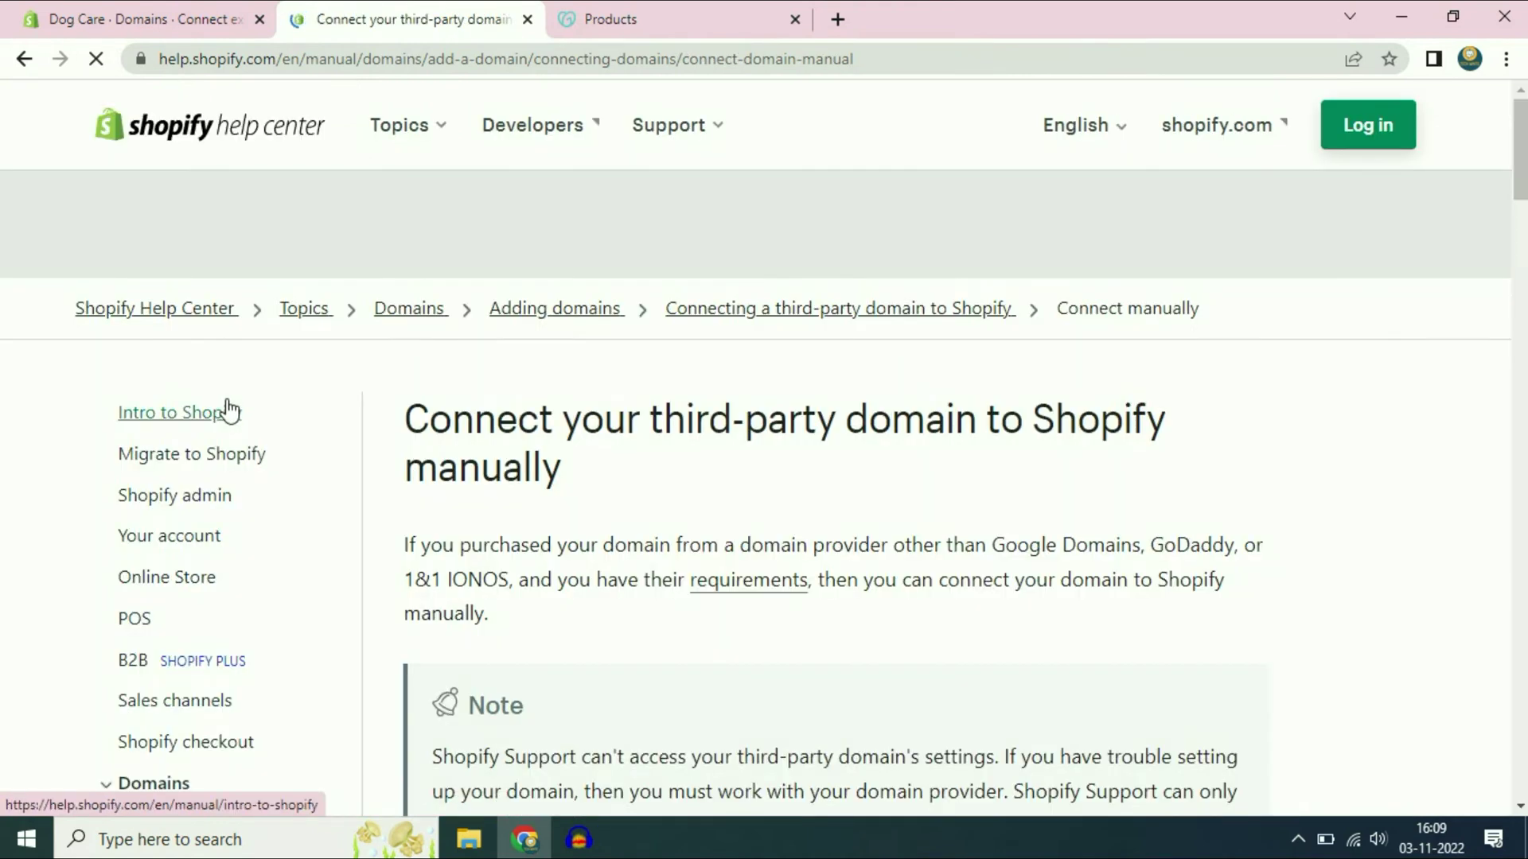
{"action": "scroll", "coordinate": [861, 507], "scroll_direction": "down", "scroll_amount": 15}
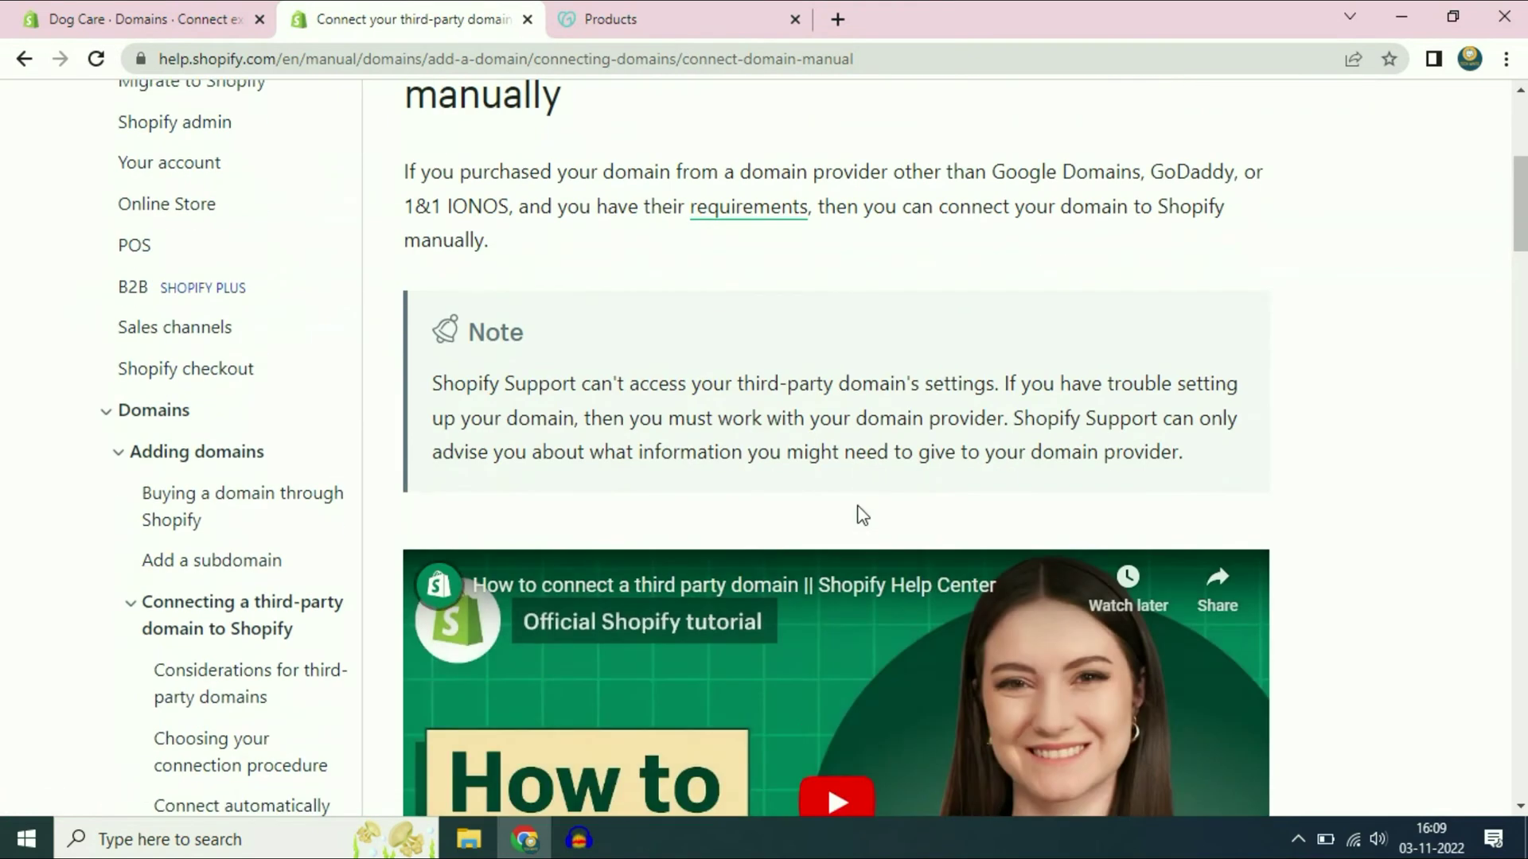
{"action": "scroll", "coordinate": [849, 500], "scroll_direction": "up", "scroll_amount": 1}
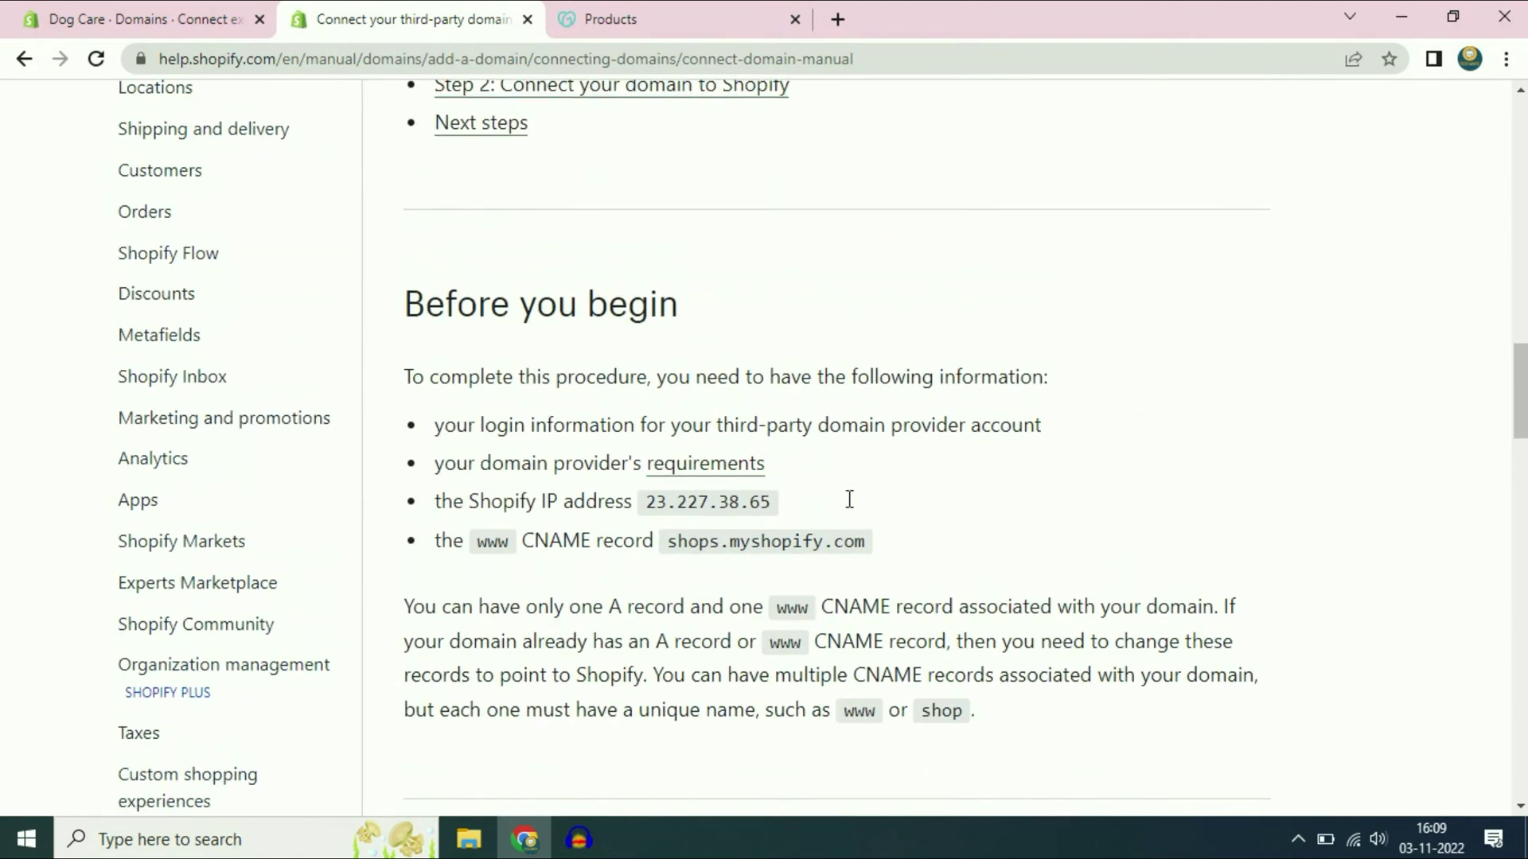
{"action": "scroll", "coordinate": [716, 541], "scroll_direction": "down", "scroll_amount": 1}
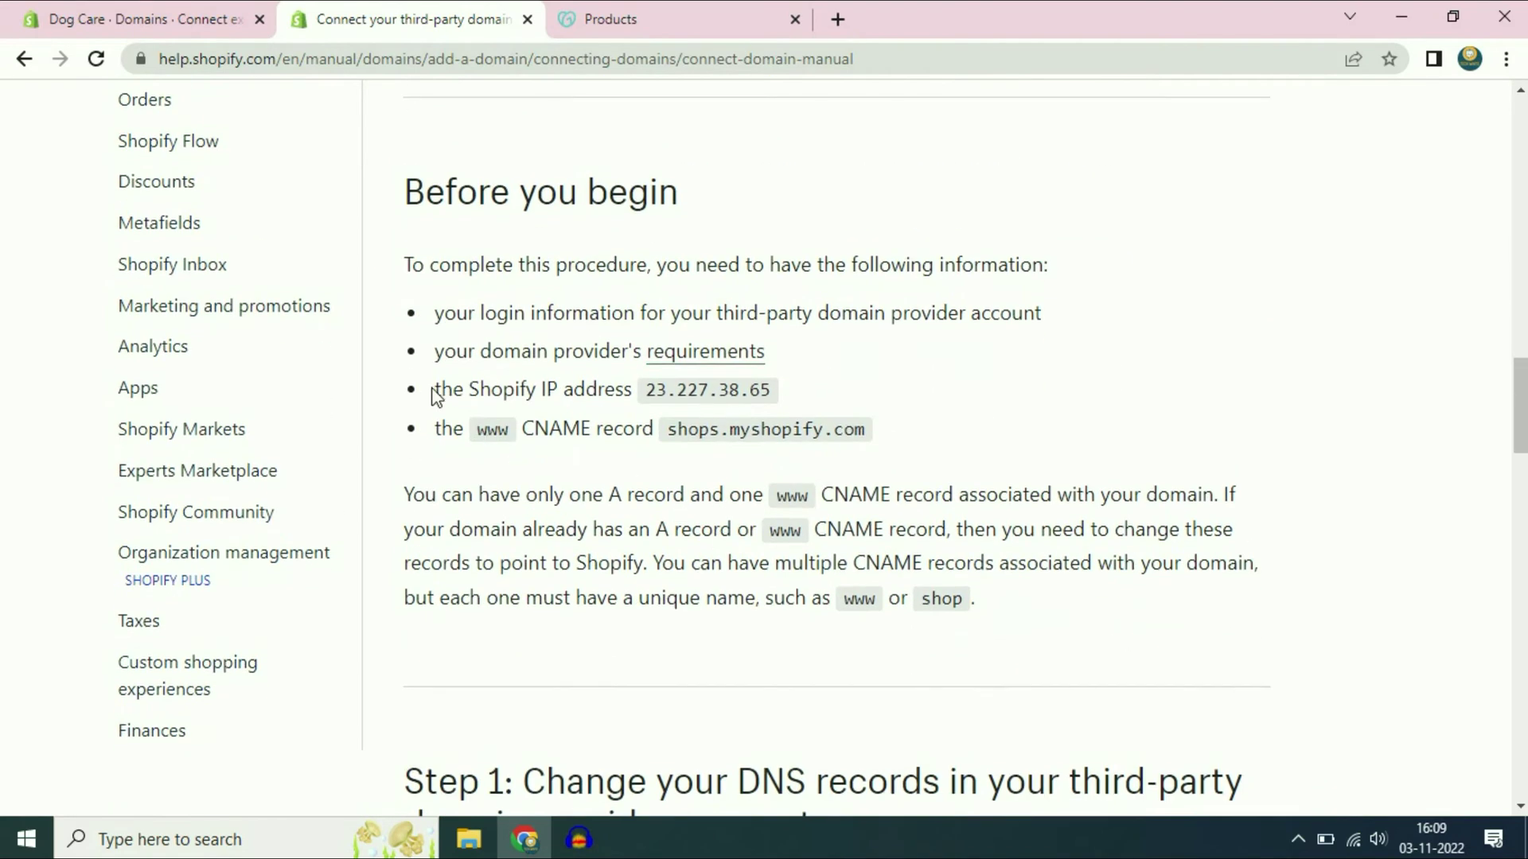
- Copy the Shopify IP address 23.227.38.65 from the guide's list of required information
{"action": "left_click_drag", "start_coordinate": [434, 396], "coordinate": [902, 432]}
{"action": "left_click", "coordinate": [937, 440]}
{"action": "left_click_drag", "start_coordinate": [651, 389], "coordinate": [778, 390]}
{"action": "right_click", "coordinate": [749, 388]}
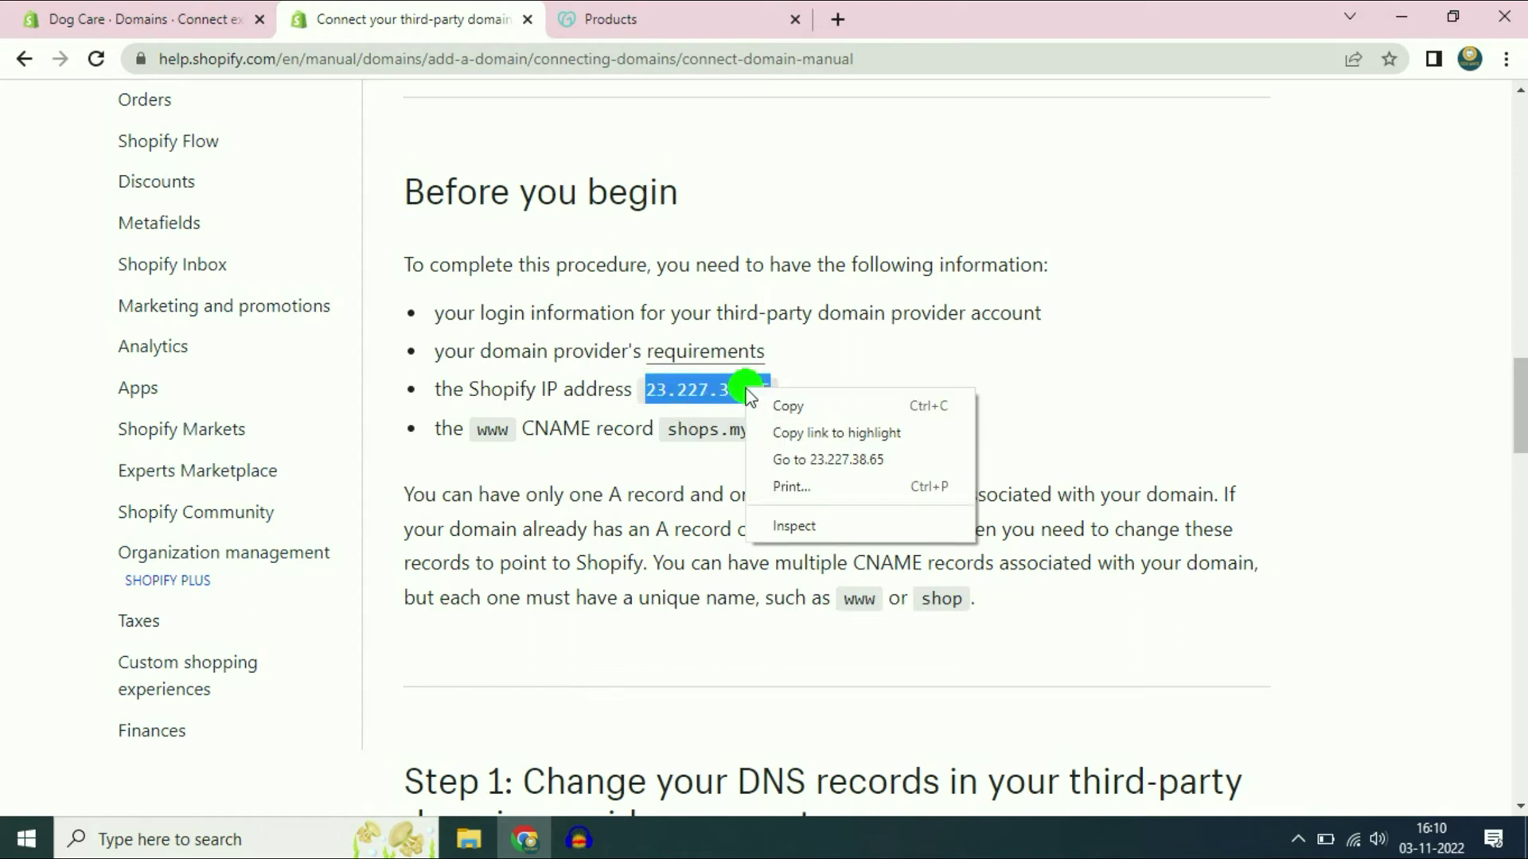
{"action": "left_click", "coordinate": [788, 407]}
- Switch to GoDaddy and open the DNS management page of healthyandcaring.com at its DNS Records section
{"action": "left_click", "coordinate": [676, 19]}
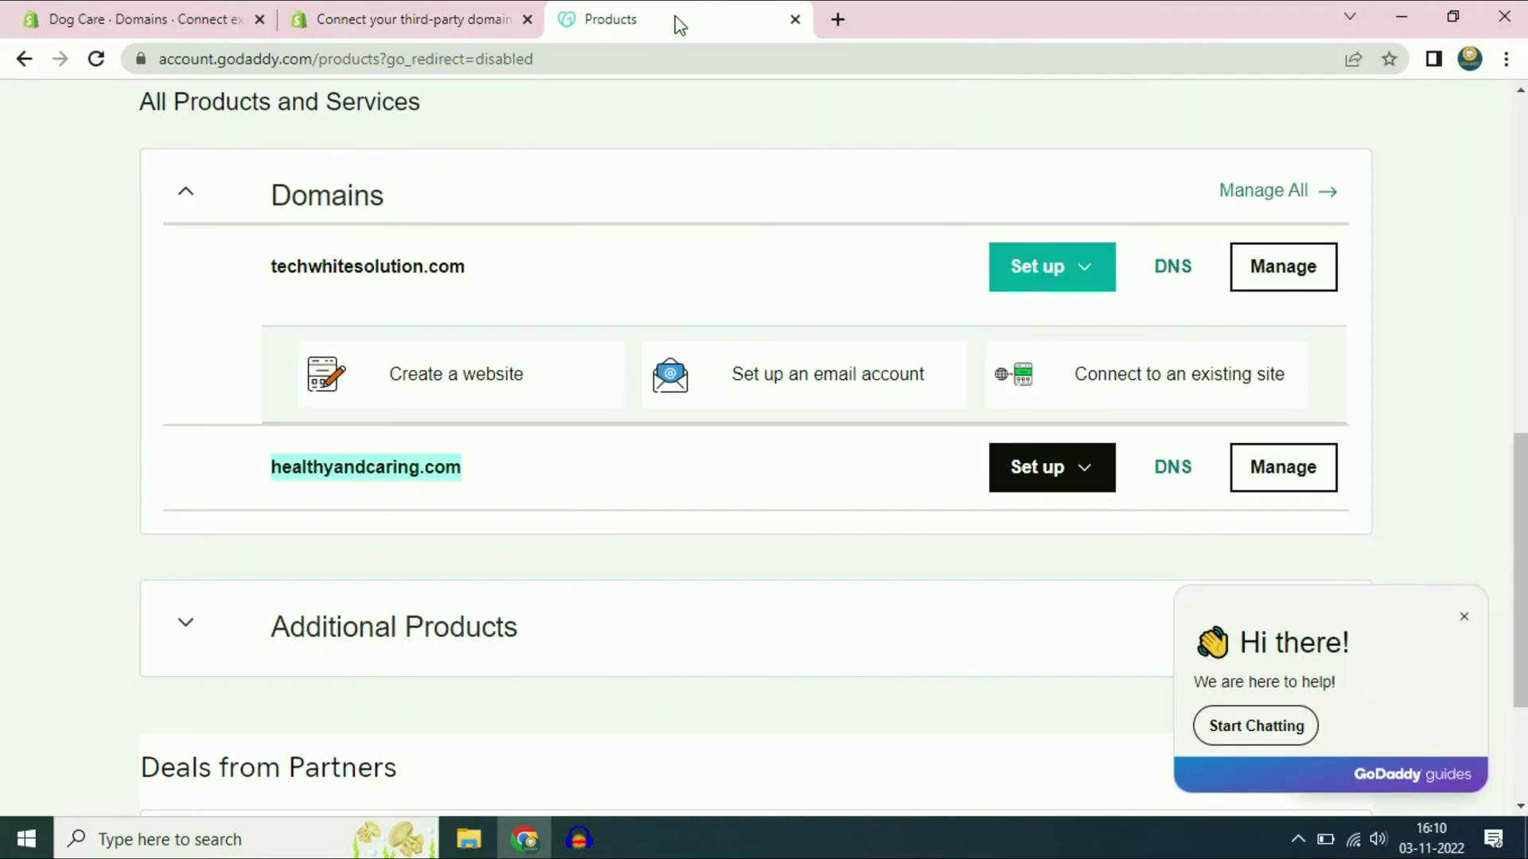
{"action": "left_click", "coordinate": [280, 471]}
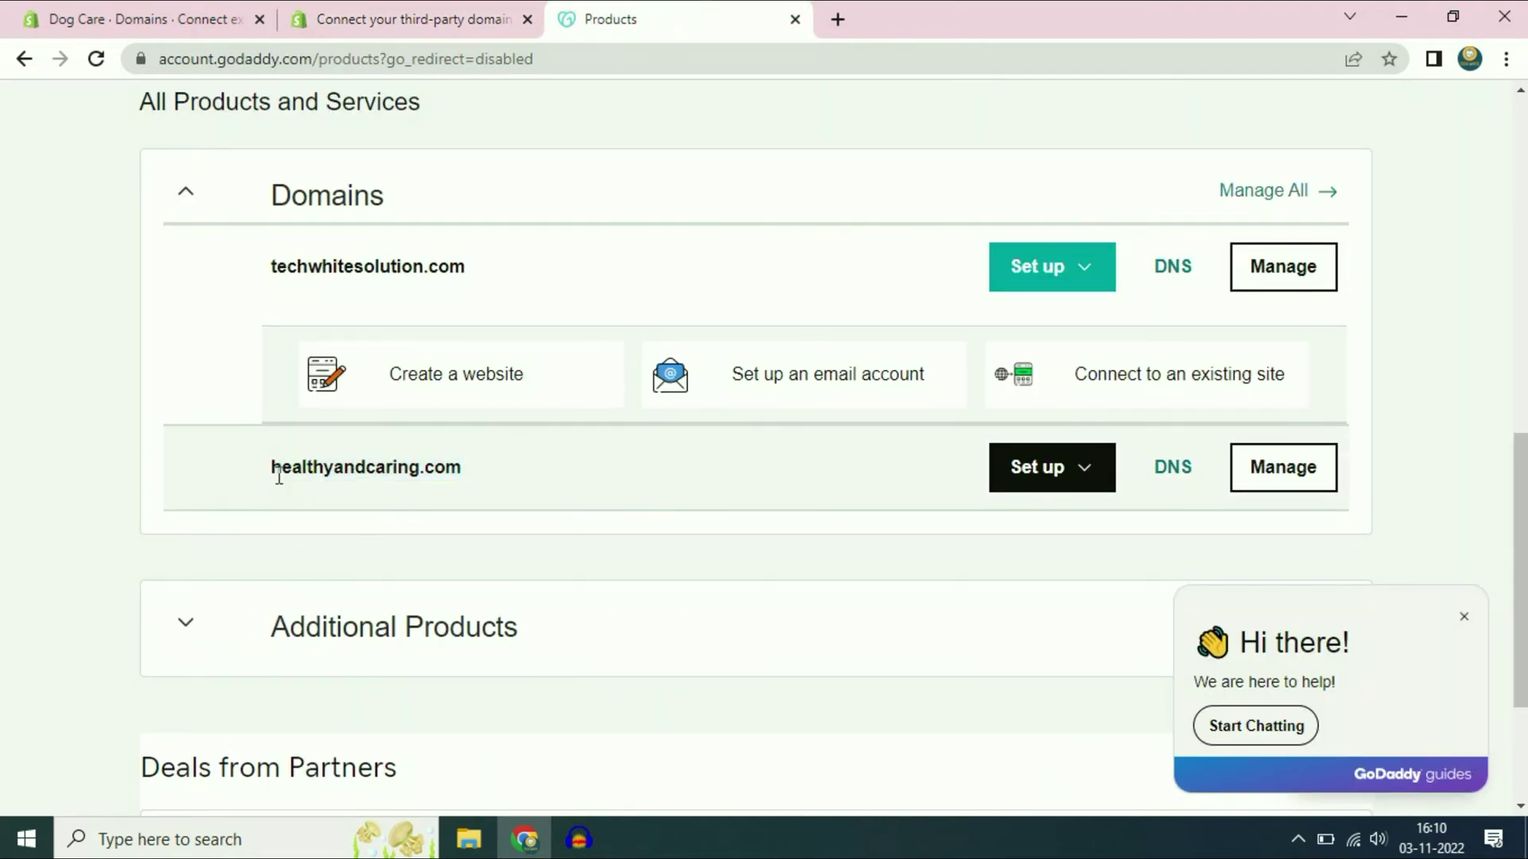
{"action": "left_click_drag", "start_coordinate": [276, 470], "coordinate": [466, 471]}
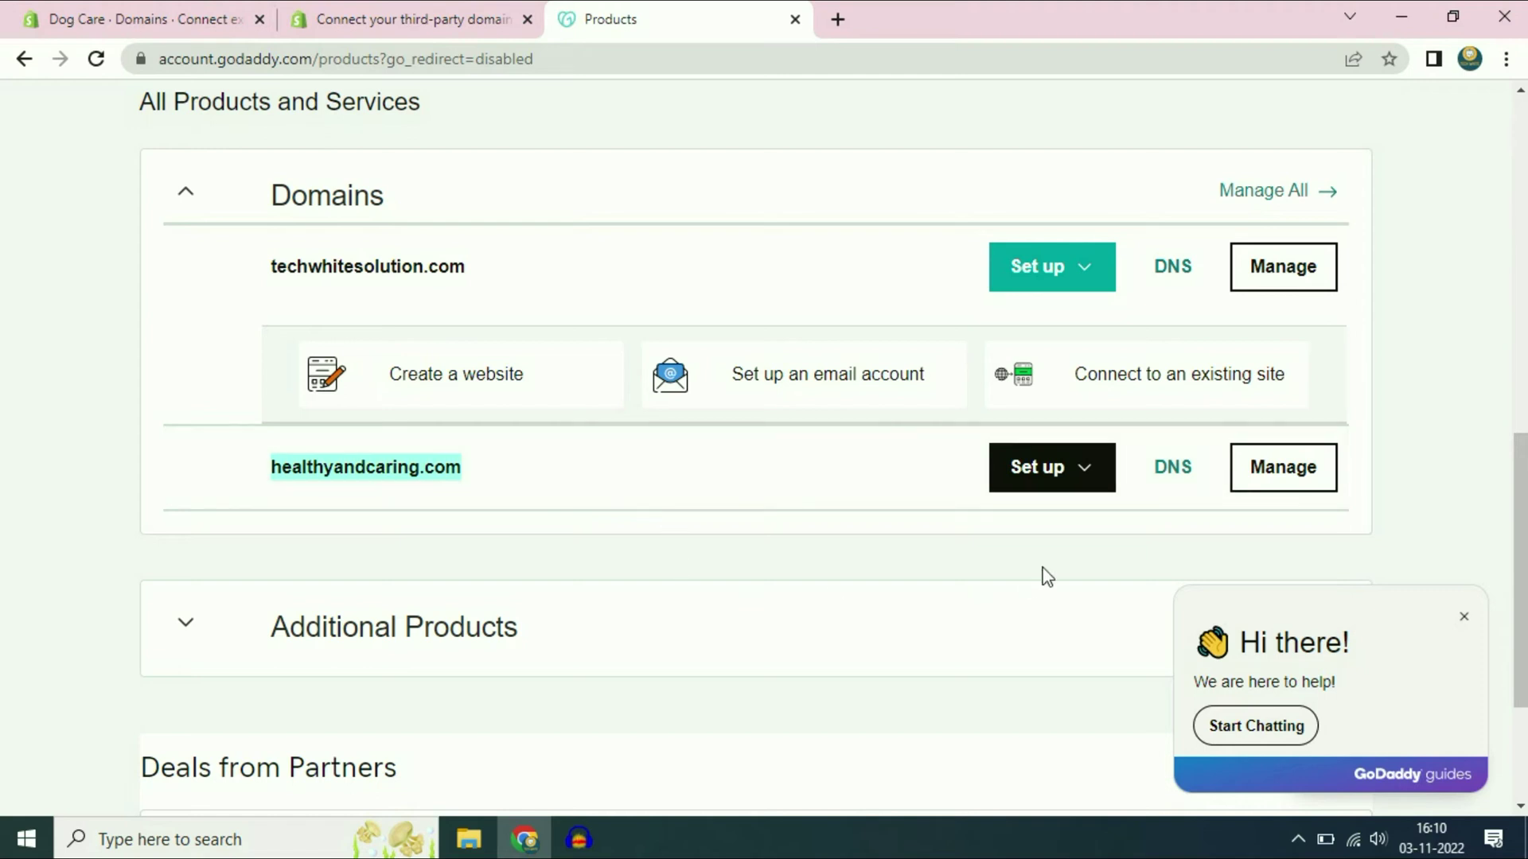
{"action": "left_click", "coordinate": [1180, 477]}
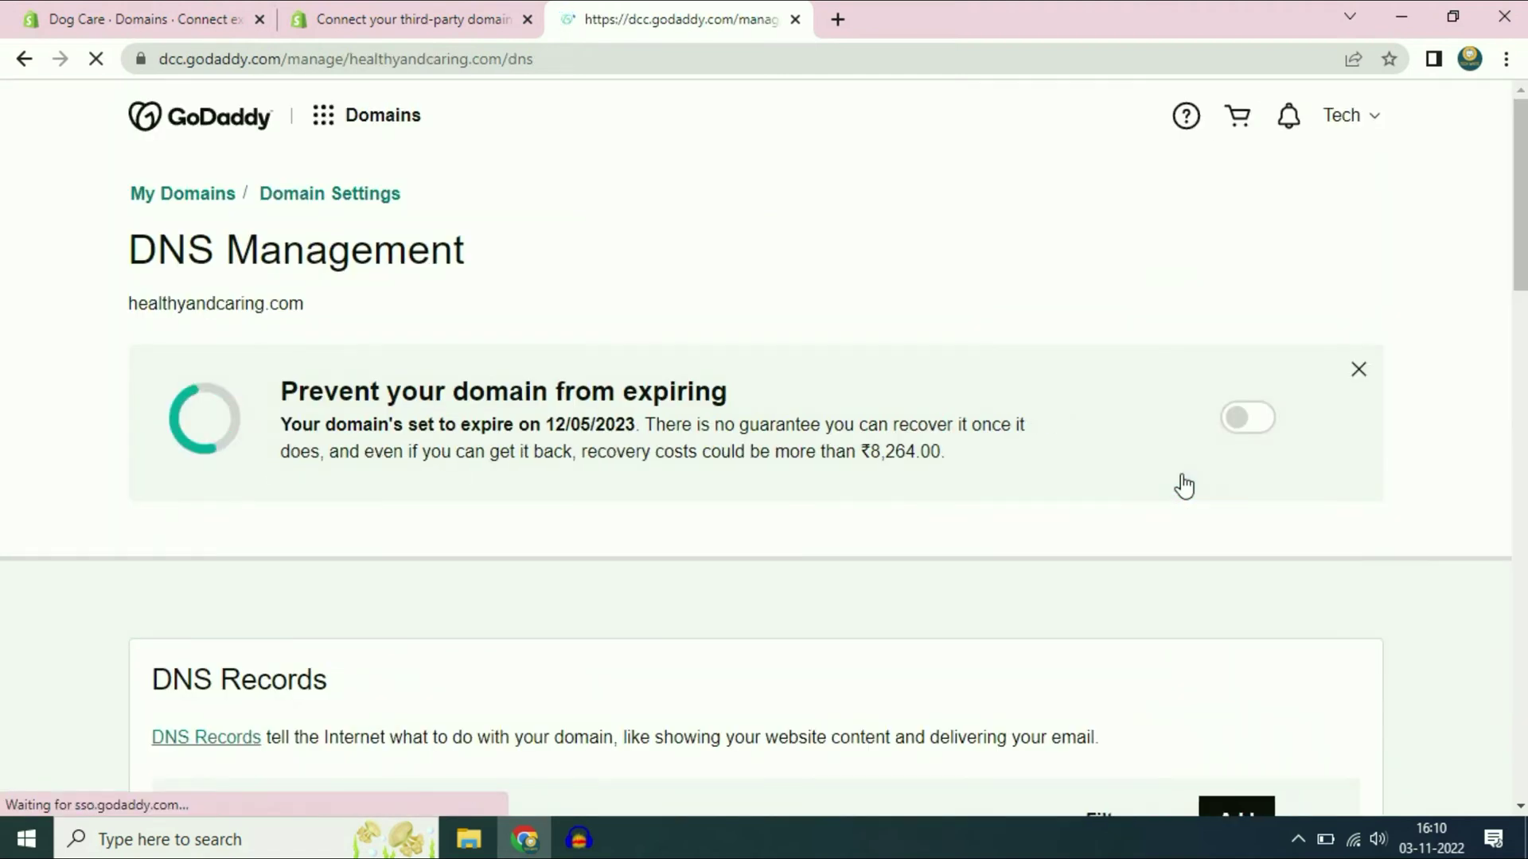
{"action": "scroll", "coordinate": [895, 374], "scroll_direction": "down", "scroll_amount": 8}
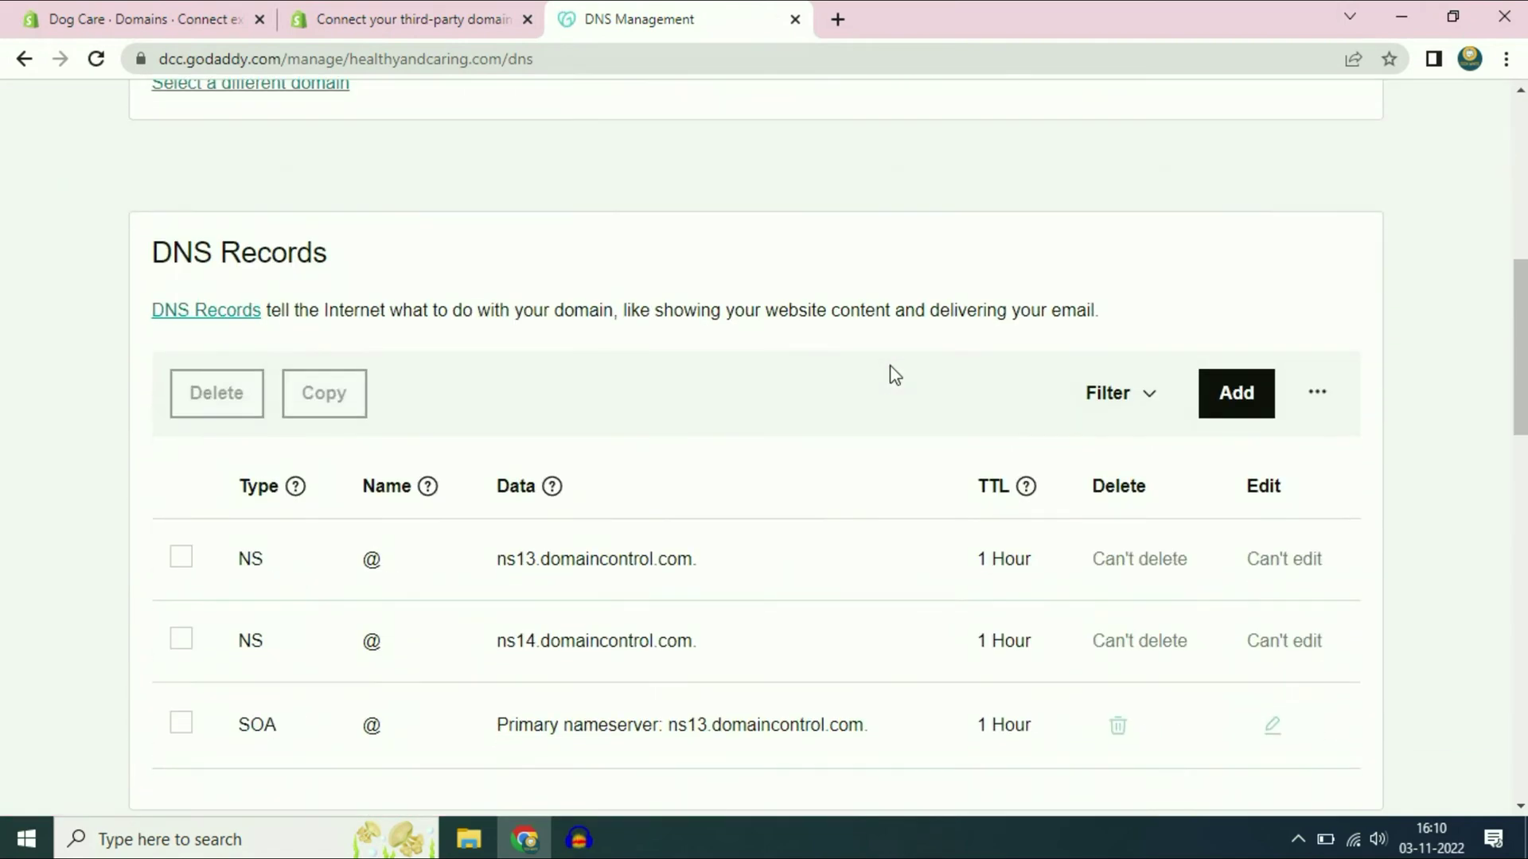
{"action": "left_click_drag", "start_coordinate": [157, 252], "coordinate": [332, 261]}
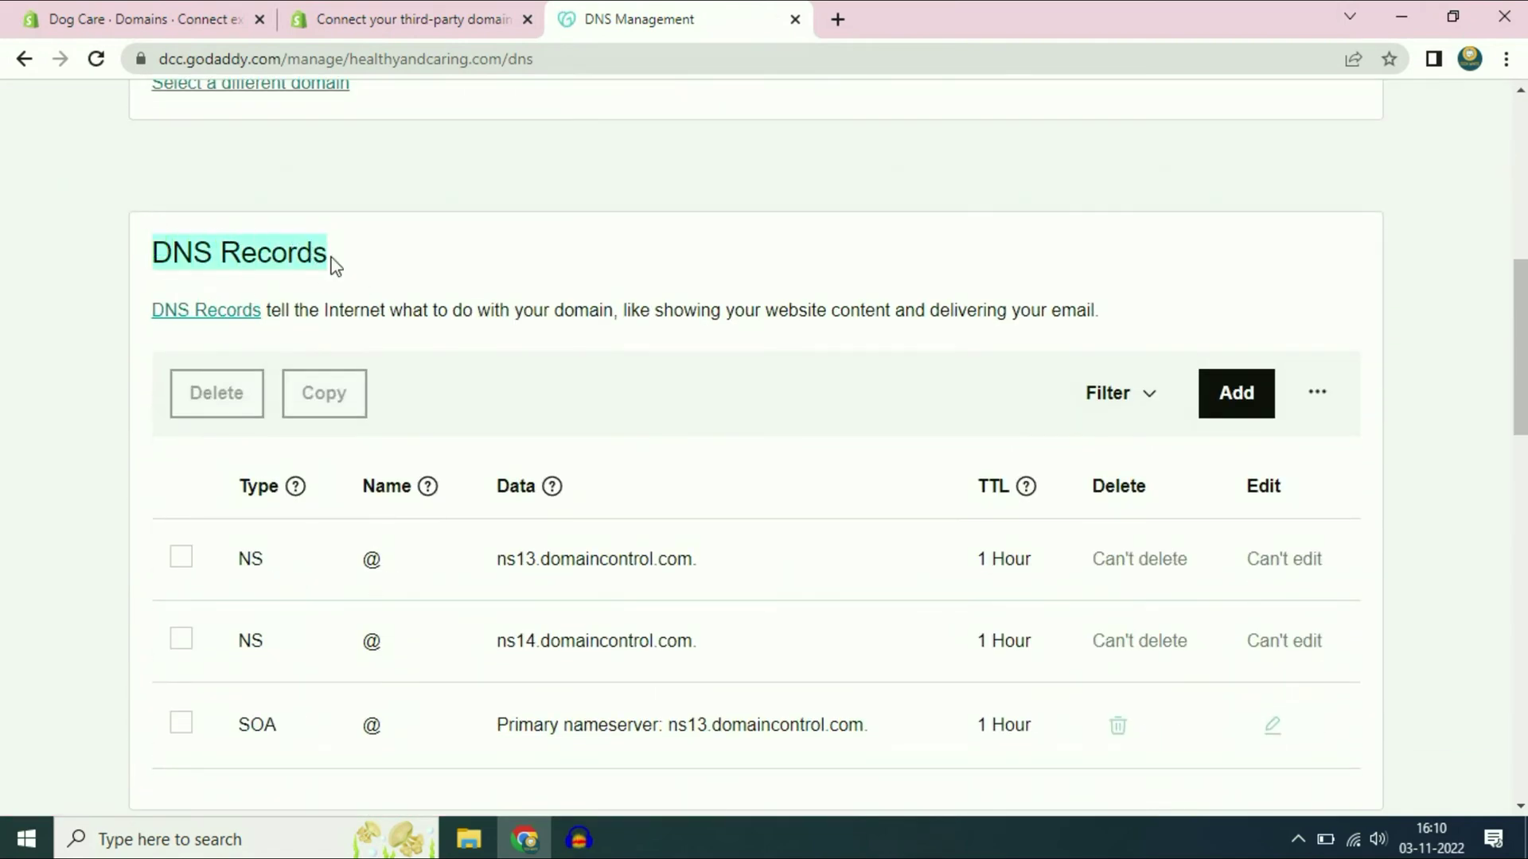
{"action": "left_click", "coordinate": [450, 253]}
{"action": "scroll", "coordinate": [650, 341], "scroll_direction": "down", "scroll_amount": 1}
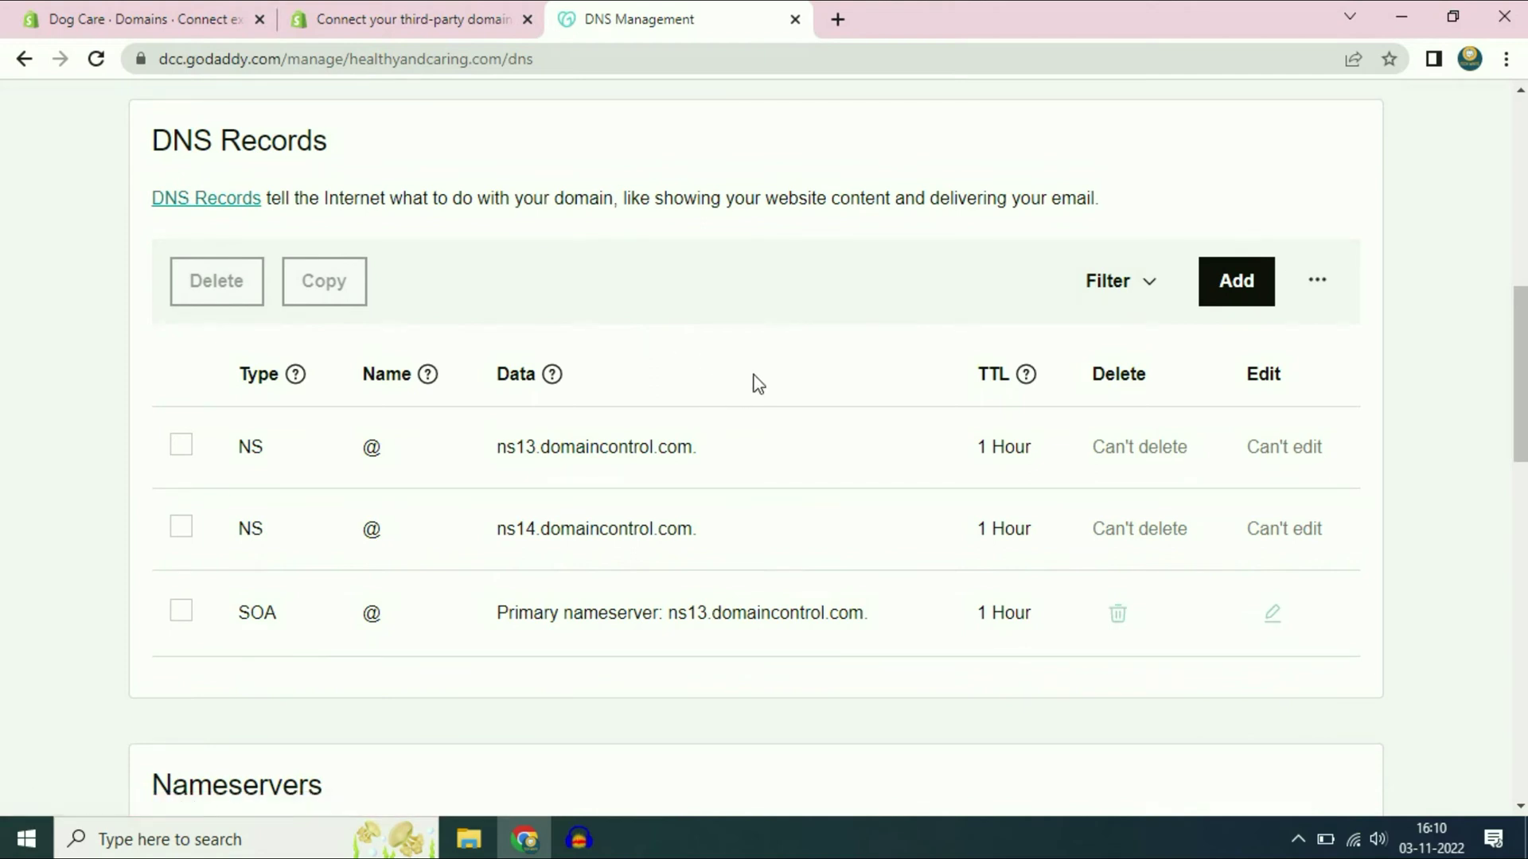
- Start a new DNS record of type A with the name @
{"action": "left_click", "coordinate": [1251, 288]}
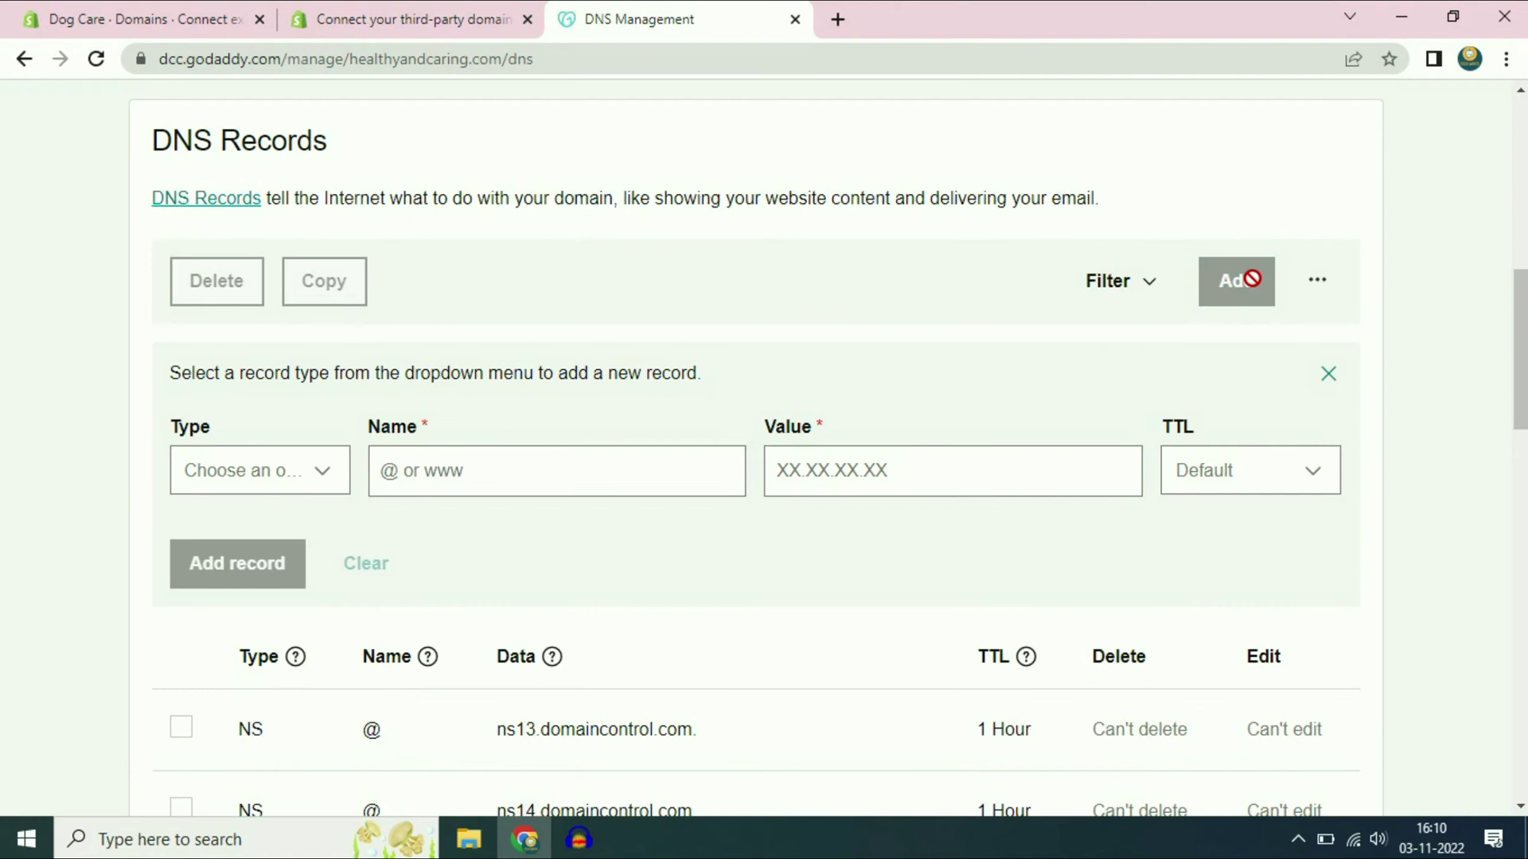
{"action": "left_click", "coordinate": [325, 470]}
{"action": "left_click", "coordinate": [227, 519]}
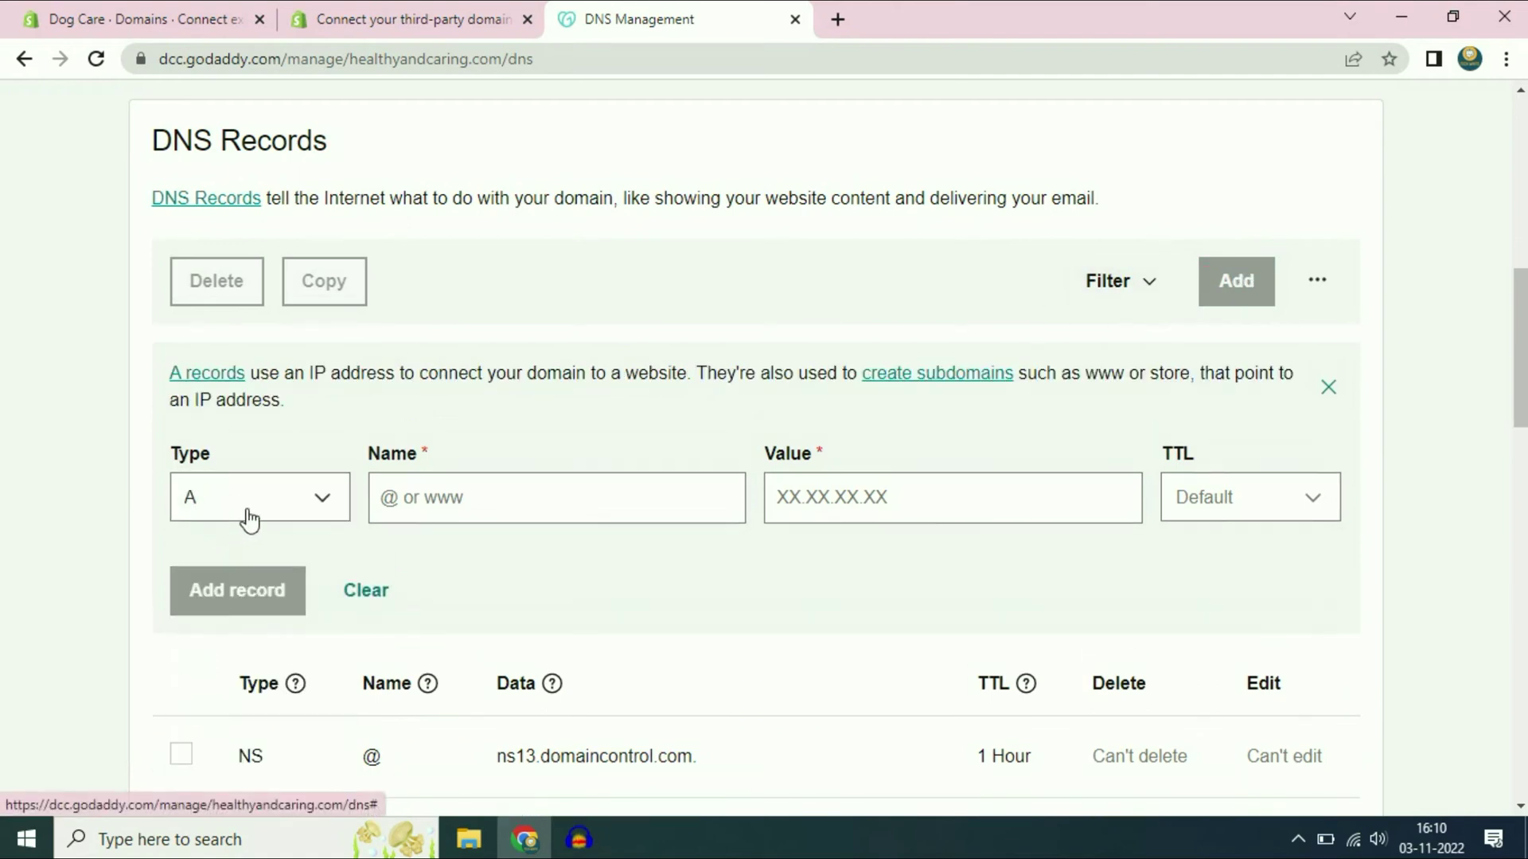
{"action": "left_click", "coordinate": [437, 501]}
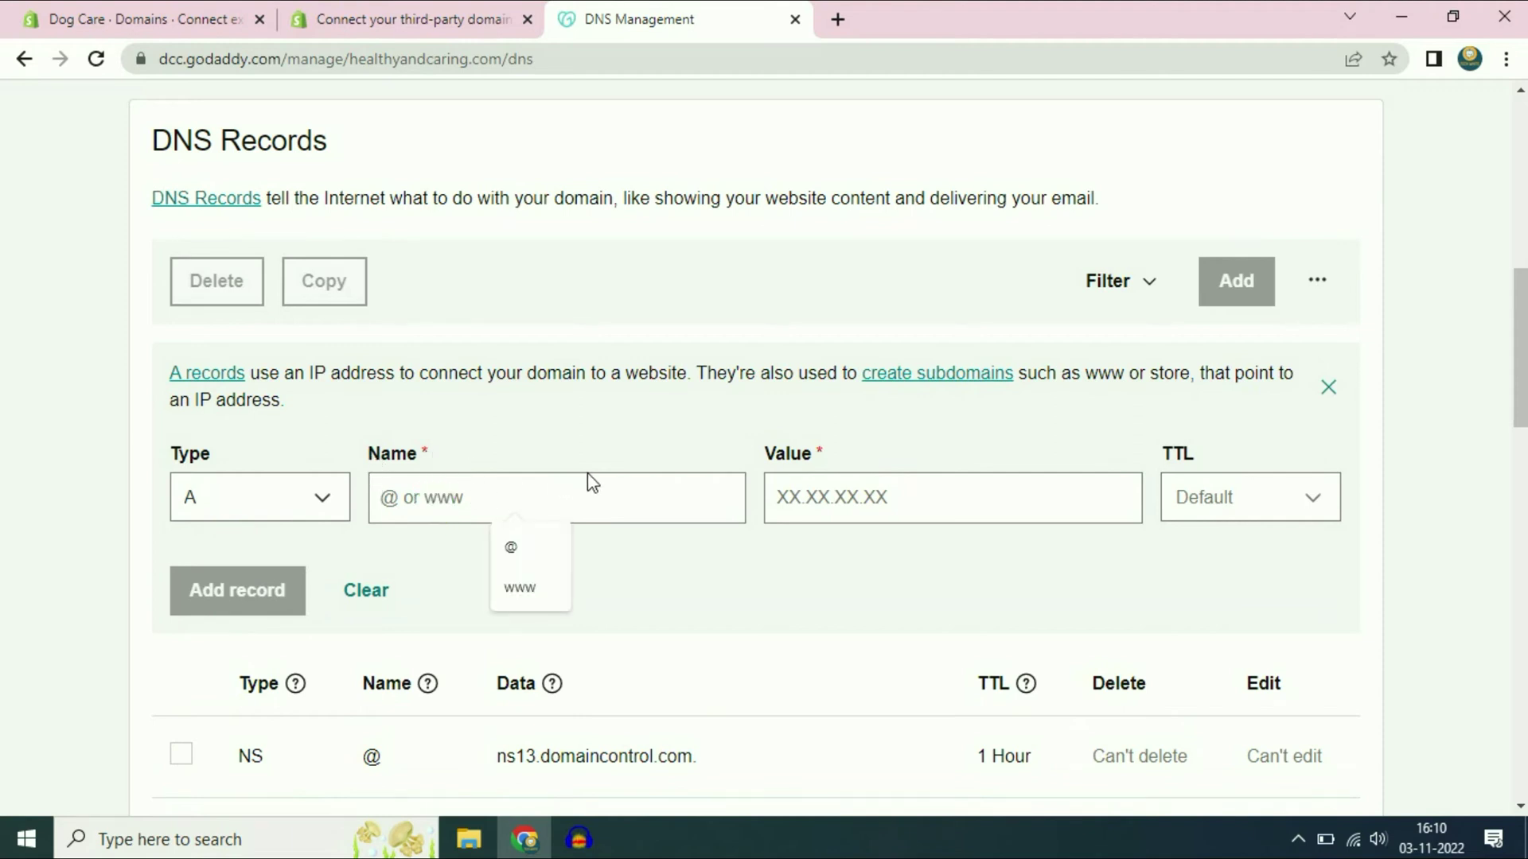
{"action": "type", "text": "@"}
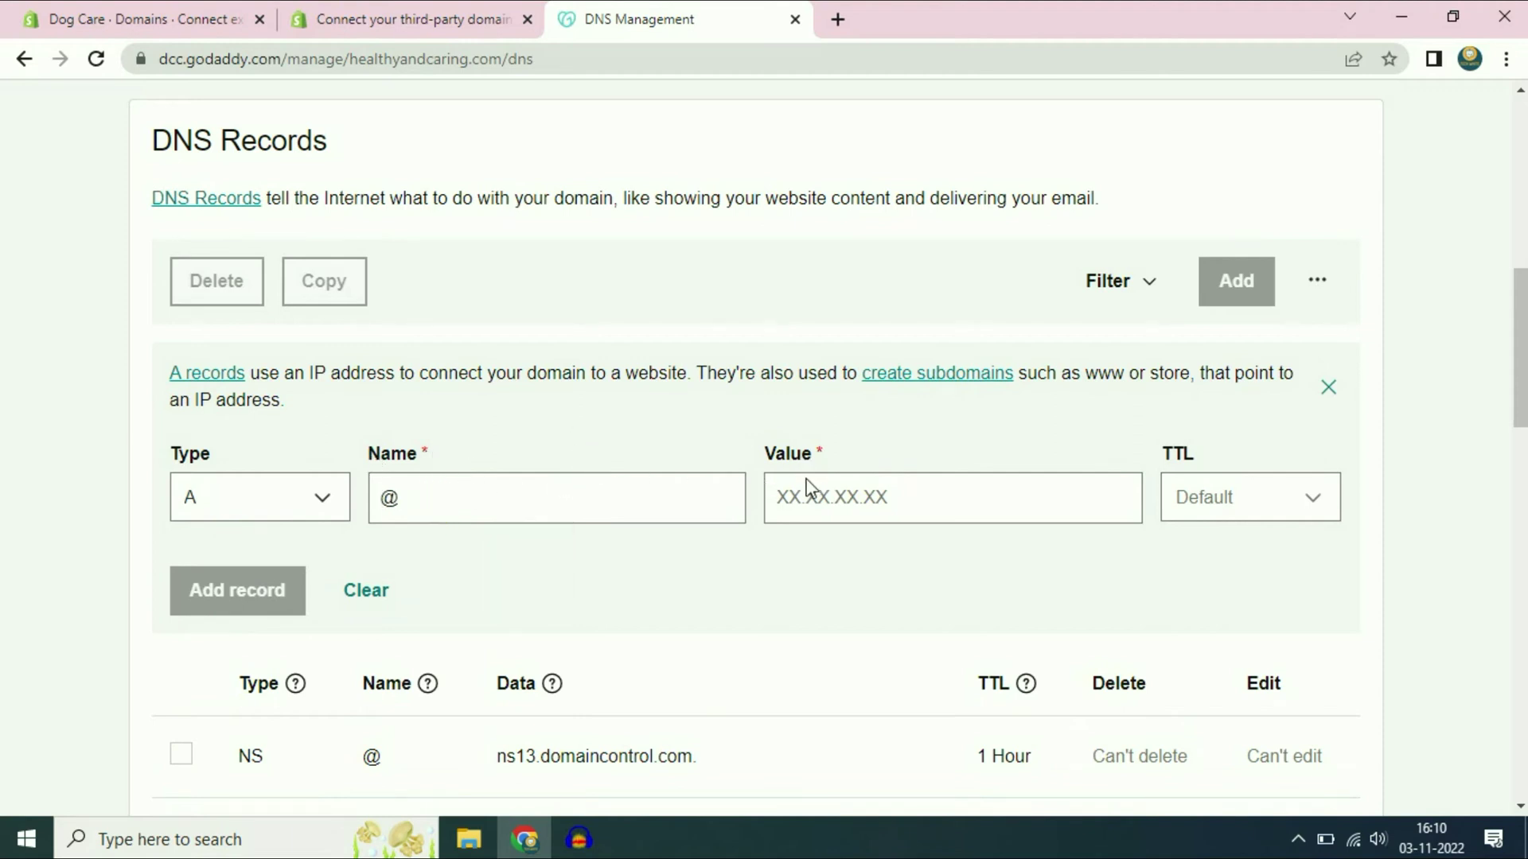
- Set the A record's value to the IP address 23.227.38.65 copied from the Shopify guide, add the record and reload the page
{"action": "left_click", "coordinate": [426, 17]}
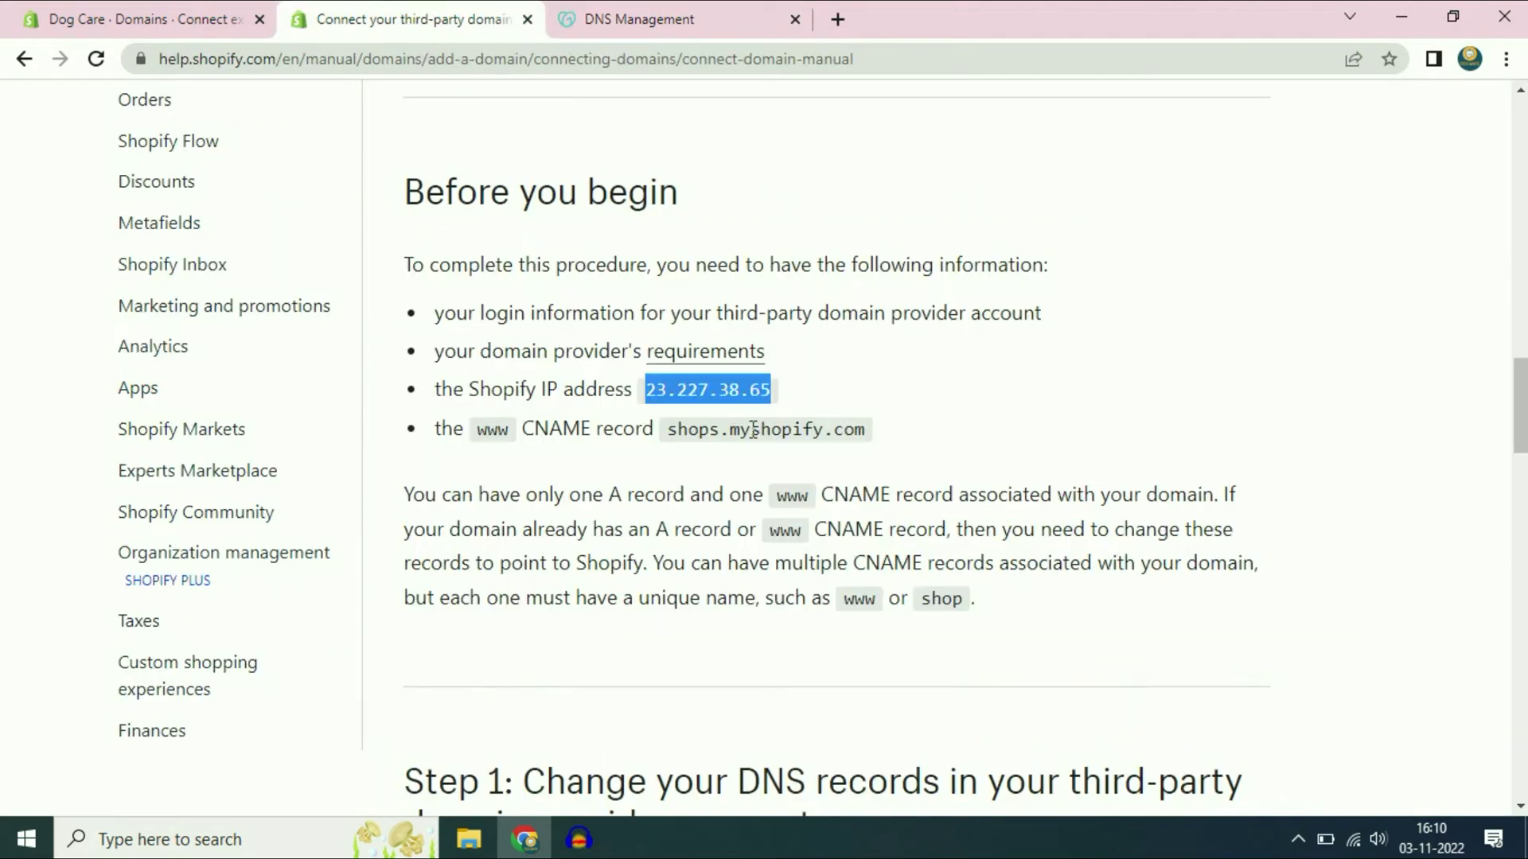
{"action": "right_click", "coordinate": [723, 389]}
{"action": "left_click", "coordinate": [758, 404]}
{"action": "left_click", "coordinate": [643, 16]}
{"action": "right_click", "coordinate": [823, 498]}
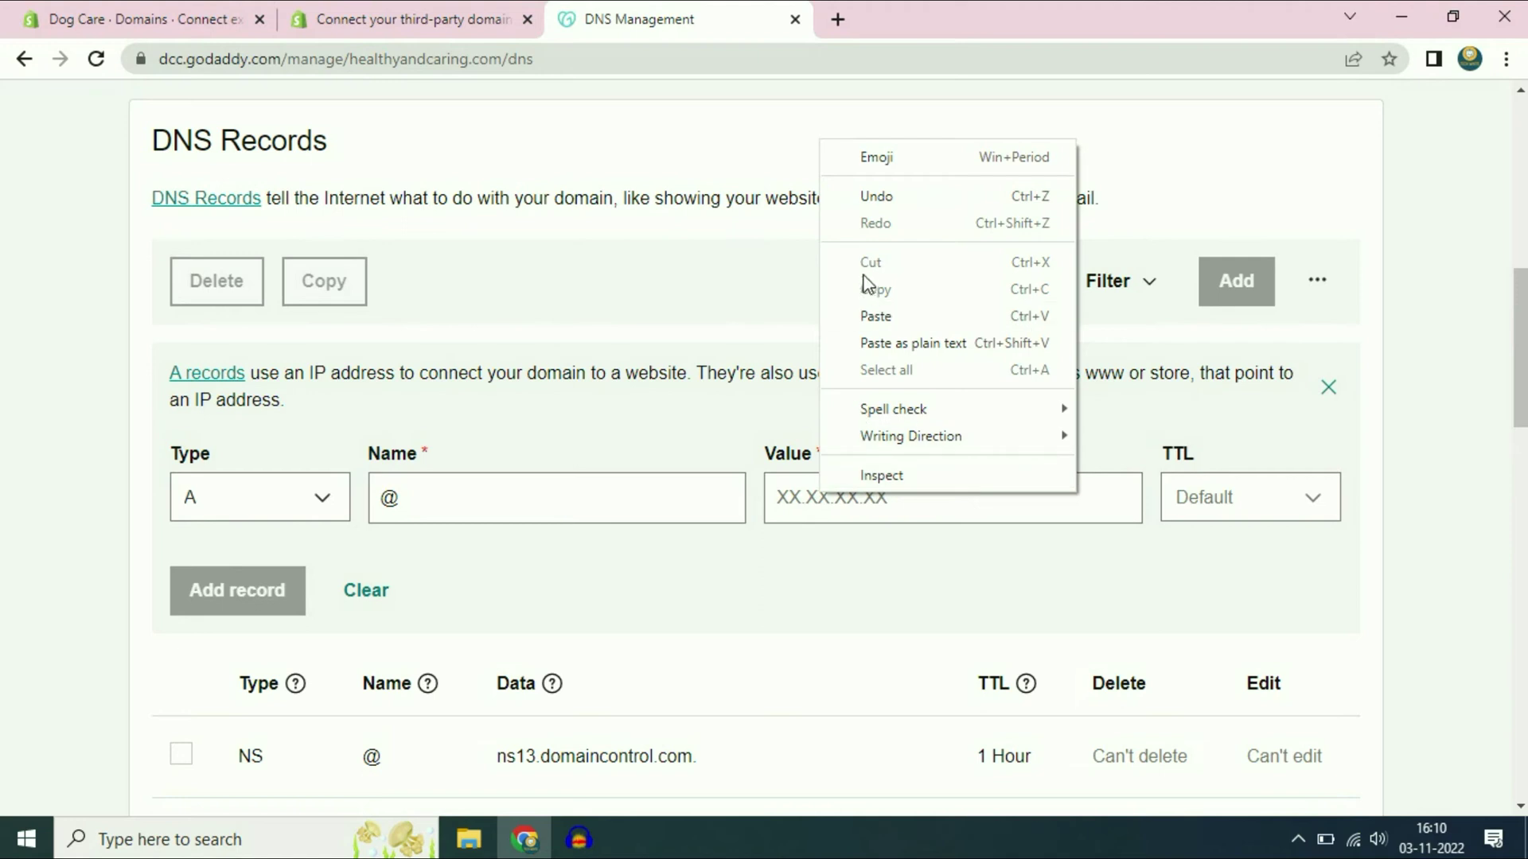
{"action": "left_click", "coordinate": [879, 316]}
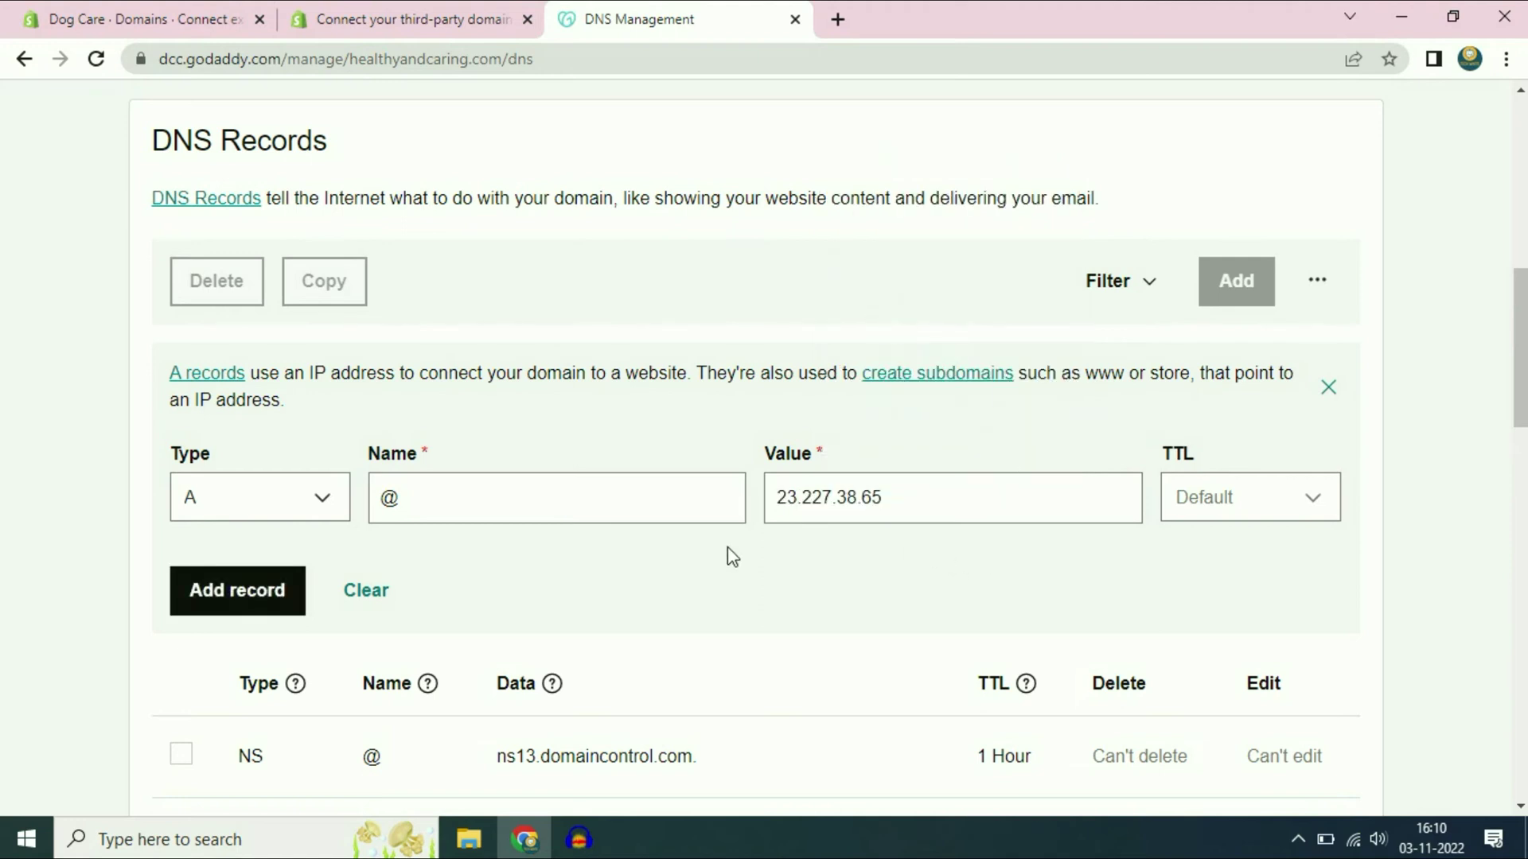
{"action": "left_click", "coordinate": [259, 607]}
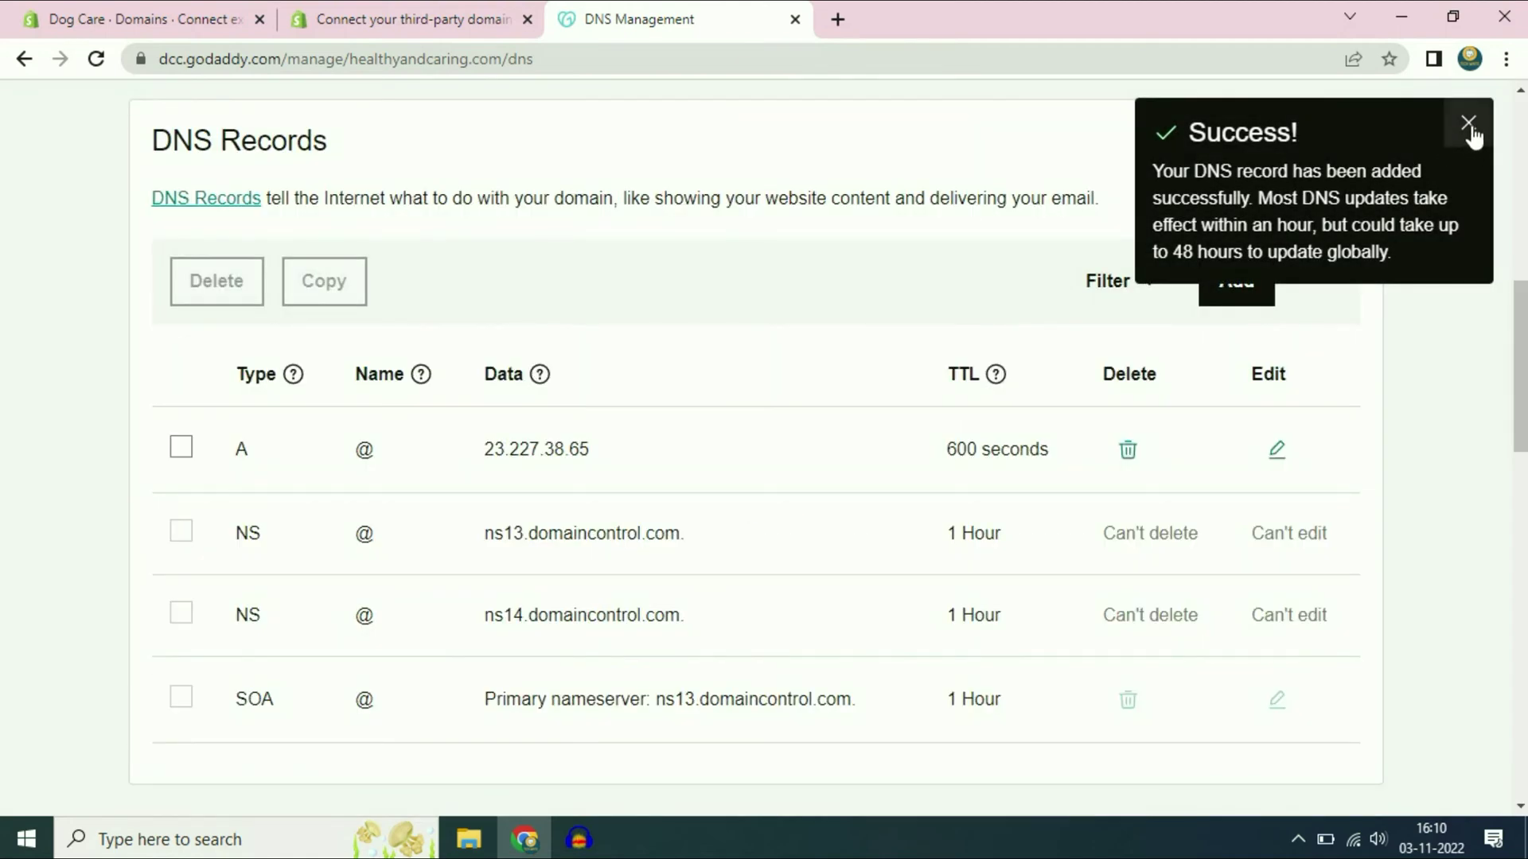
{"action": "left_click", "coordinate": [1468, 123]}
{"action": "left_click", "coordinate": [99, 62]}
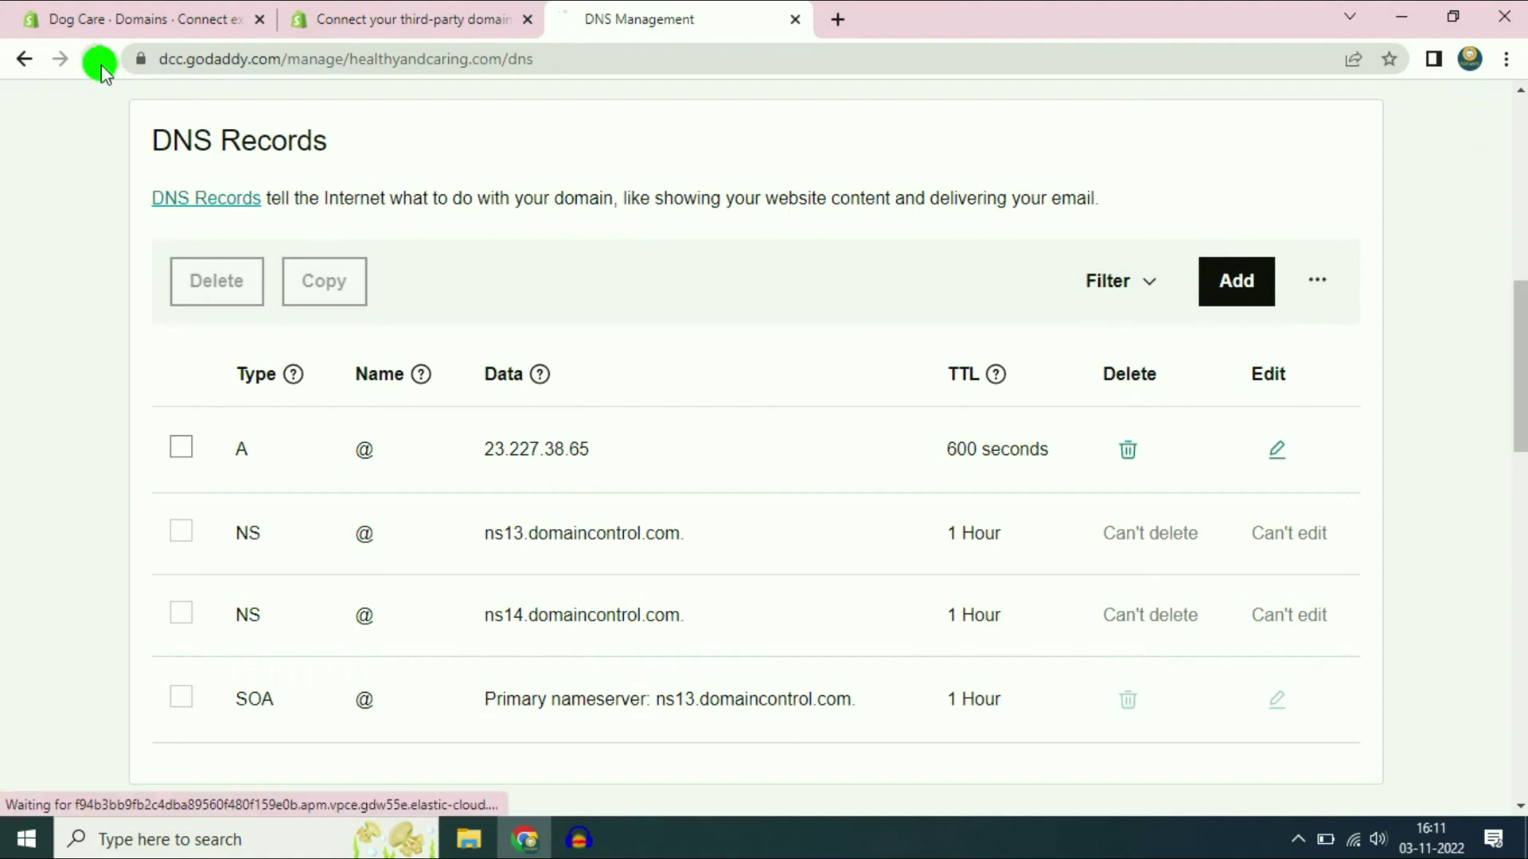
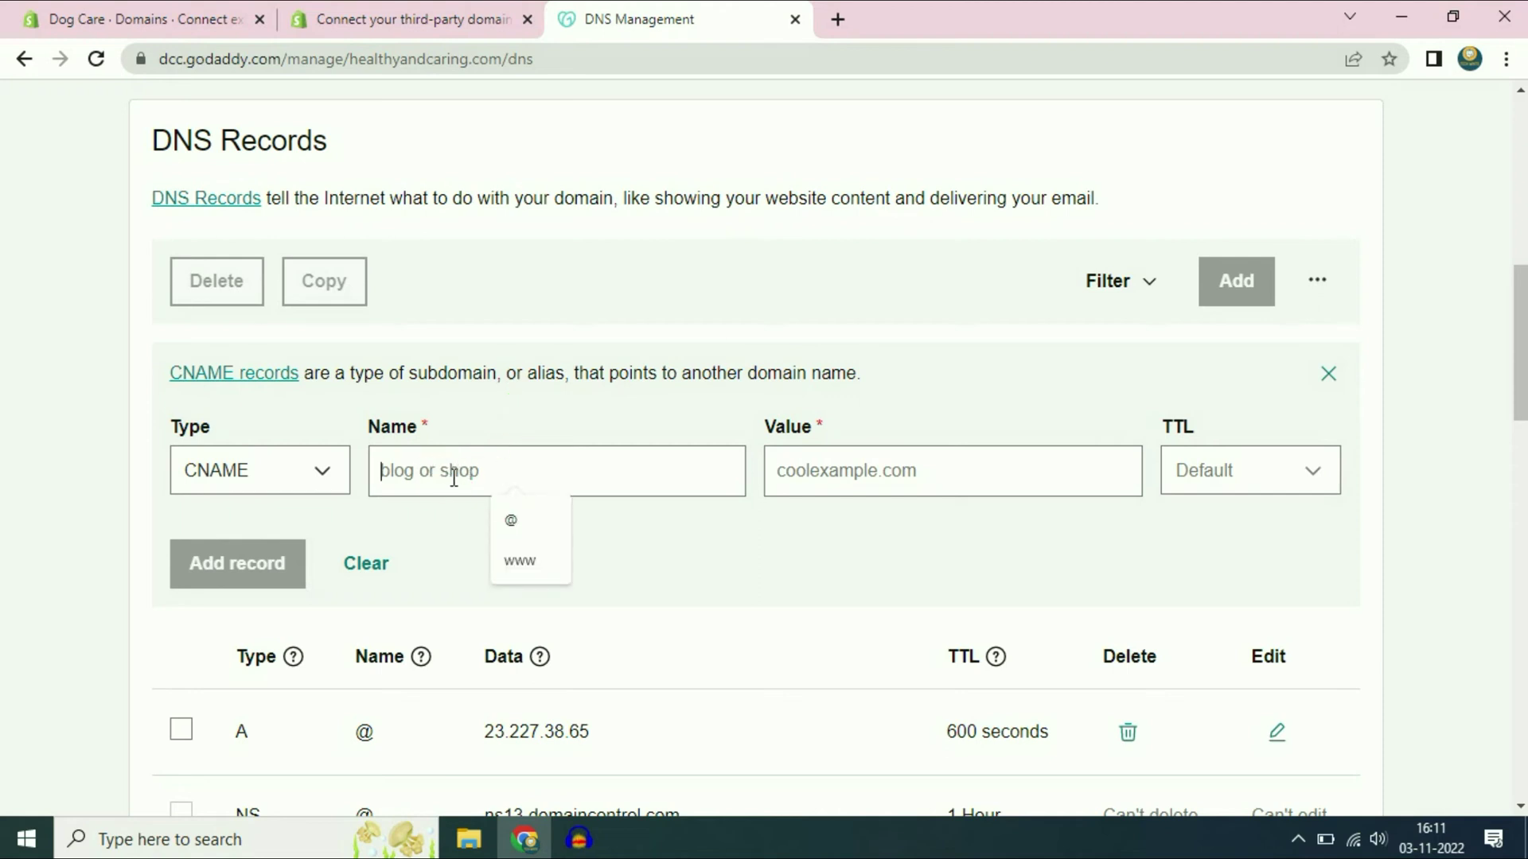
- Fill in the new CNAME record with the name dogcare and the value shops.myshopify.com
{"action": "left_click", "coordinate": [535, 419]}
{"action": "type", "text": "dogcare"}
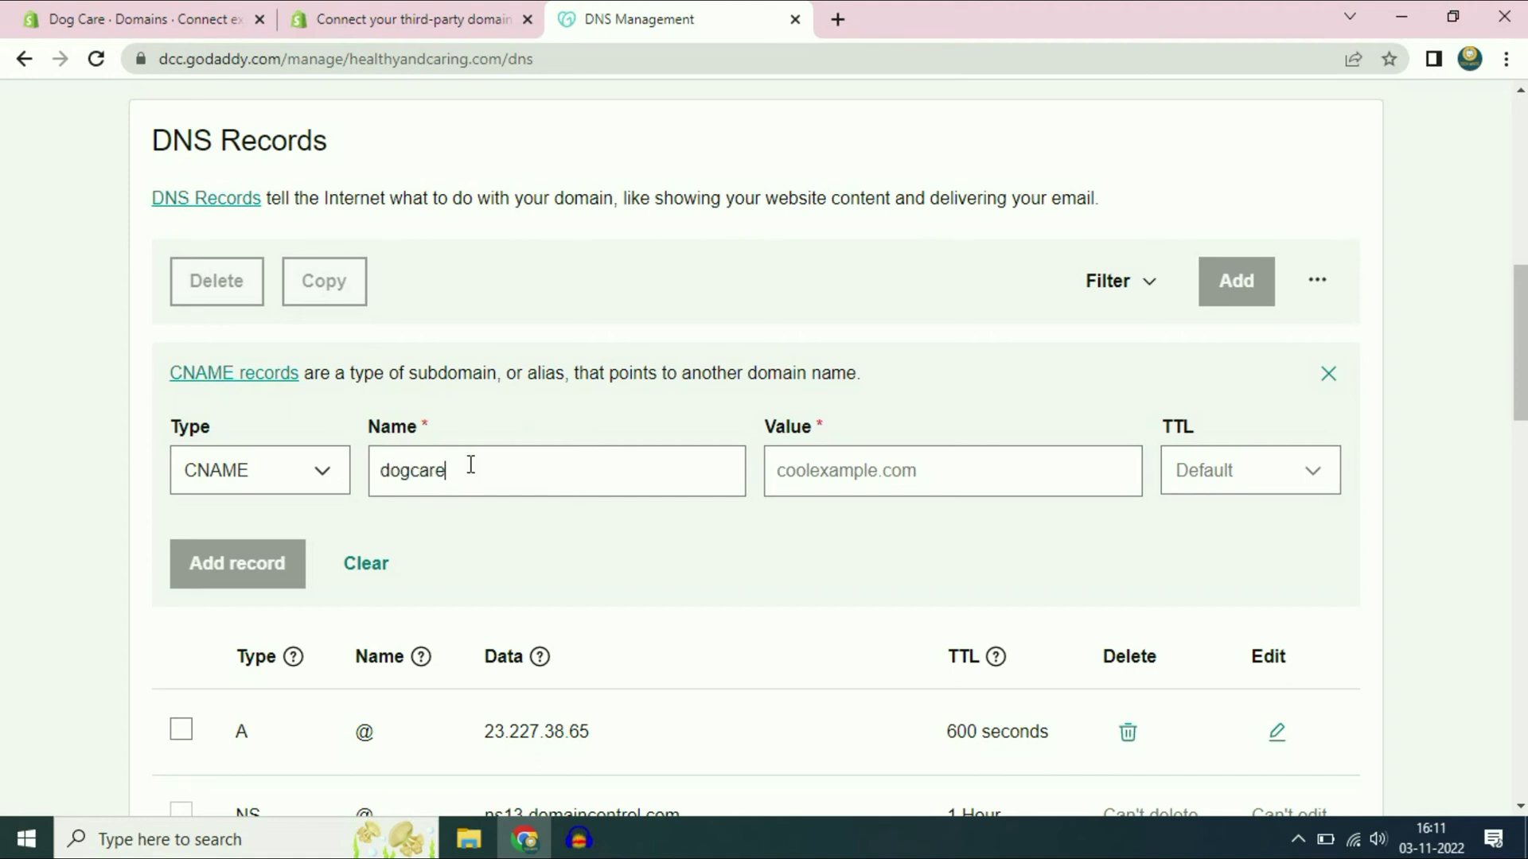
{"action": "left_click", "coordinate": [817, 470]}
{"action": "right_click", "coordinate": [818, 469]}
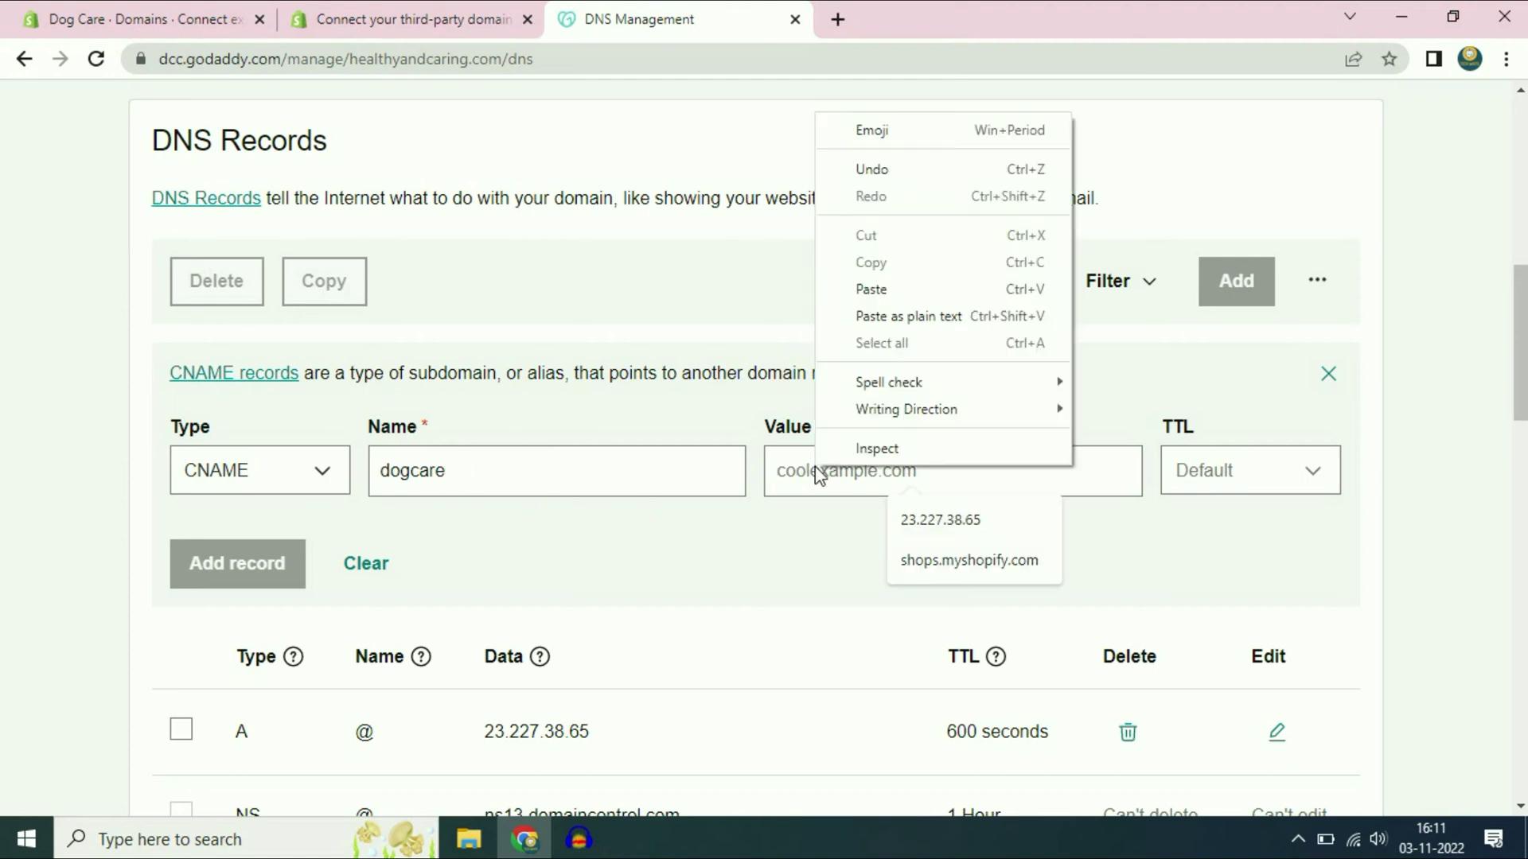
{"action": "left_click", "coordinate": [871, 290]}
{"action": "left_click", "coordinate": [824, 550]}
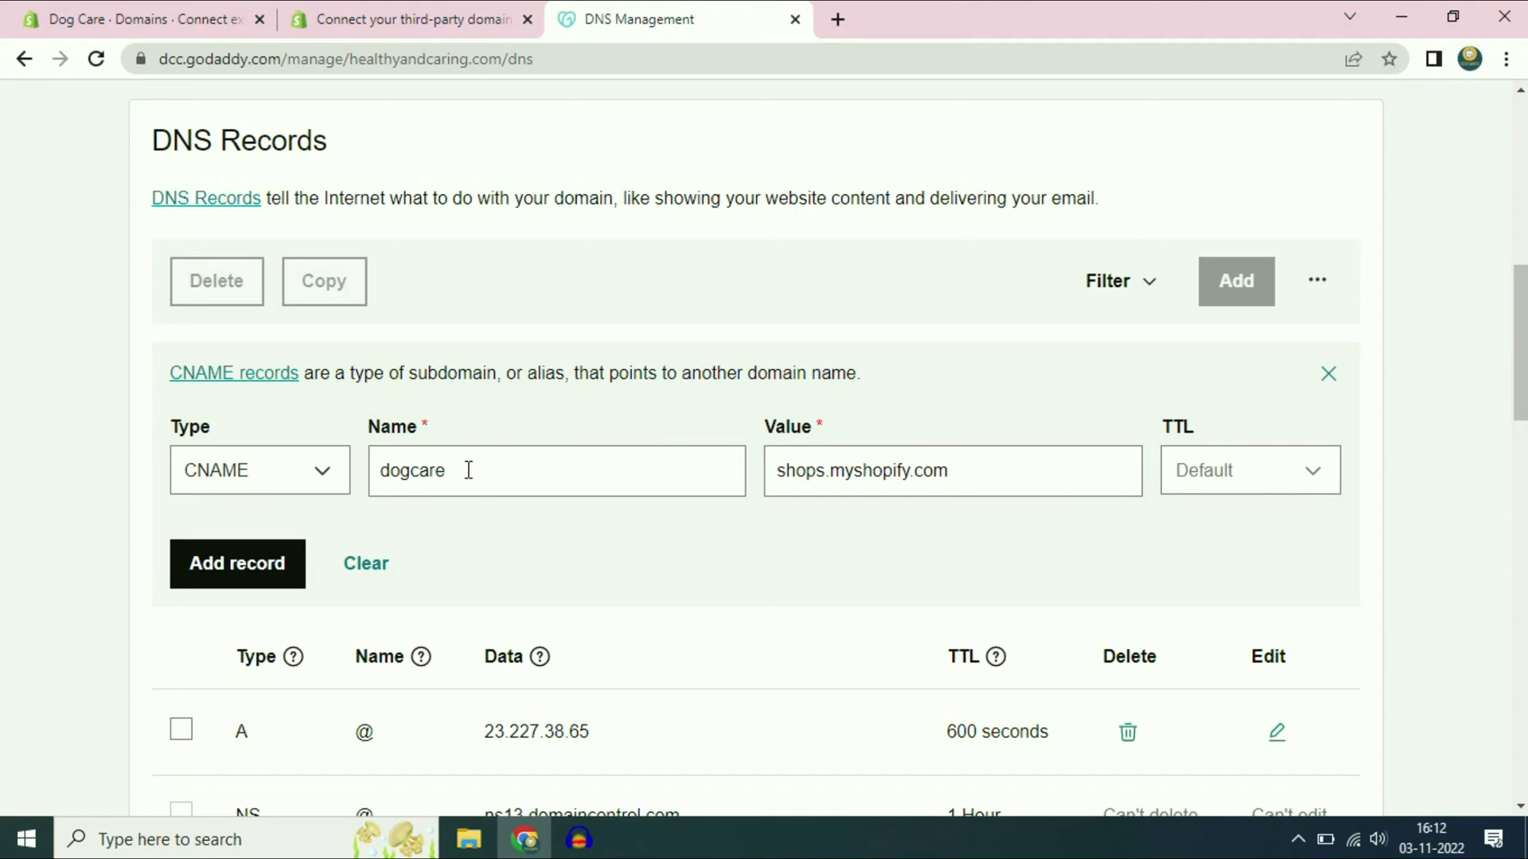
- Compare the CNAME record's name and value with the www CNAME details in the Shopify guide
{"action": "mouse_move", "coordinate": [360, 421]}
{"action": "left_mouse_down"}
{"action": "mouse_move", "coordinate": [479, 453]}
{"action": "mouse_move", "coordinate": [481, 430]}
{"action": "mouse_move", "coordinate": [521, 434]}
{"action": "left_mouse_up"}
{"action": "left_click", "coordinate": [397, 19]}
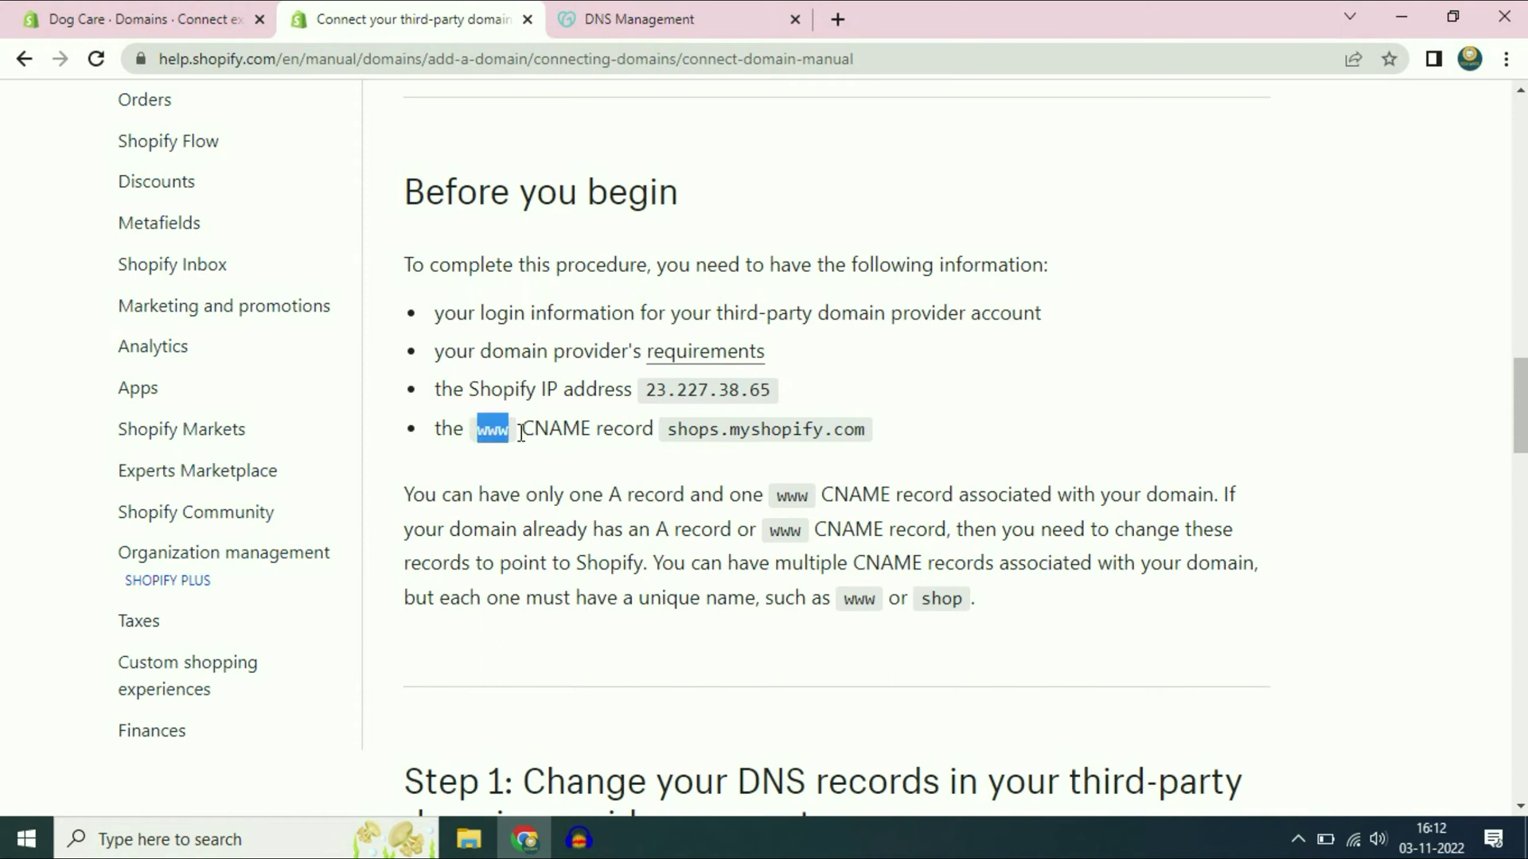
{"action": "left_click_drag", "start_coordinate": [667, 431], "coordinate": [868, 431]}
{"action": "left_click", "coordinate": [685, 19]}
{"action": "left_click", "coordinate": [961, 469]}
{"action": "left_click", "coordinate": [770, 566]}
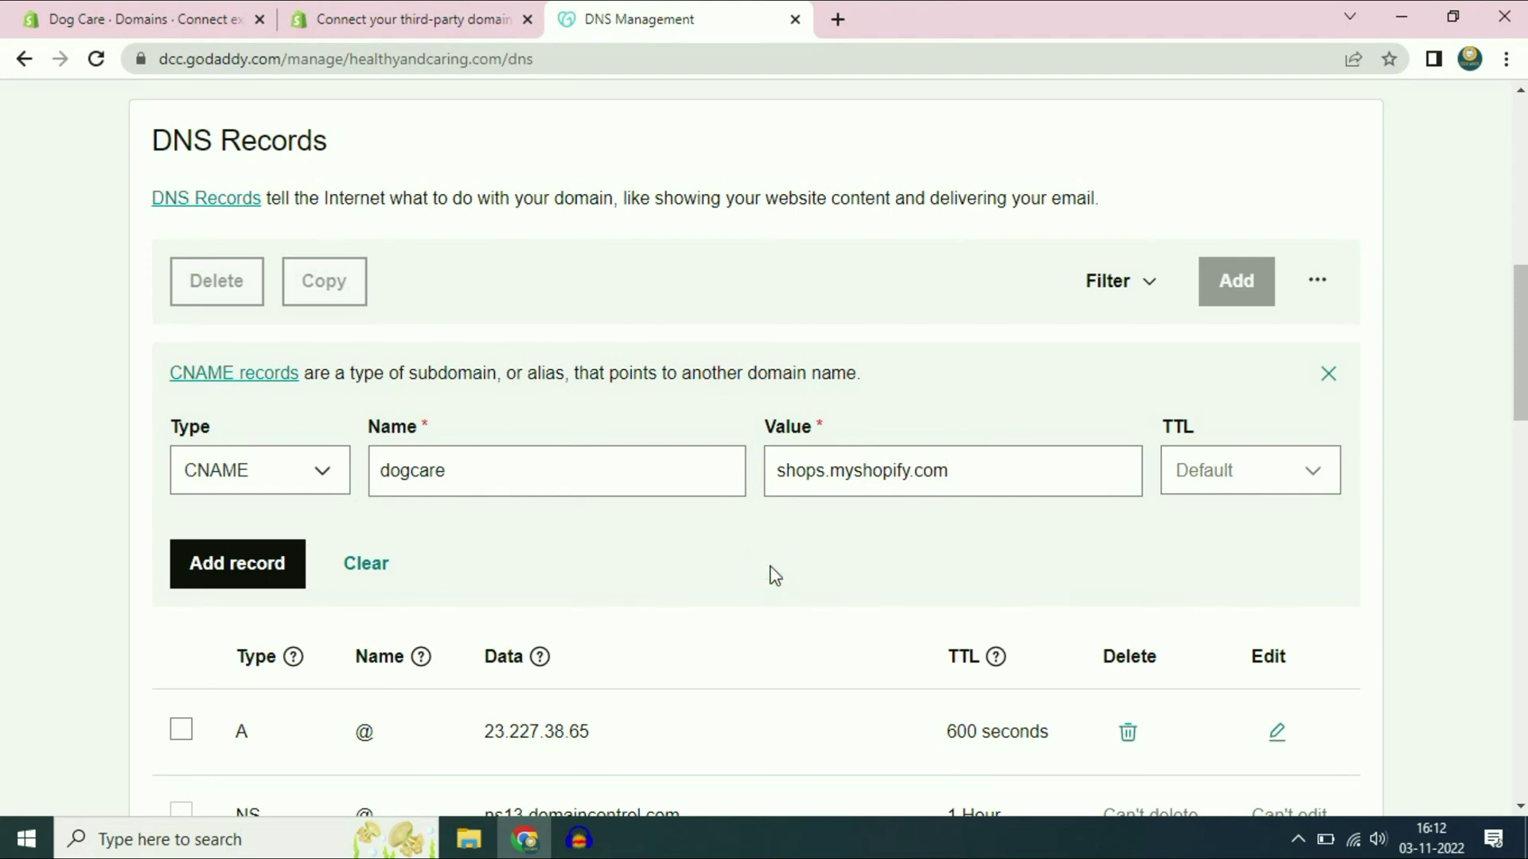
{"action": "left_click_drag", "start_coordinate": [458, 462], "coordinate": [382, 482]}
{"action": "left_click", "coordinate": [595, 547]}
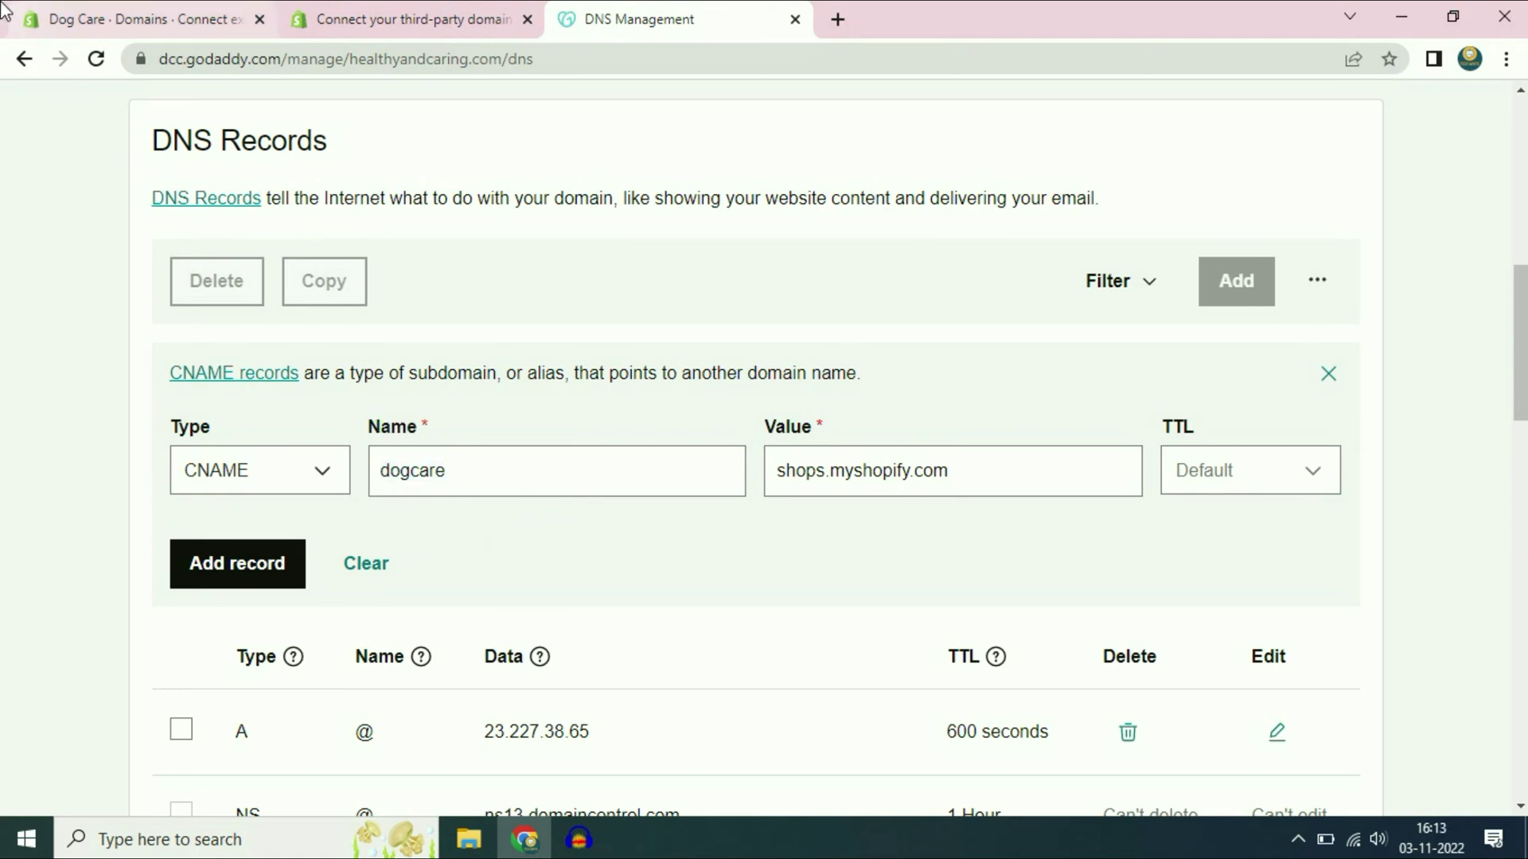
- Check the subdomain and root domain parts of the domain entered in Shopify's Connect existing domain page
{"action": "left_click", "coordinate": [94, 9]}
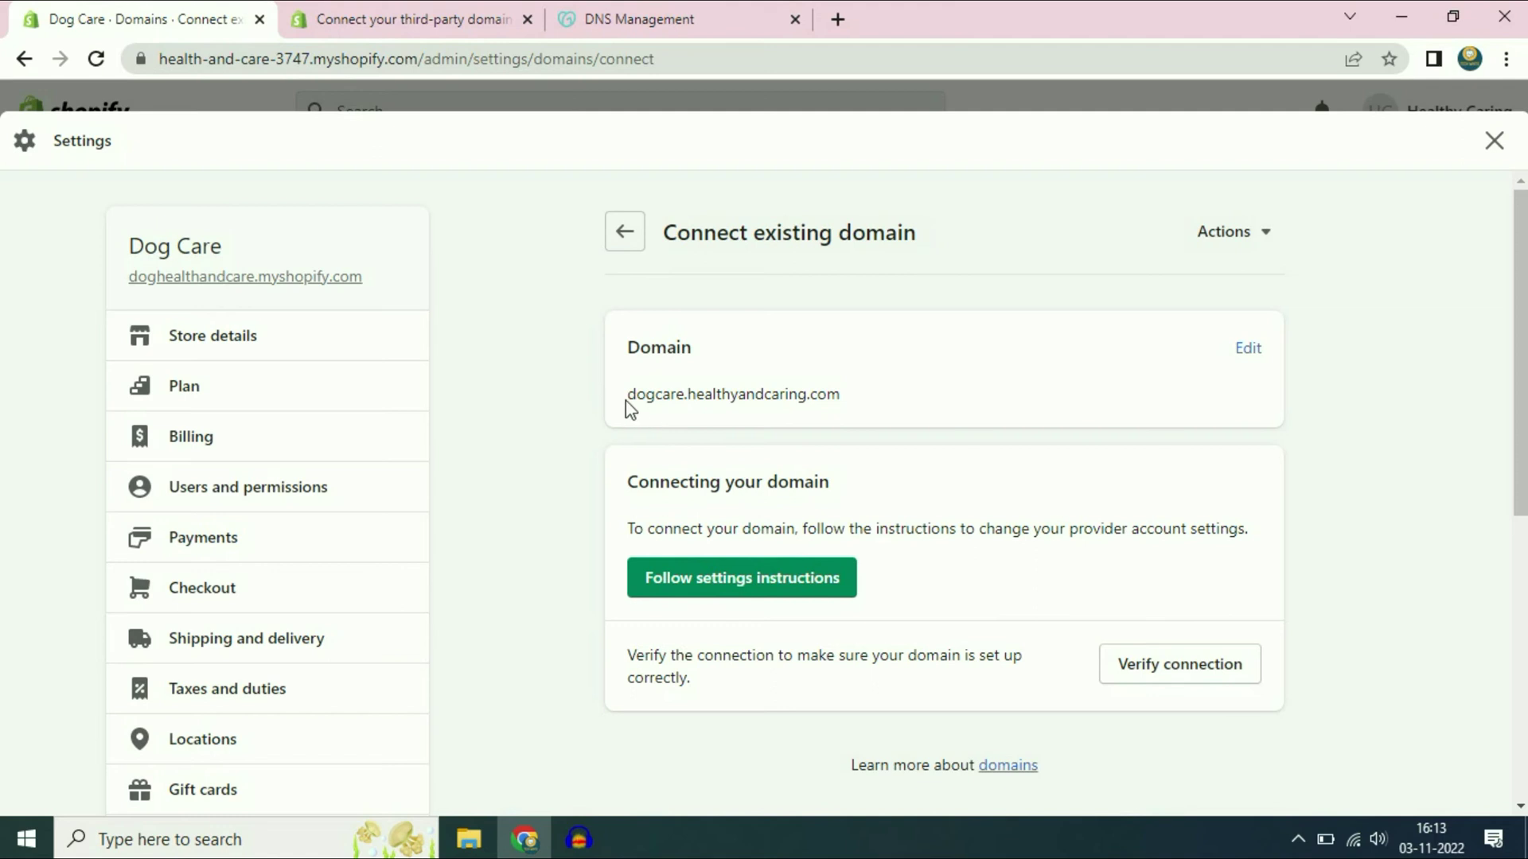
{"action": "left_click_drag", "start_coordinate": [626, 398], "coordinate": [683, 420]}
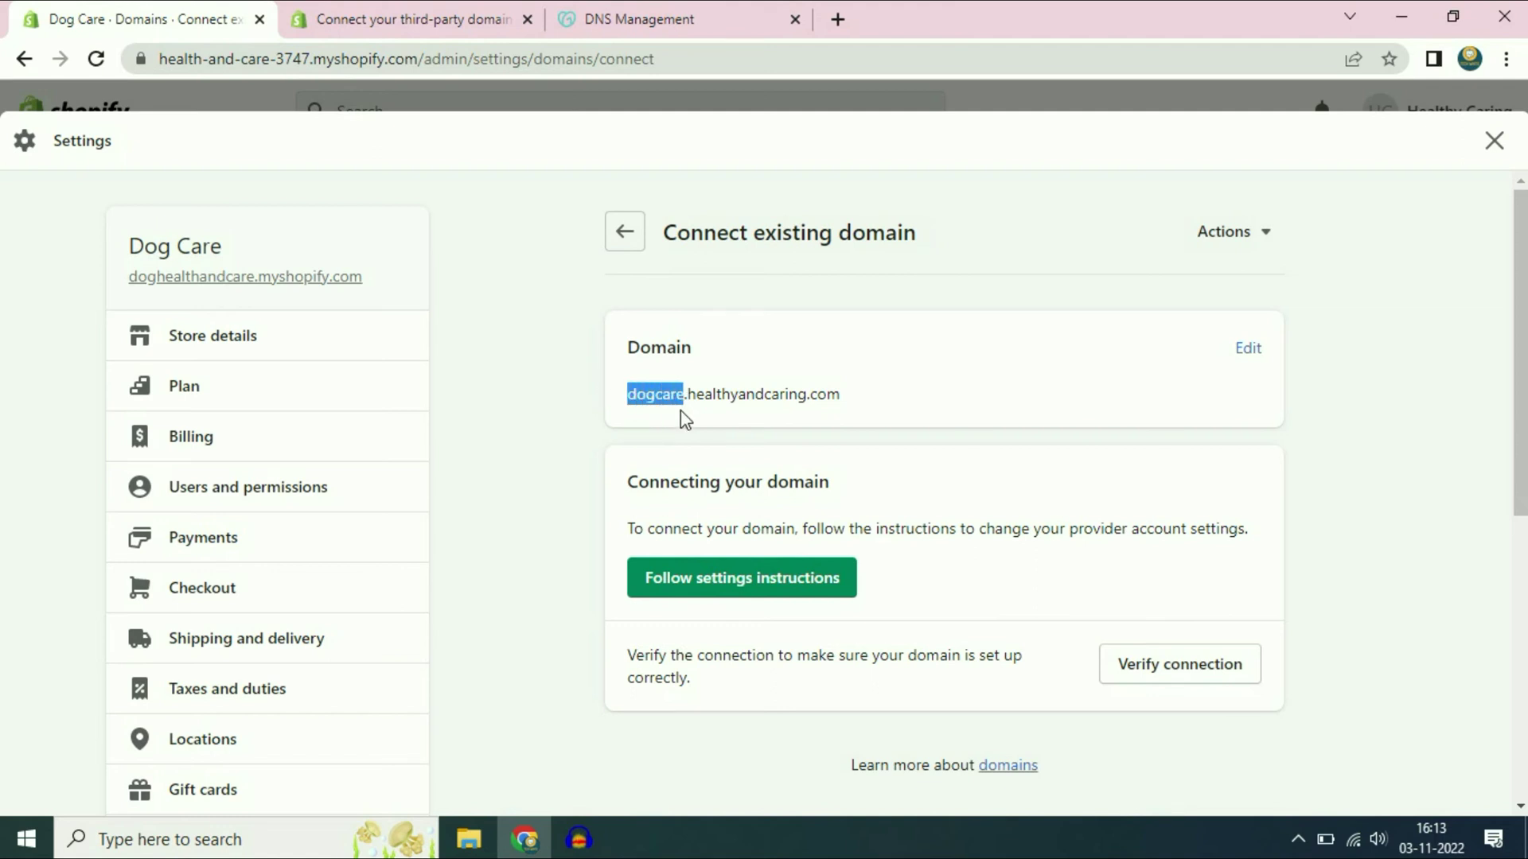
{"action": "left_click", "coordinate": [697, 411]}
{"action": "left_click_drag", "start_coordinate": [689, 395], "coordinate": [851, 404]}
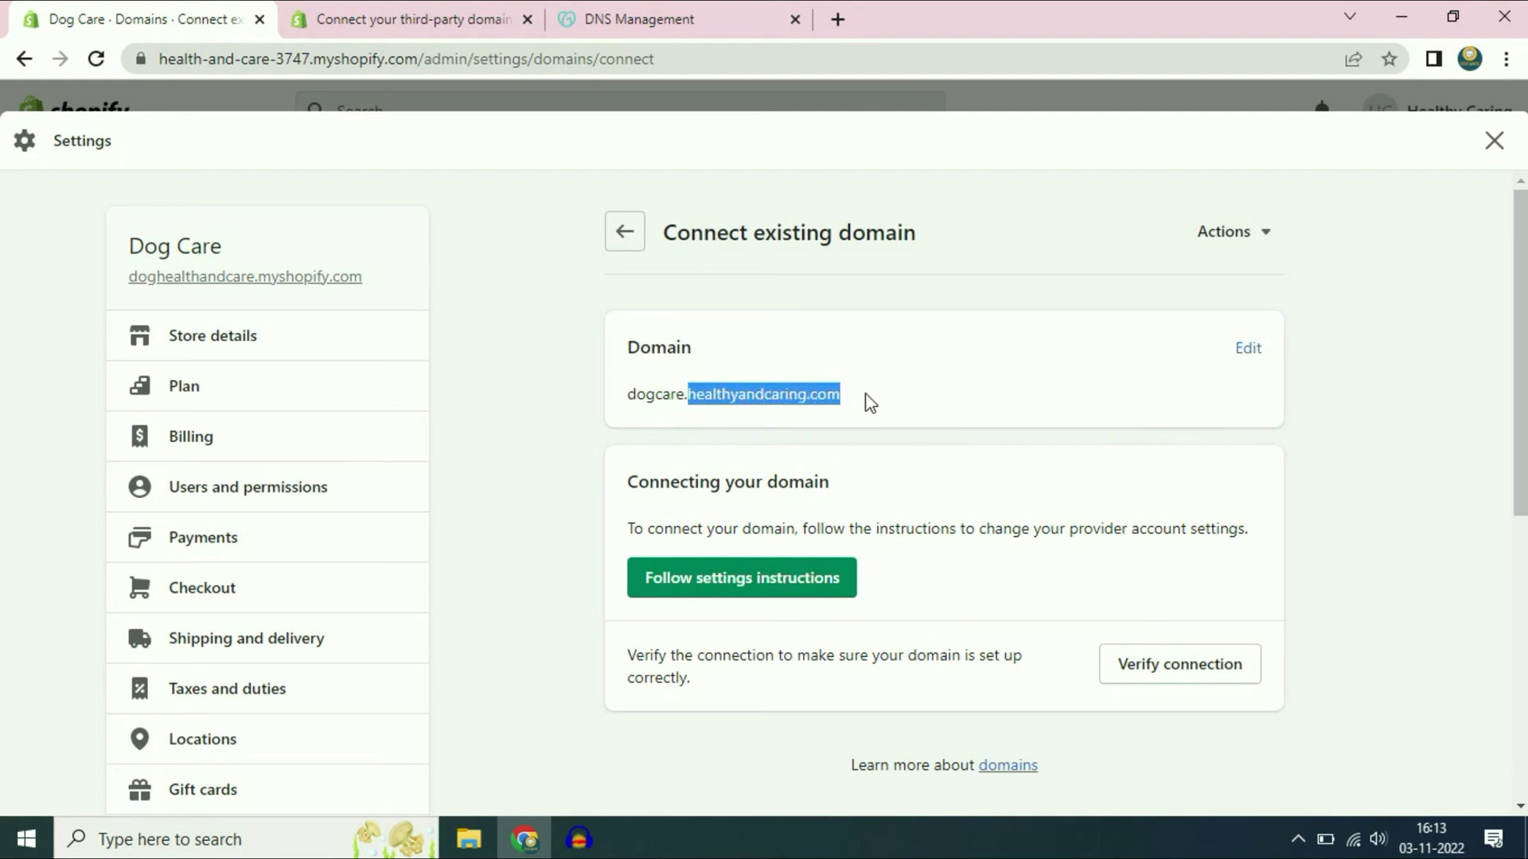
{"action": "left_click", "coordinate": [869, 404]}
{"action": "left_click_drag", "start_coordinate": [626, 395], "coordinate": [685, 422]}
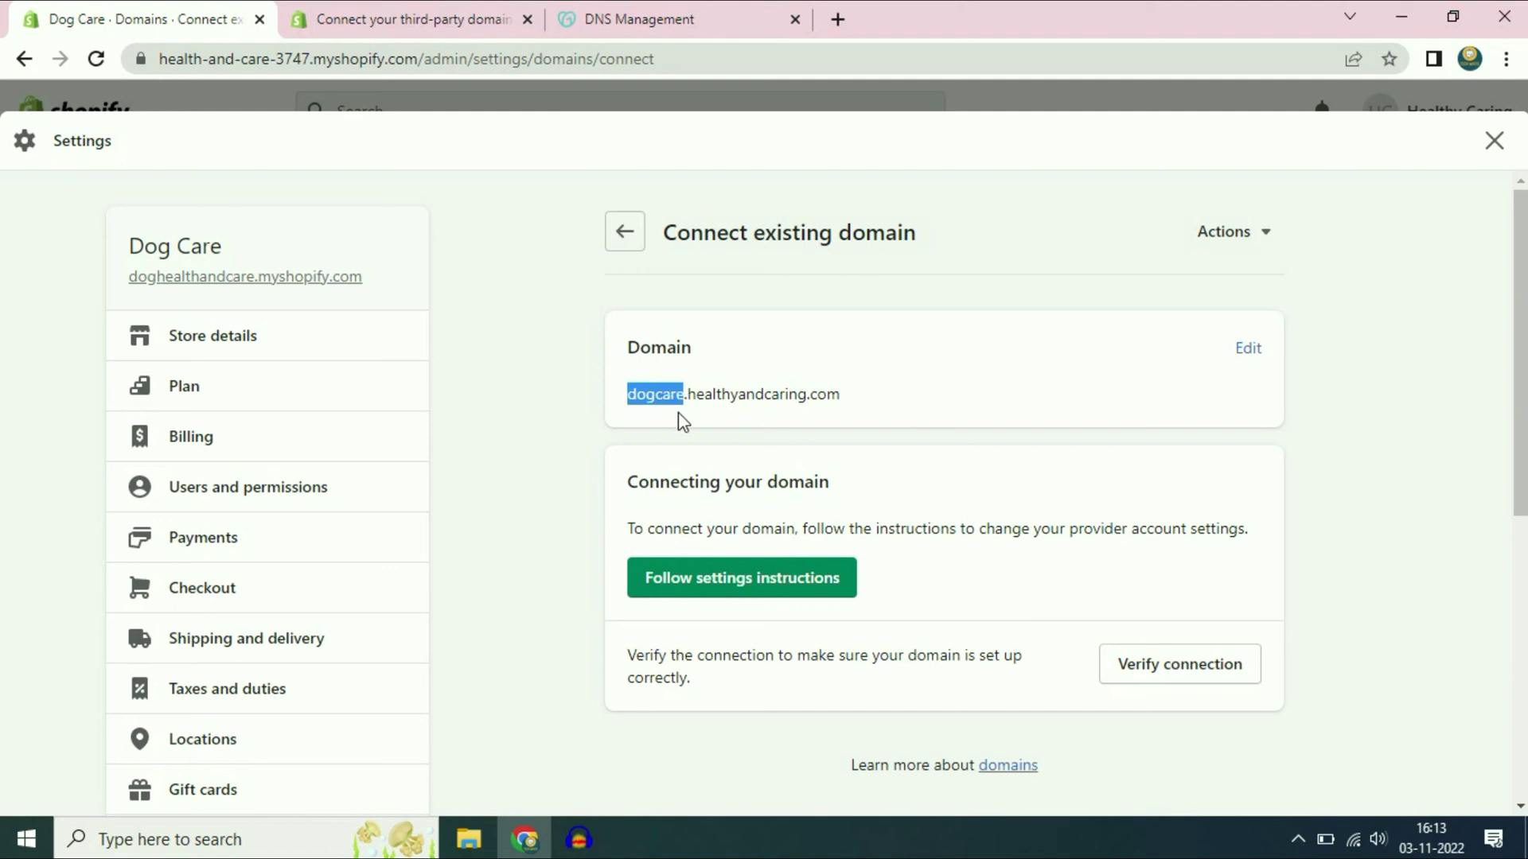
- Return to GoDaddy's DNS management, add the prepared CNAME record and reload the records list
{"action": "left_click", "coordinate": [659, 37]}
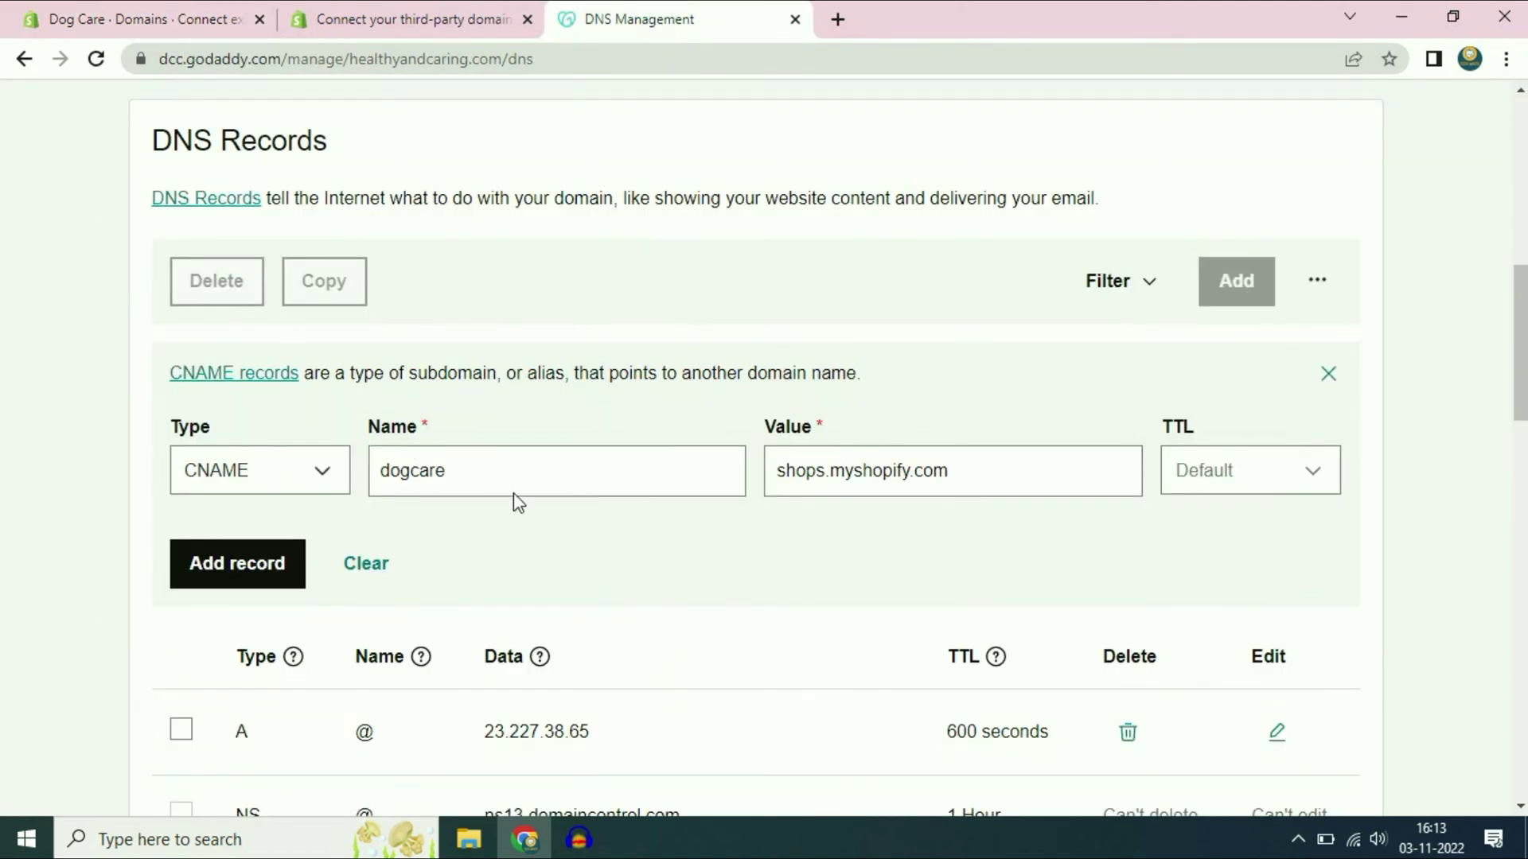
{"action": "left_click", "coordinate": [234, 567]}
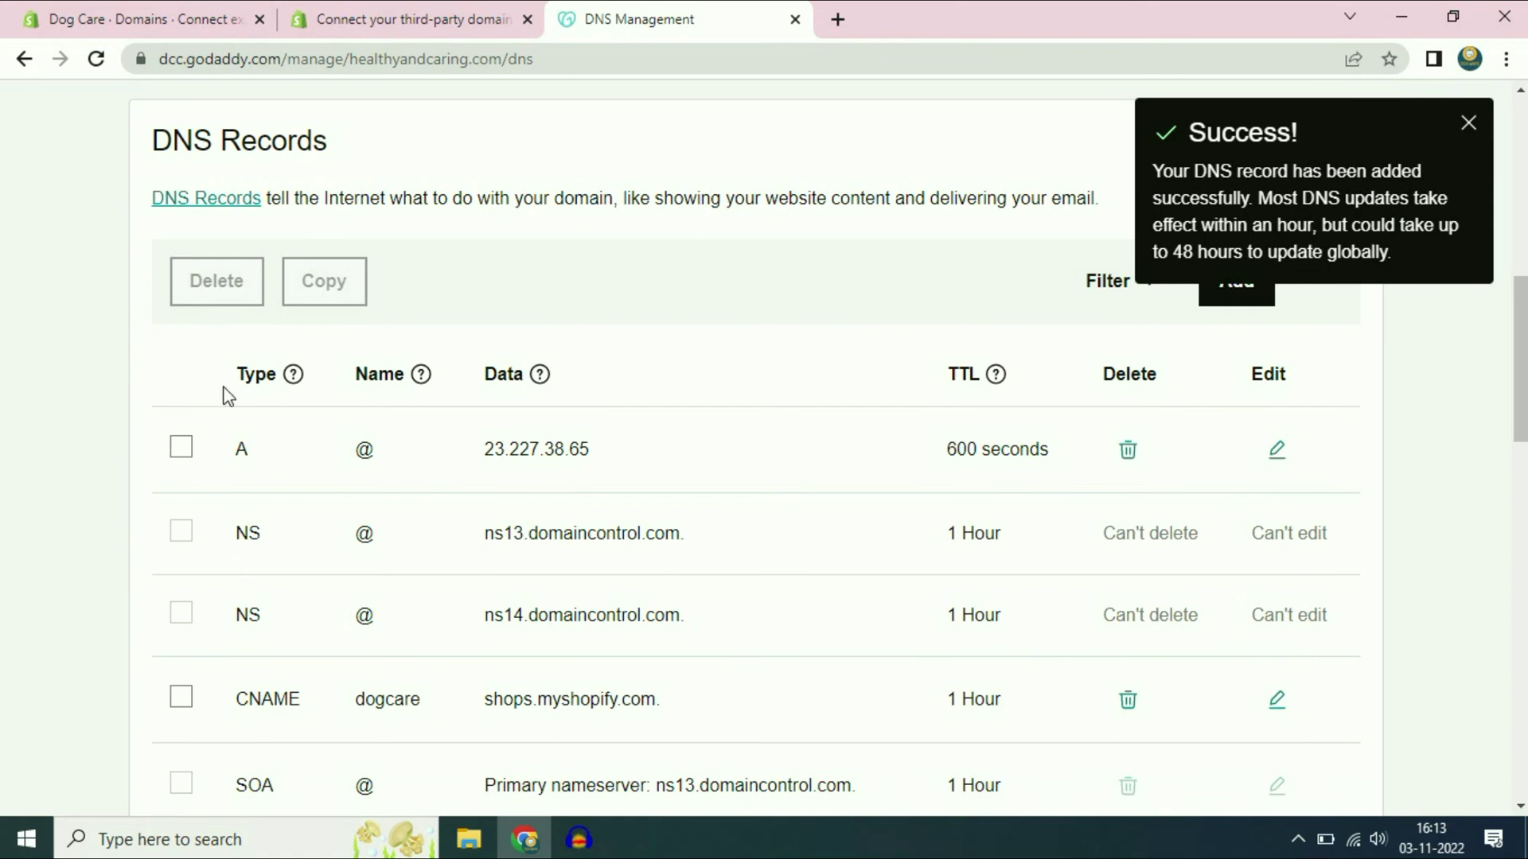
{"action": "left_click", "coordinate": [1469, 123]}
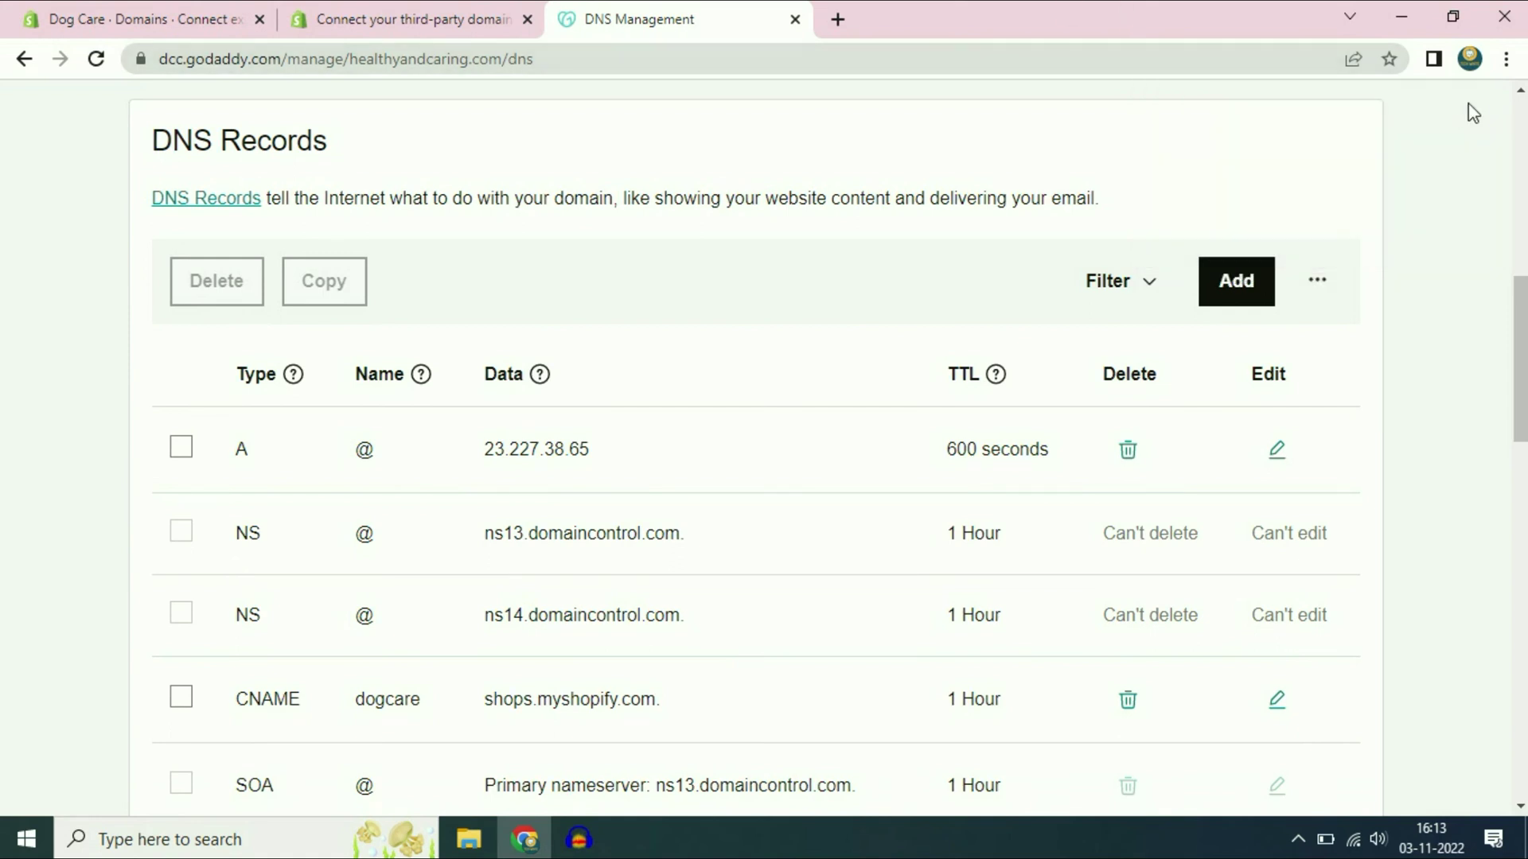
{"action": "left_click", "coordinate": [96, 64]}
{"action": "scroll", "coordinate": [1095, 375], "scroll_direction": "down", "scroll_amount": 3}
{"action": "scroll", "coordinate": [1182, 421], "scroll_direction": "up", "scroll_amount": 3}
- Close the Shopify help guide and verify the connection of dogcare.healthyandcaring.com in the Shopify admin
{"action": "left_click", "coordinate": [397, 14]}
{"action": "left_click", "coordinate": [530, 25]}
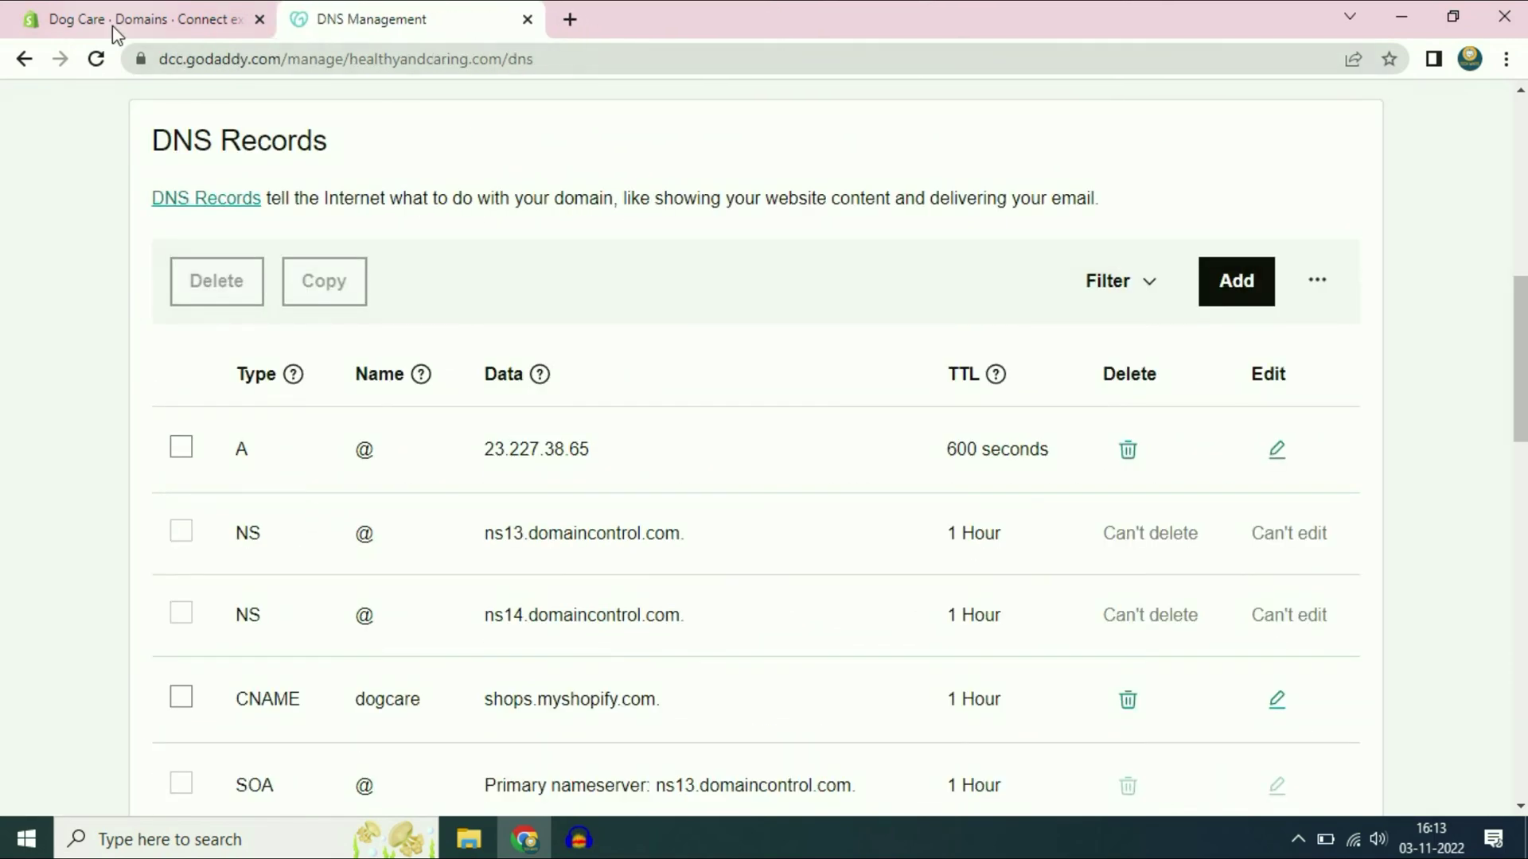
{"action": "left_click", "coordinate": [136, 14]}
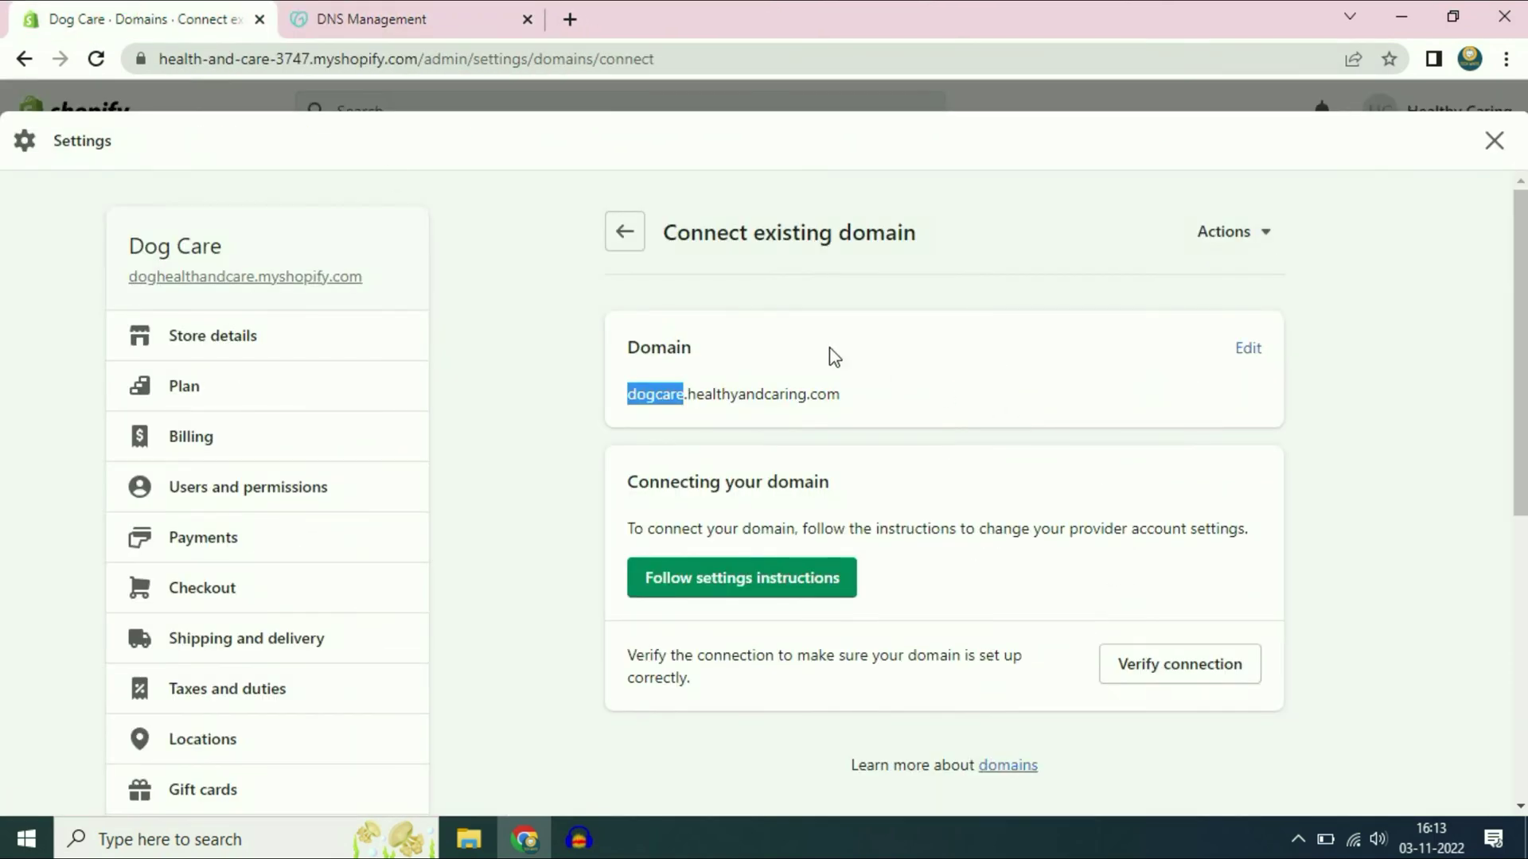
{"action": "scroll", "coordinate": [1377, 662], "scroll_direction": "down", "scroll_amount": 3}
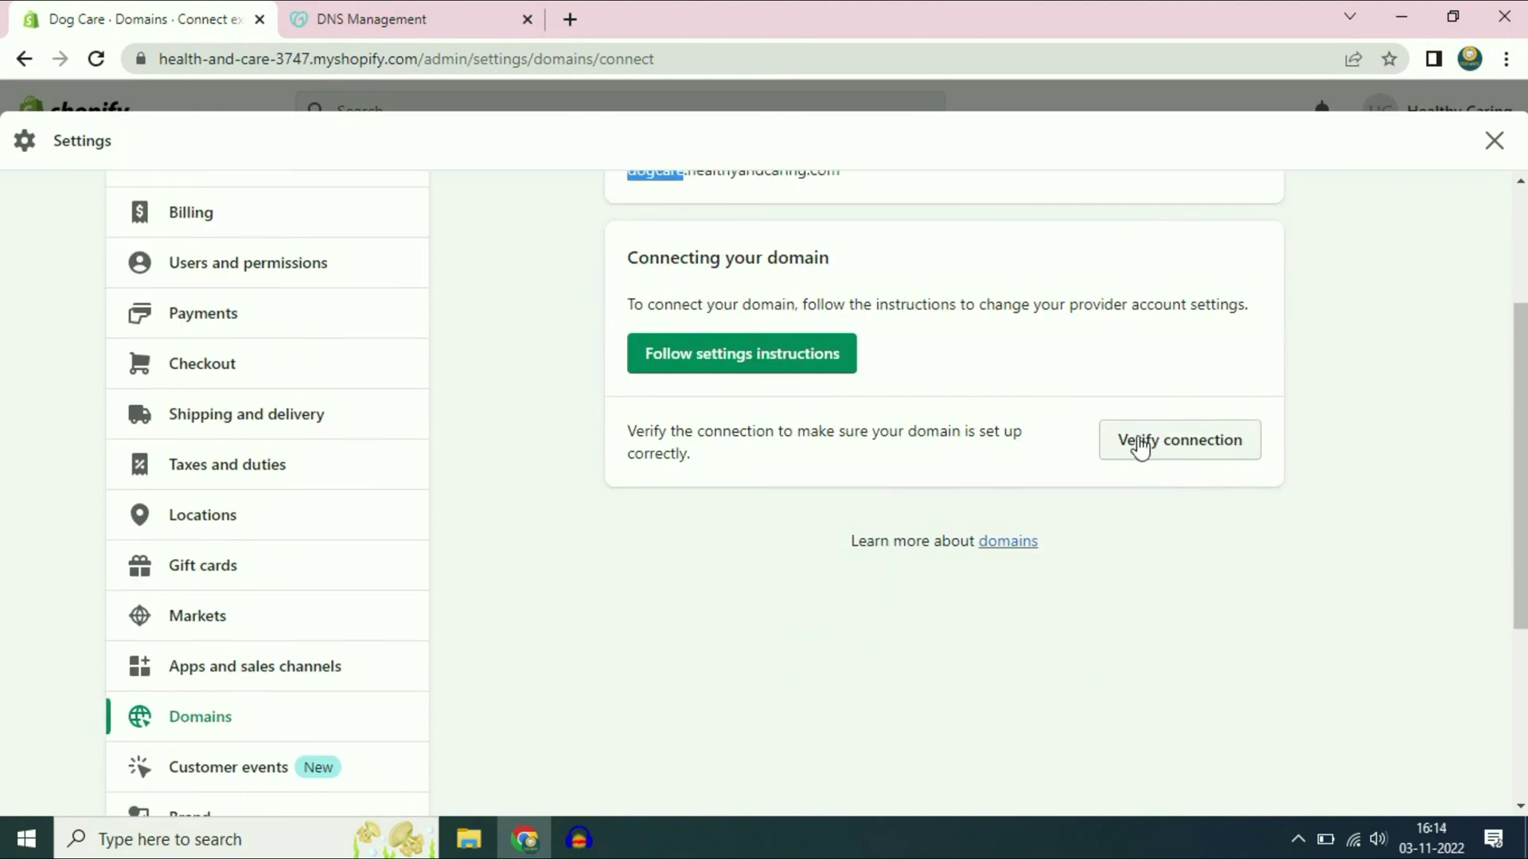
{"action": "left_click", "coordinate": [1191, 442]}
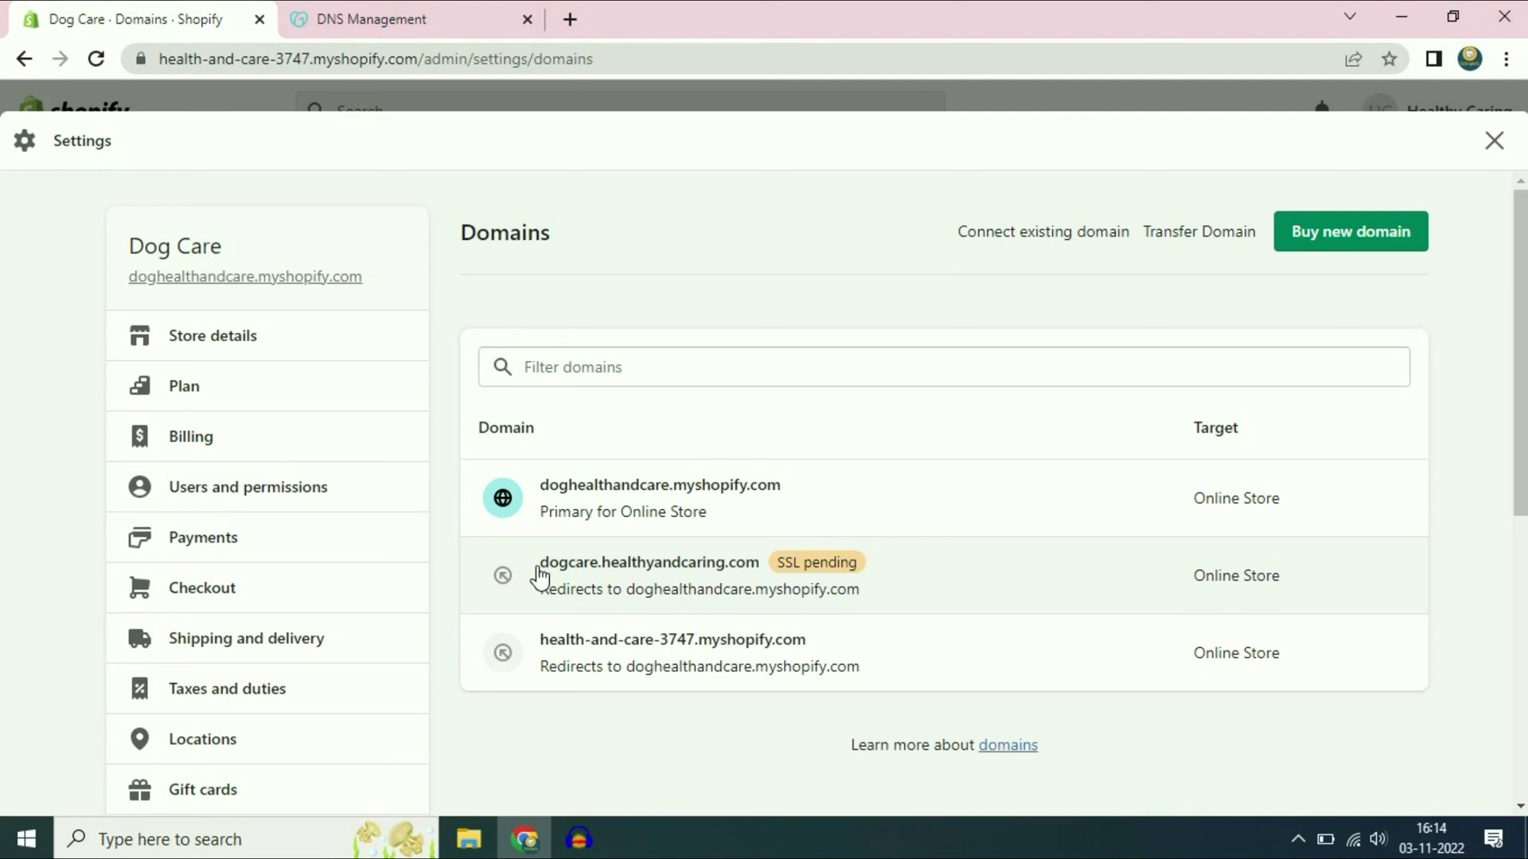
- Set dogcare.healthyandcaring.com as the store's primary domain and return to the domains list
{"action": "left_click", "coordinate": [716, 570]}
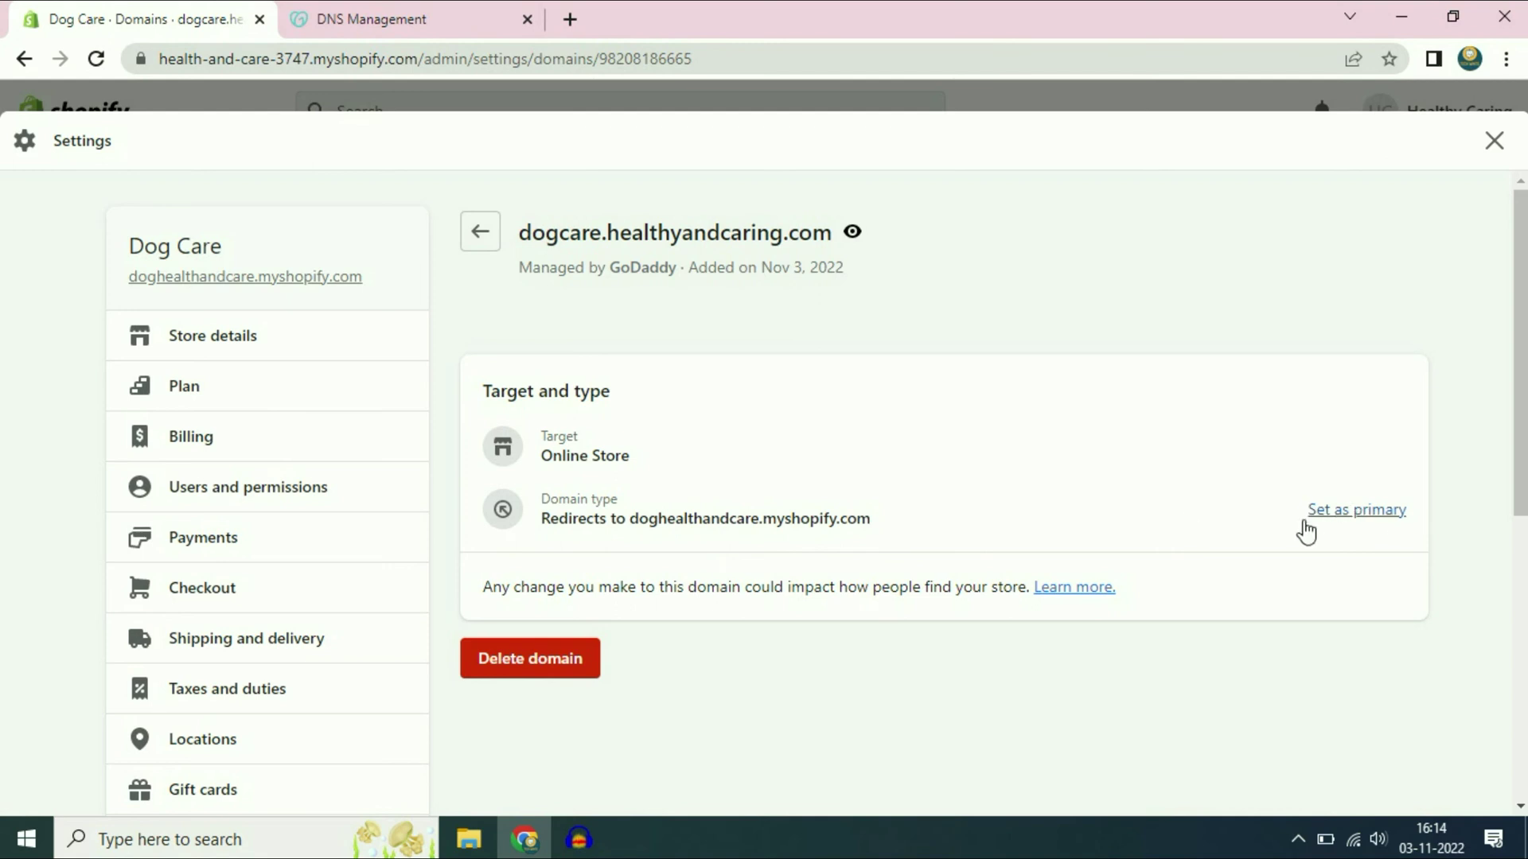
{"action": "left_click", "coordinate": [1365, 522]}
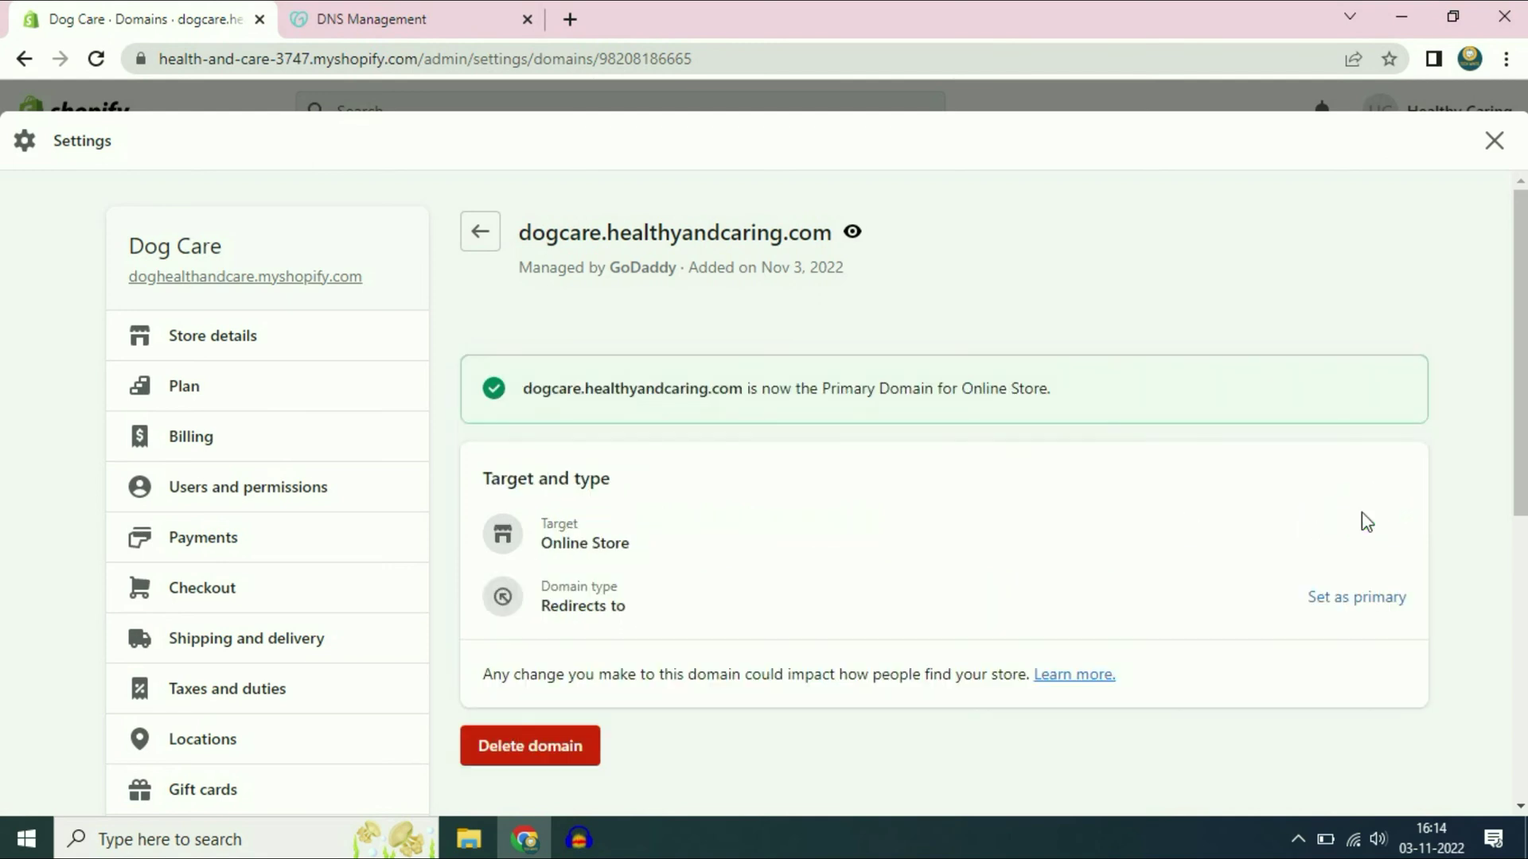
{"action": "mouse_move", "coordinate": [525, 393]}
{"action": "left_mouse_down"}
{"action": "mouse_move", "coordinate": [959, 393]}
{"action": "mouse_move", "coordinate": [1054, 409]}
{"action": "left_mouse_up"}
{"action": "left_click", "coordinate": [770, 390]}
{"action": "left_click", "coordinate": [1098, 403]}
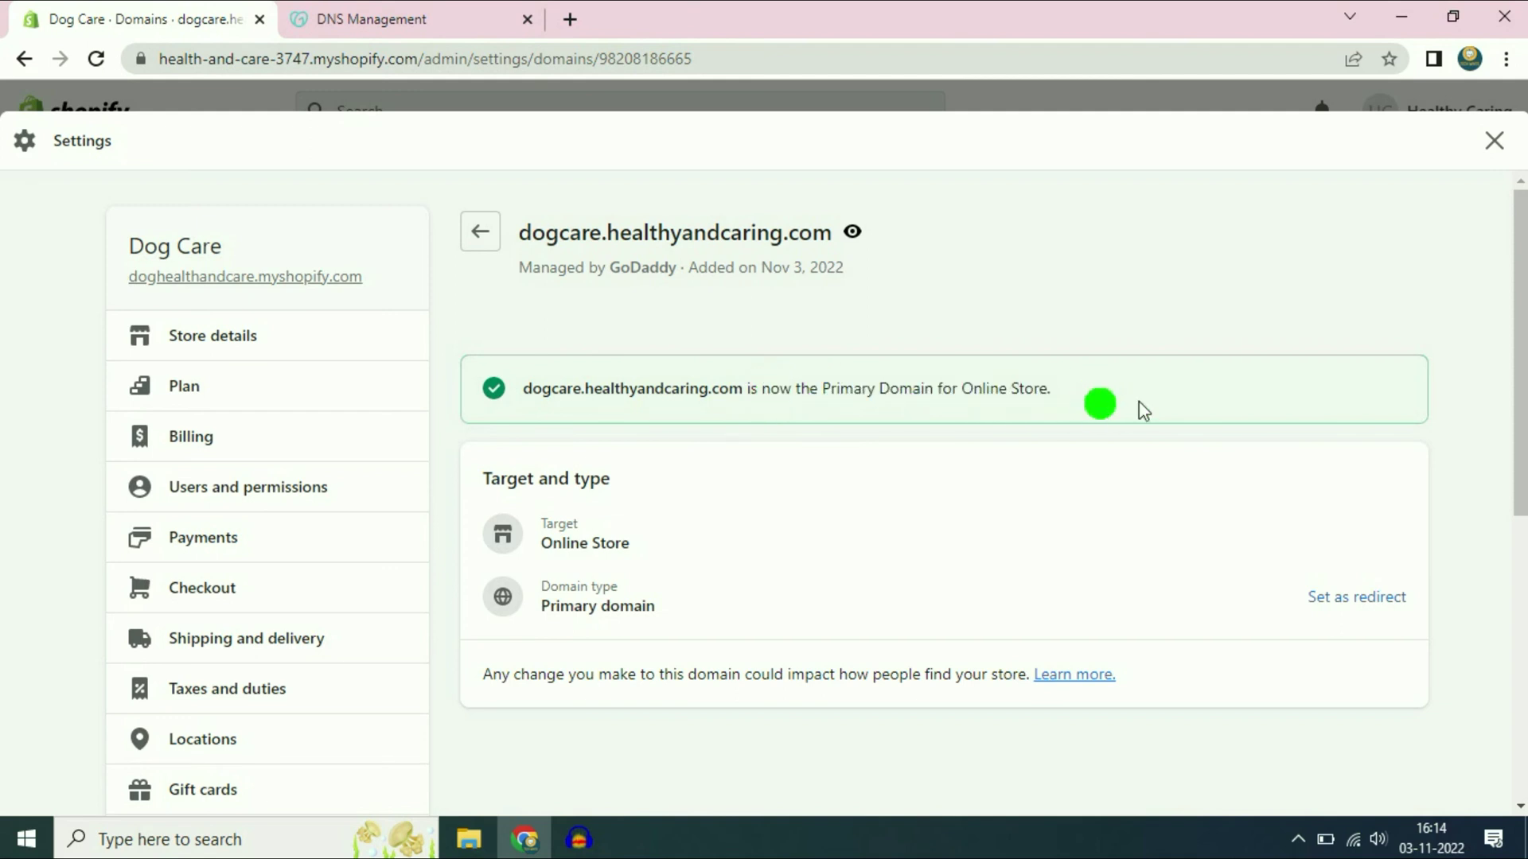
{"action": "left_click", "coordinate": [503, 235]}
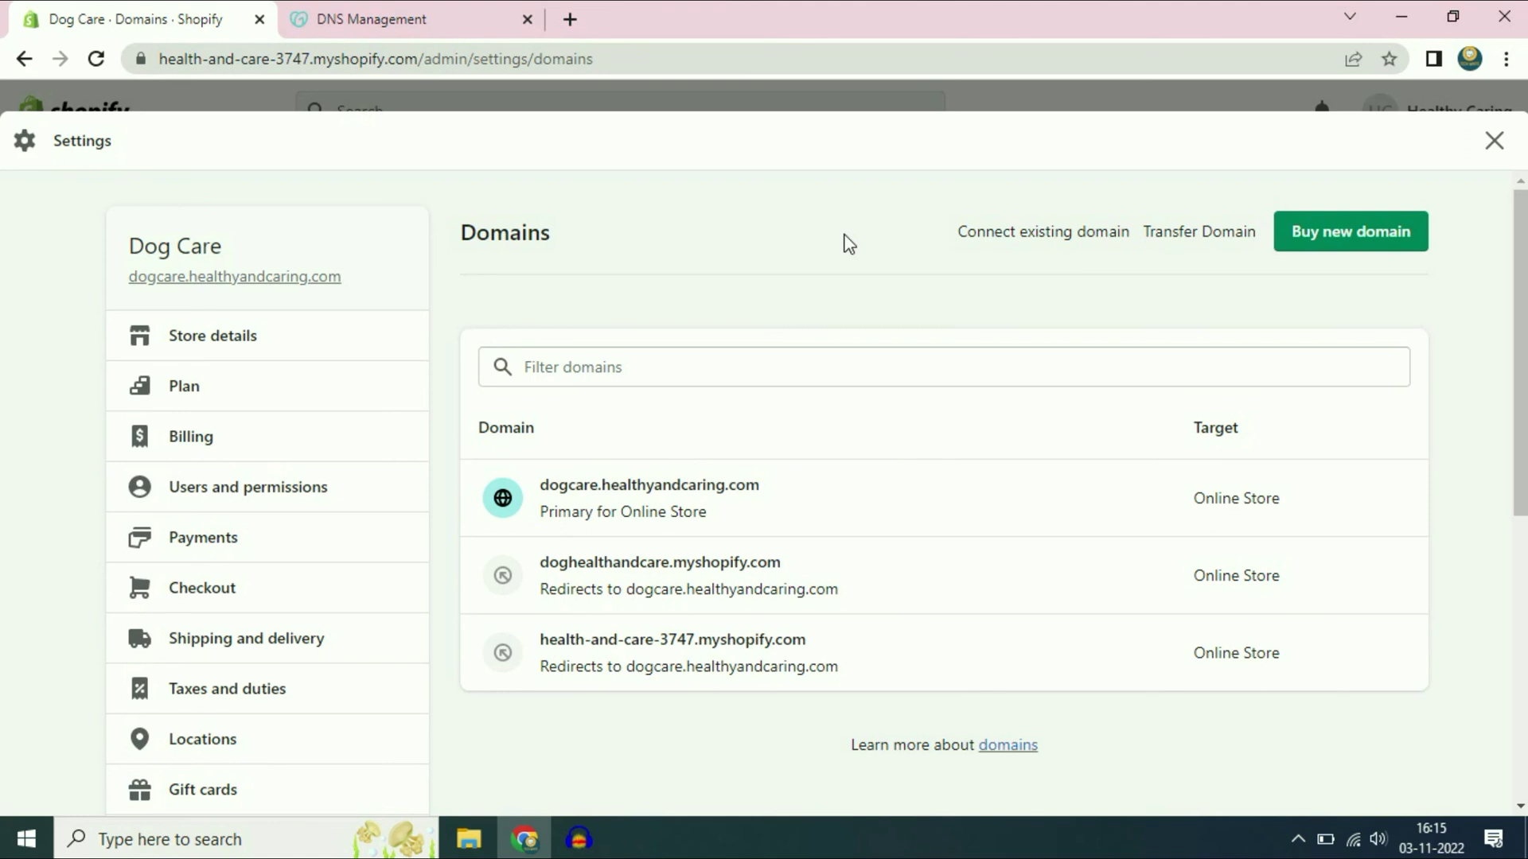
- Leave the settings and preview the online store, closing the preview and reloading the Shopify admin home page
{"action": "left_click", "coordinate": [1494, 141]}
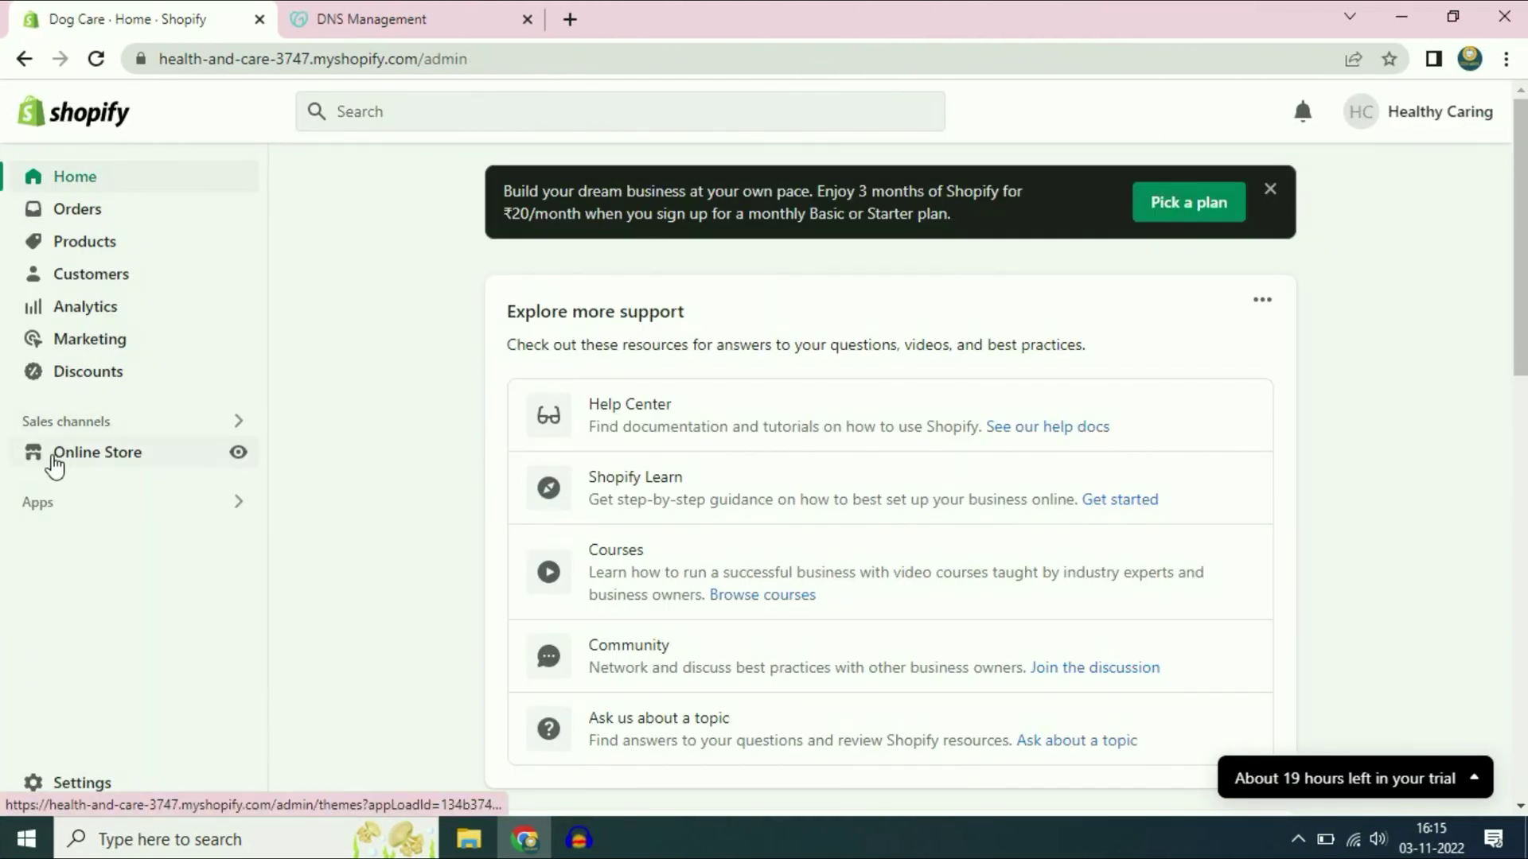
{"action": "left_click", "coordinate": [238, 452]}
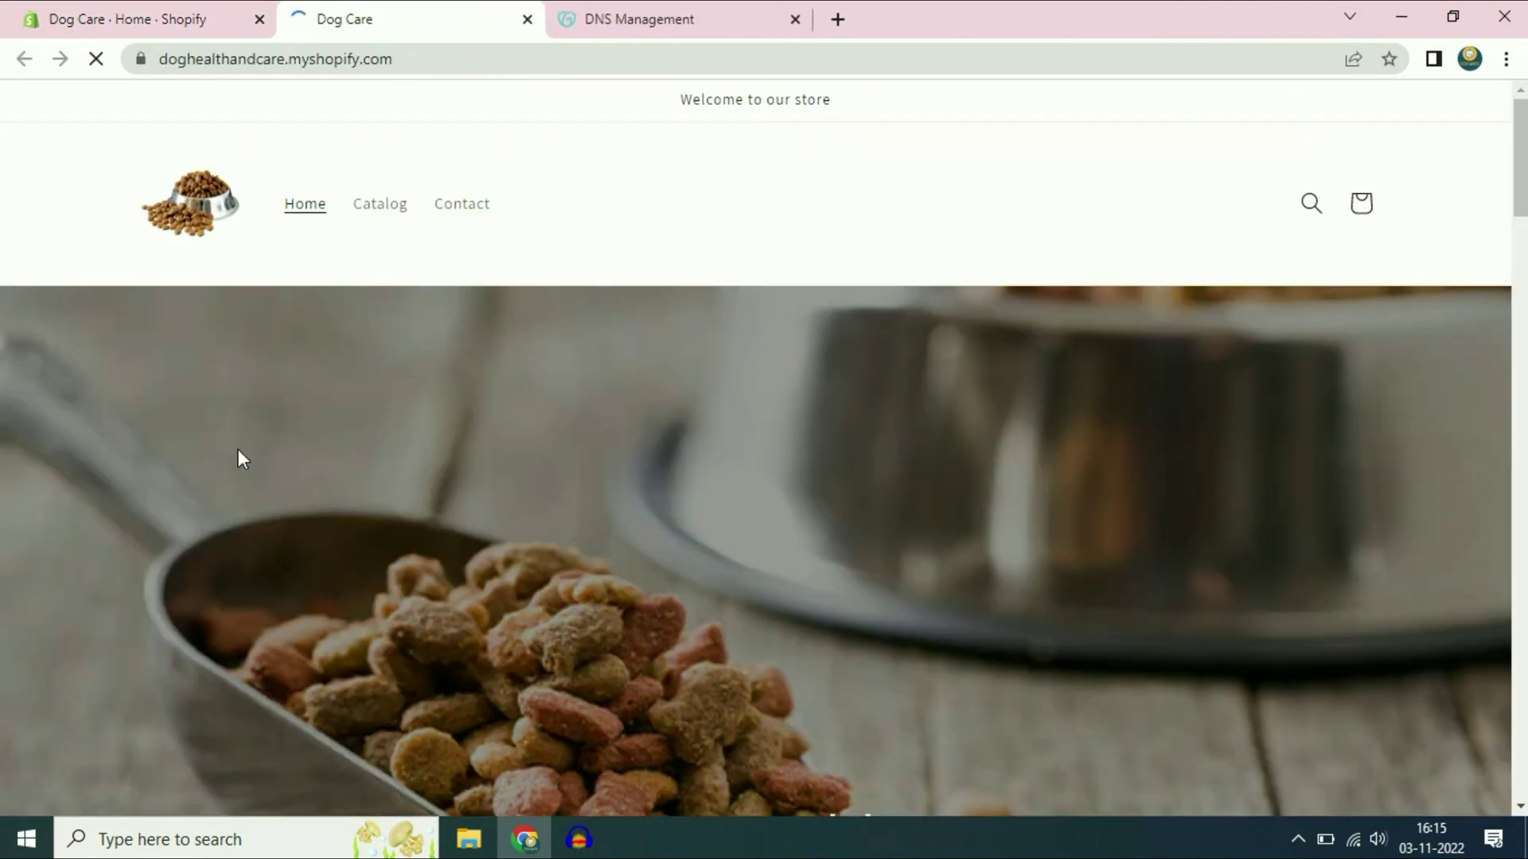
{"action": "left_click", "coordinate": [527, 19]}
{"action": "left_click", "coordinate": [99, 60]}
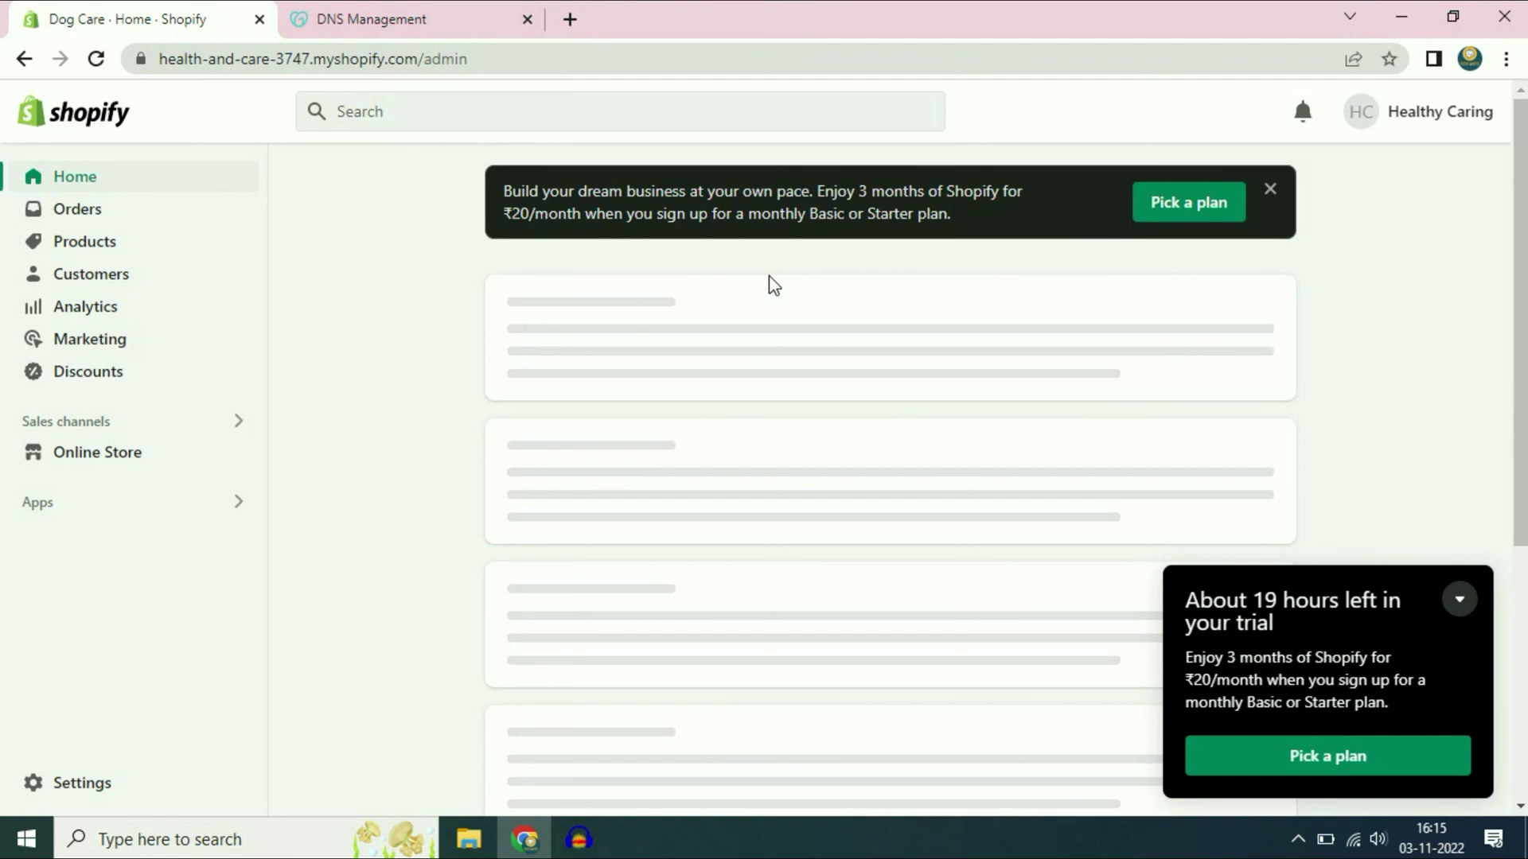
- View the online store again from the reloaded admin and look through its home page
{"action": "left_click", "coordinate": [239, 454]}
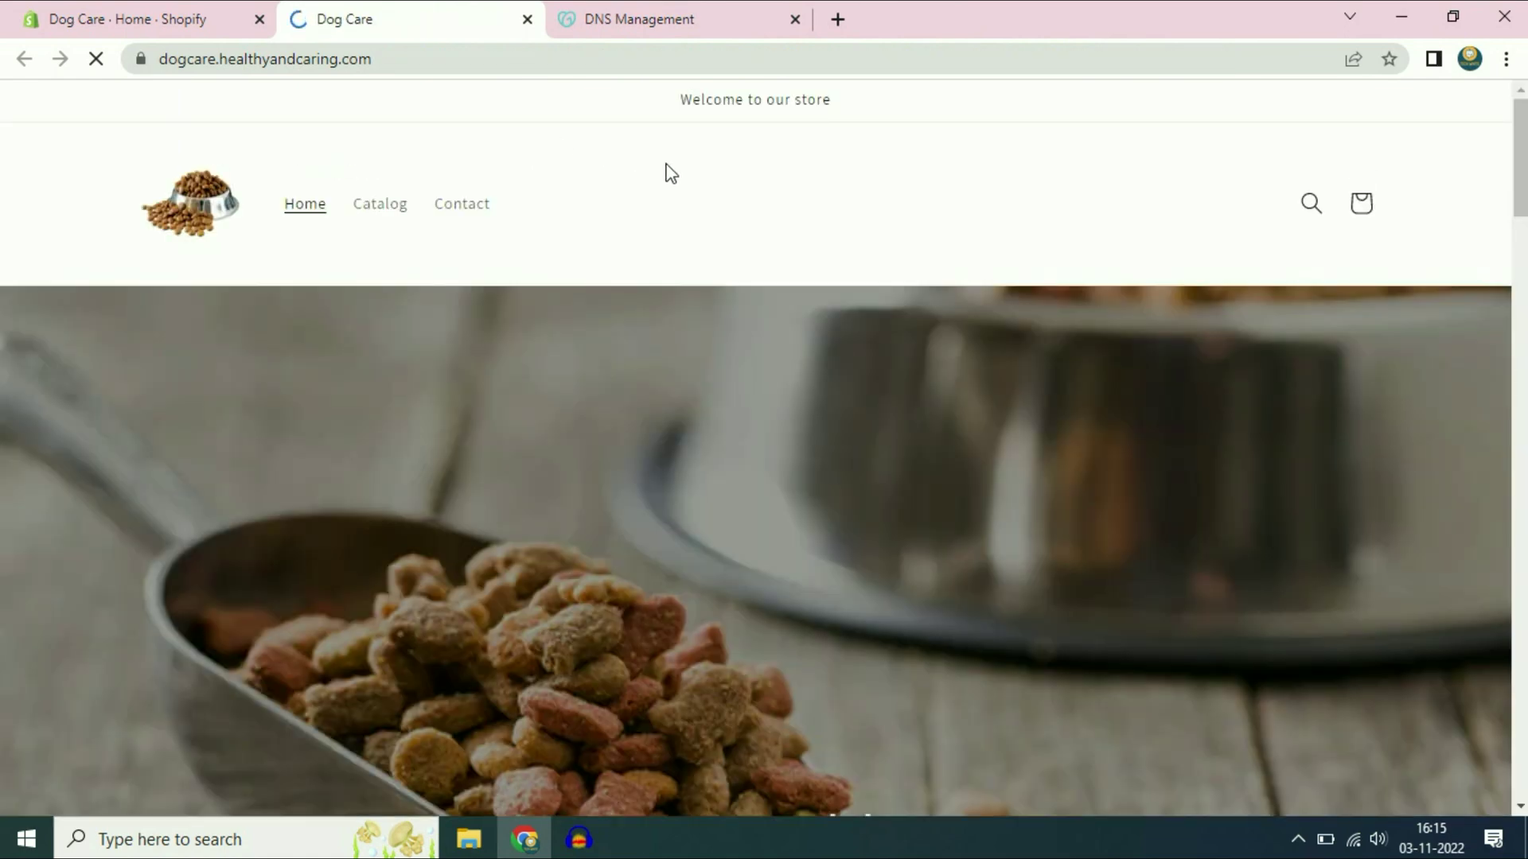
{"action": "scroll", "coordinate": [679, 304], "scroll_direction": "down", "scroll_amount": 3}
{"action": "scroll", "coordinate": [678, 304], "scroll_direction": "down", "scroll_amount": 5}
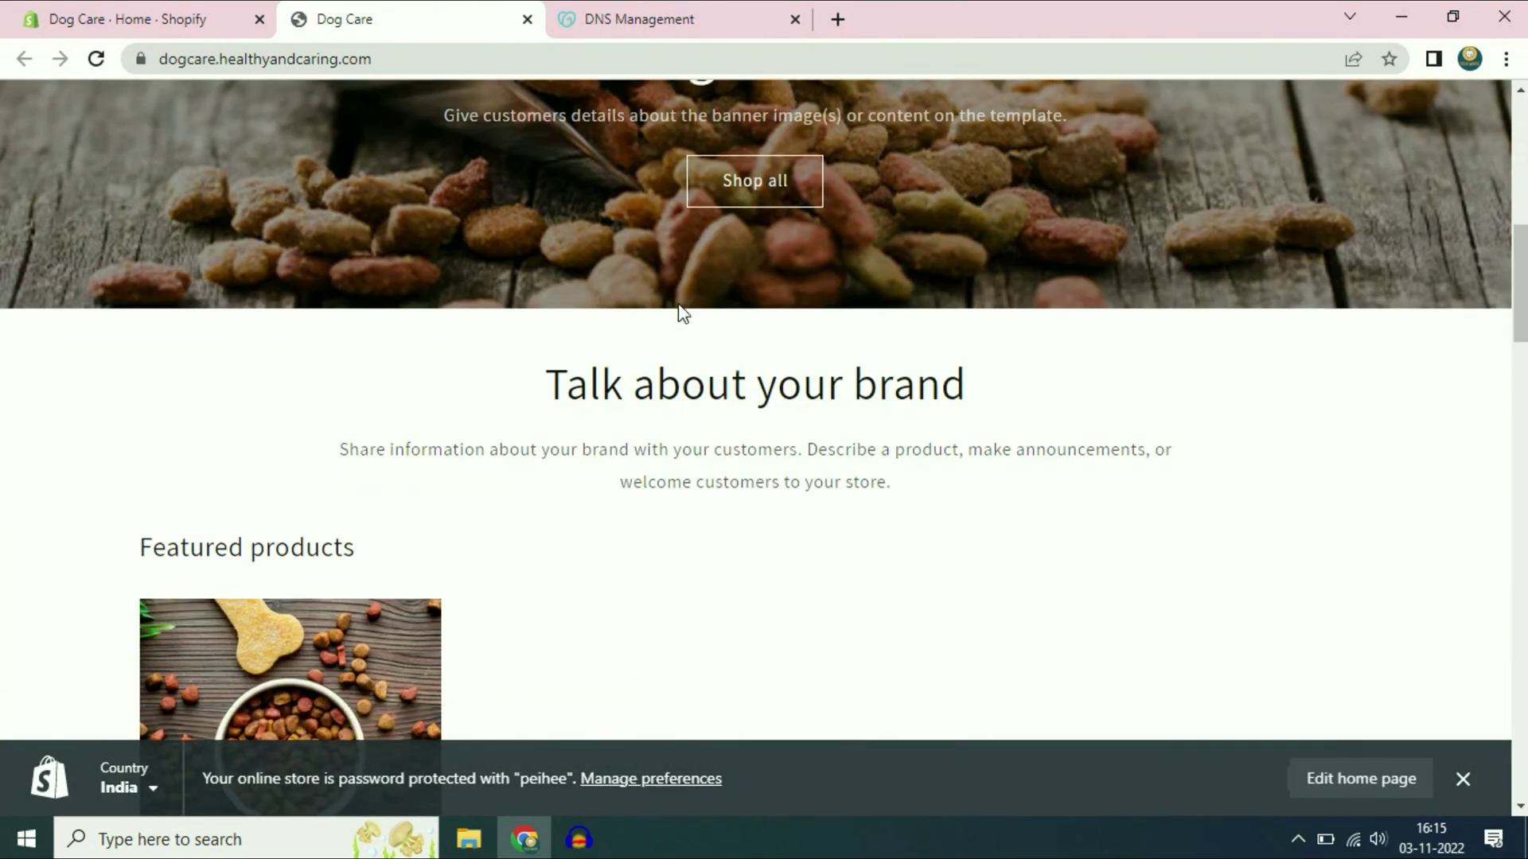
{"action": "scroll", "coordinate": [678, 304], "scroll_direction": "up", "scroll_amount": 8}
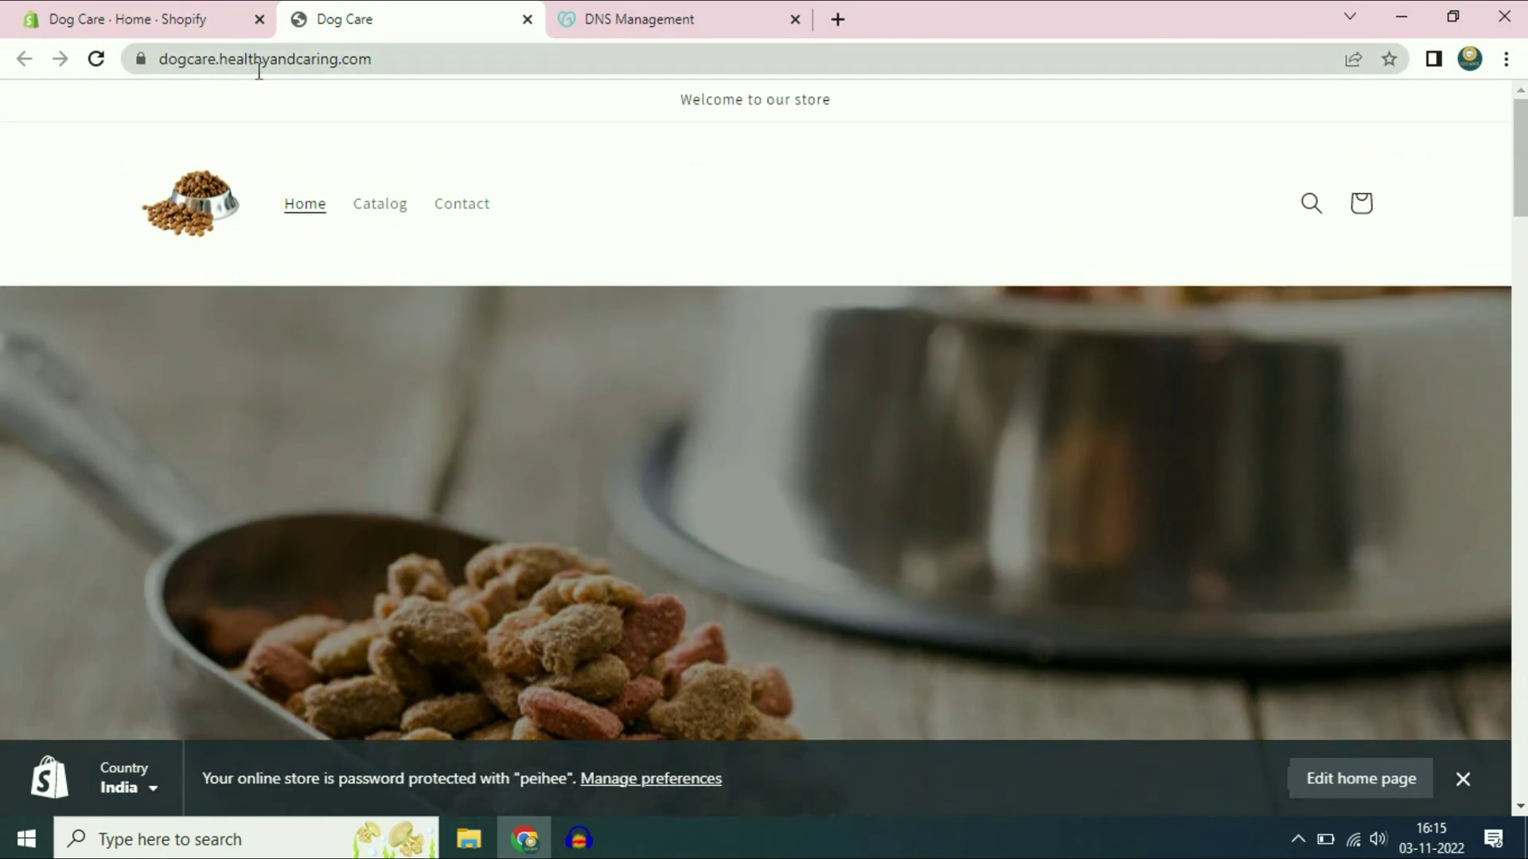
- Test the storefront's copied address, dogcare.healthyandcaring.com, in a new browser tab and return to the Shopify admin
{"action": "left_click_drag", "start_coordinate": [405, 64], "coordinate": [162, 94]}
{"action": "key", "text": "ctrl+c"}
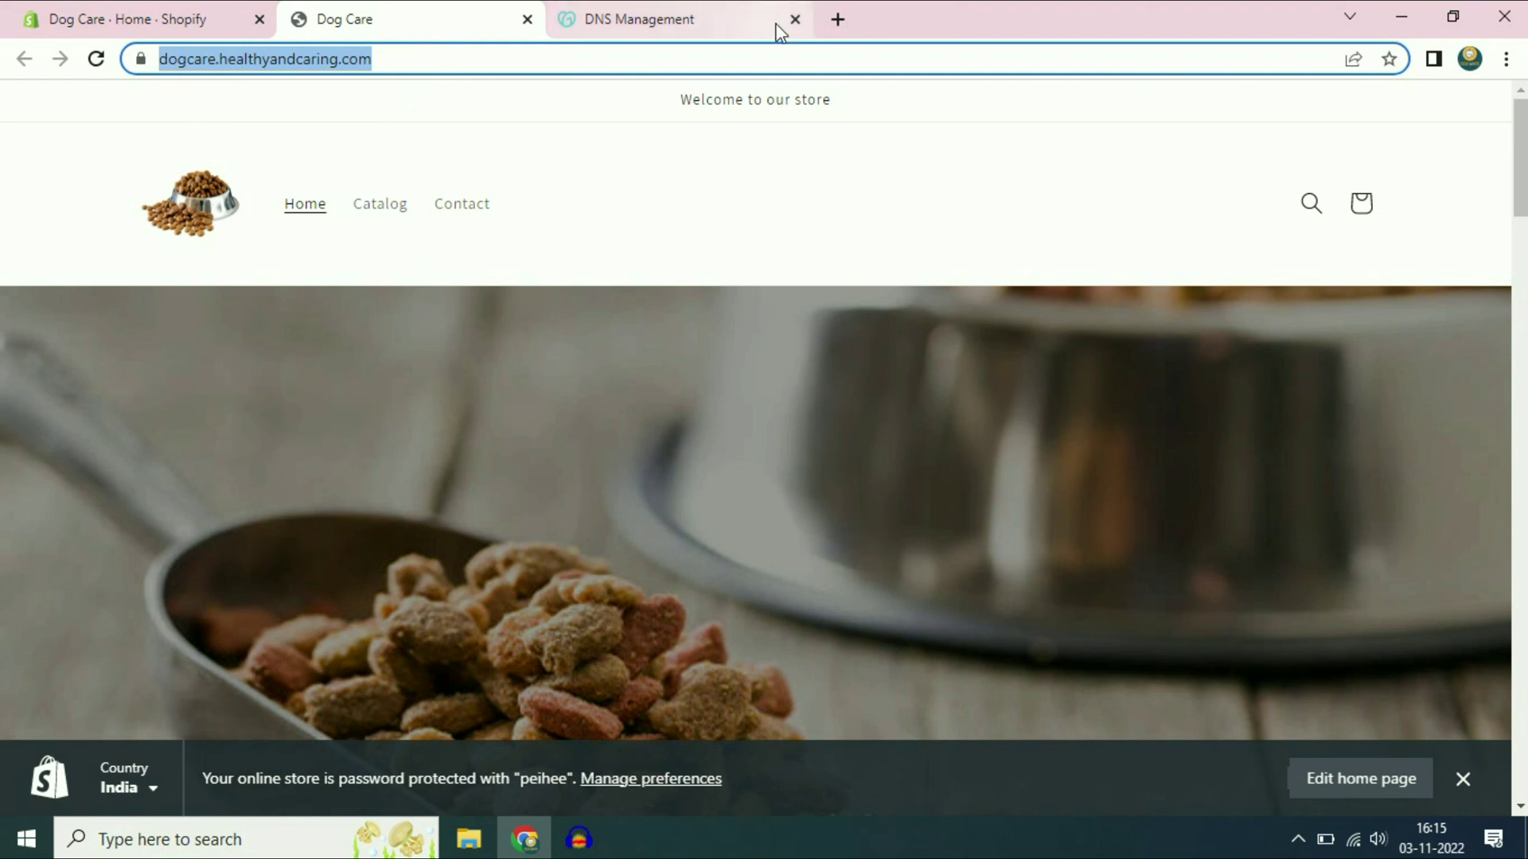
{"action": "left_click", "coordinate": [838, 19]}
{"action": "key", "text": "ctrl+v"}
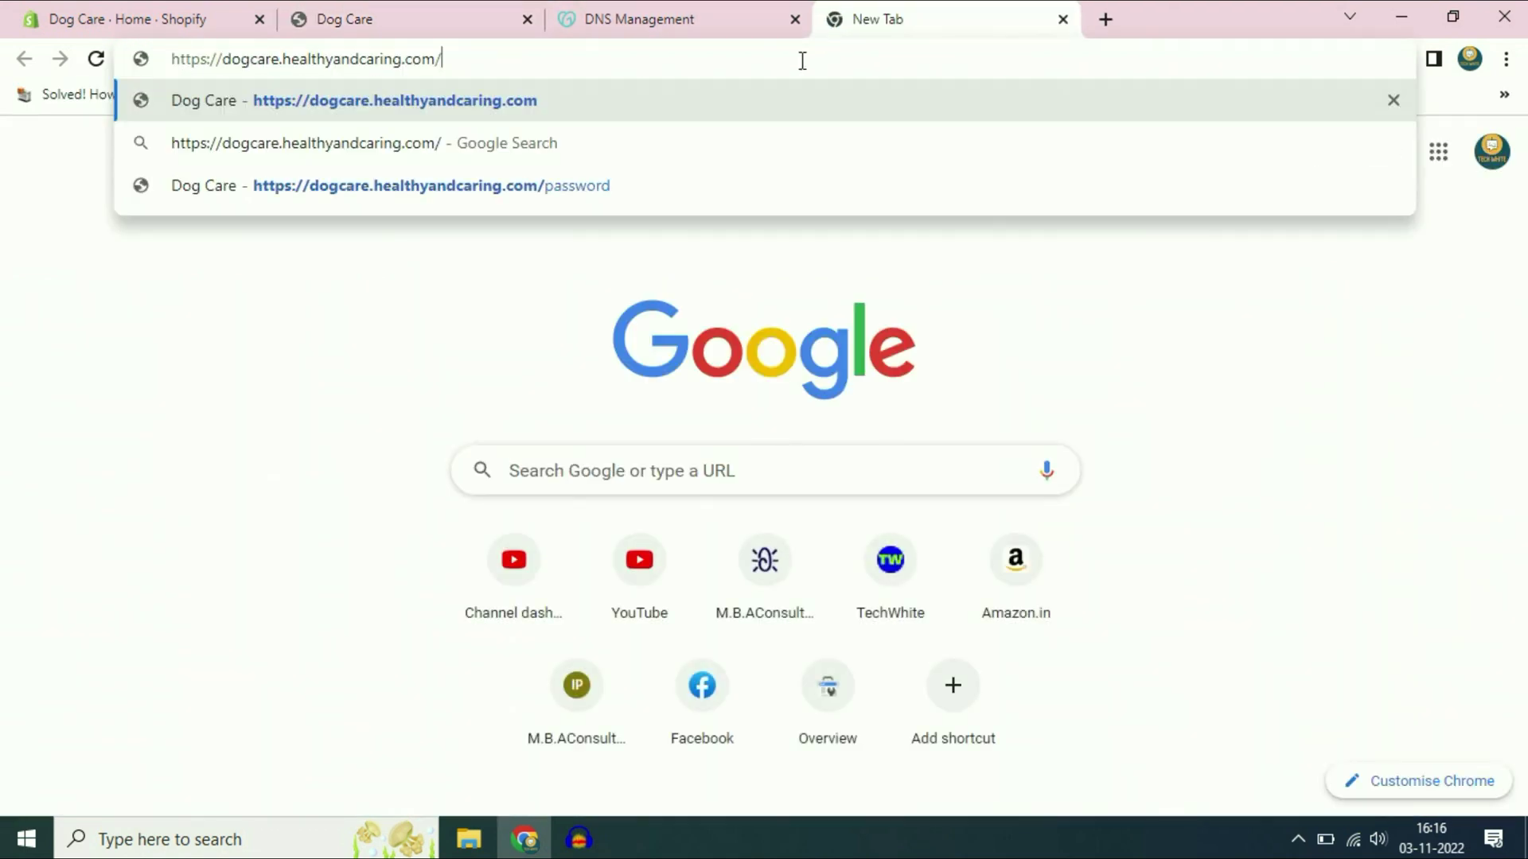
{"action": "key", "text": "Return"}
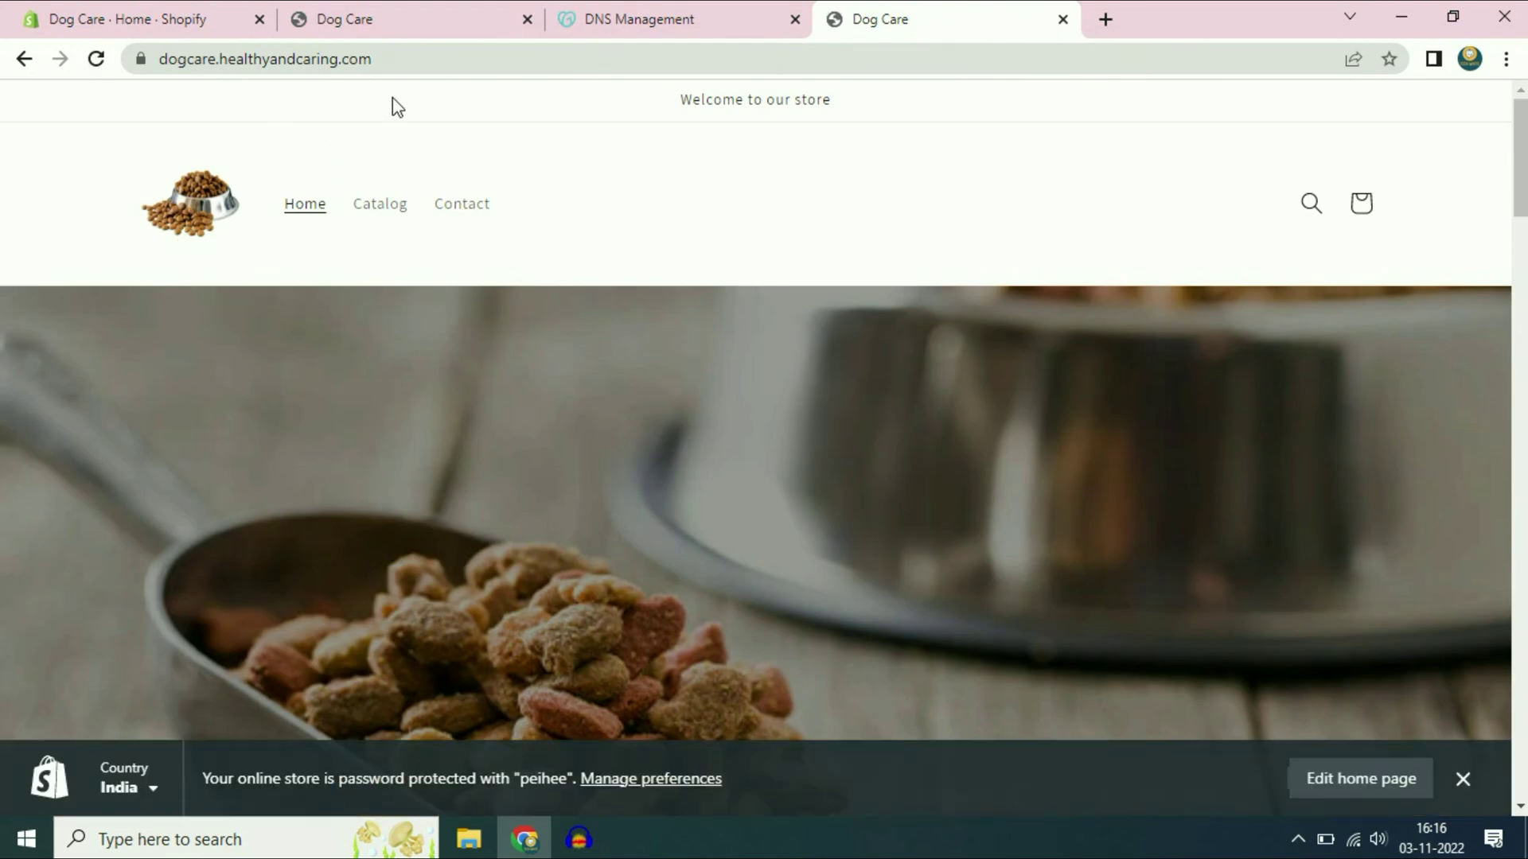
{"action": "left_click", "coordinate": [662, 199]}
{"action": "left_click", "coordinate": [116, 18]}
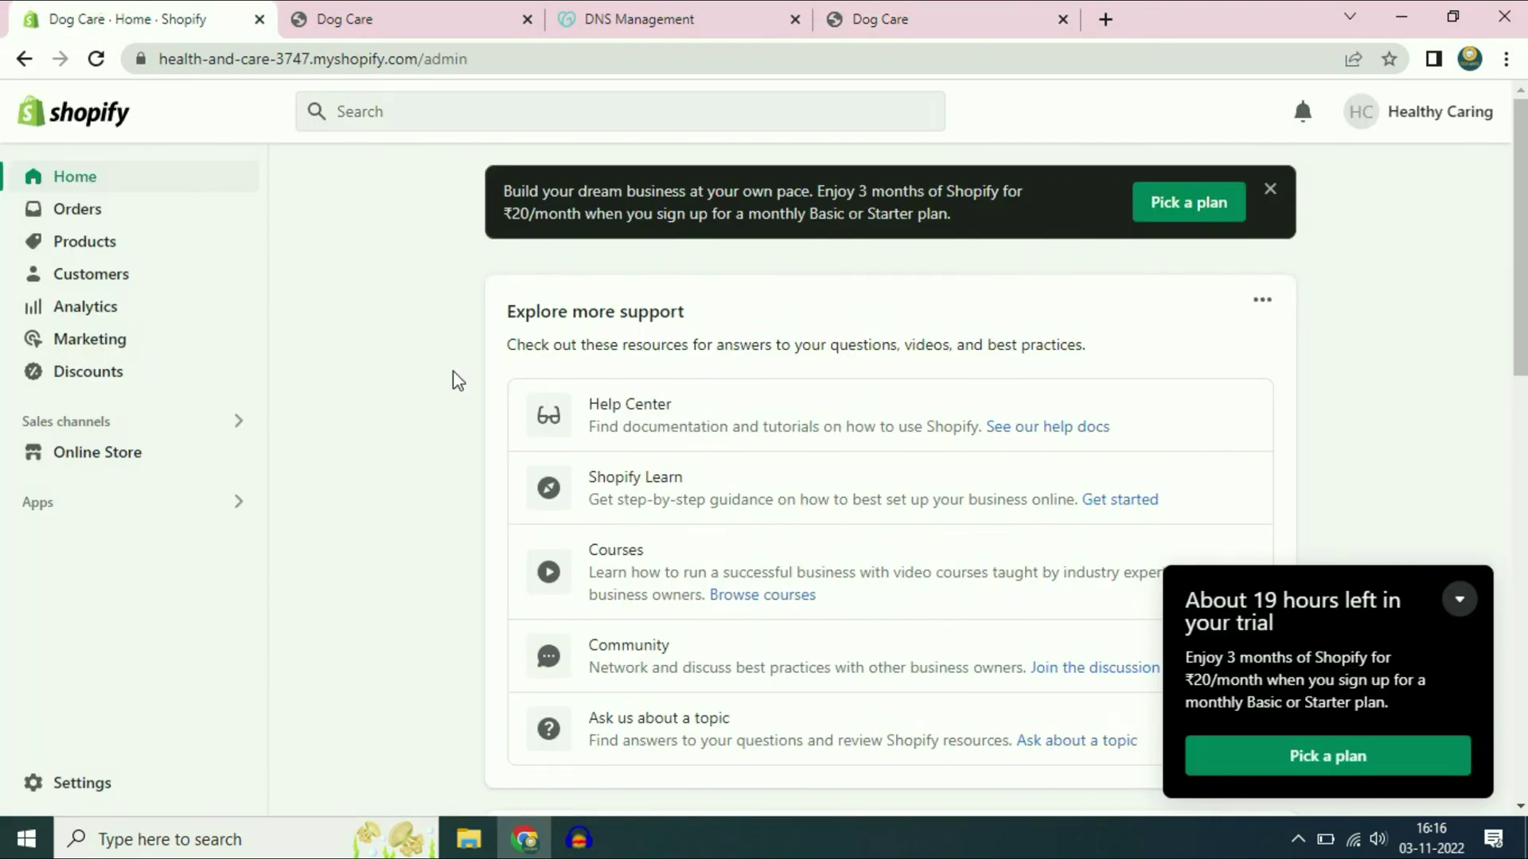